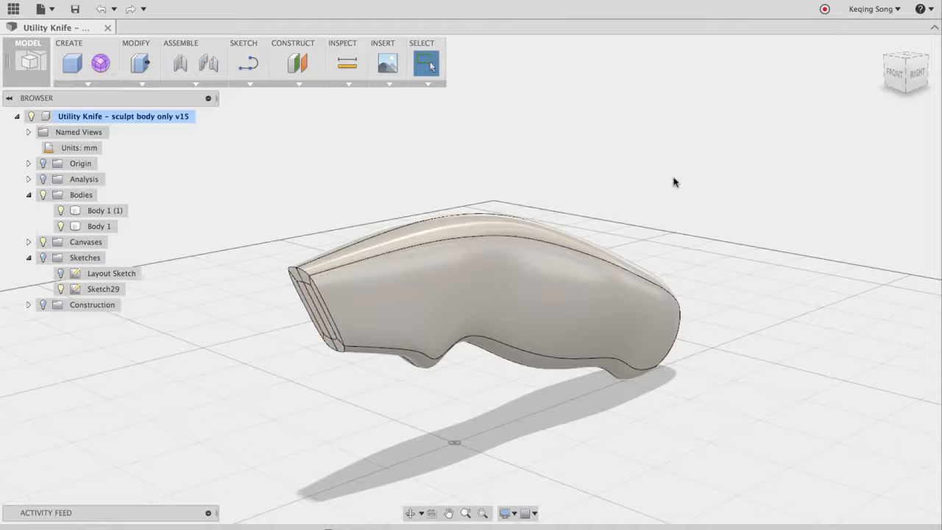
middle_click_drag(648, 188, 643, 184)
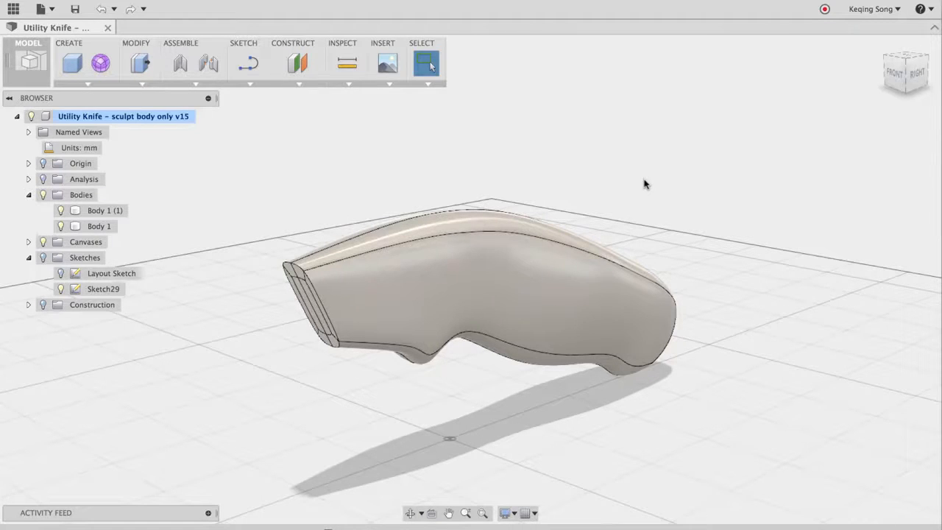
middle_click(643, 180)
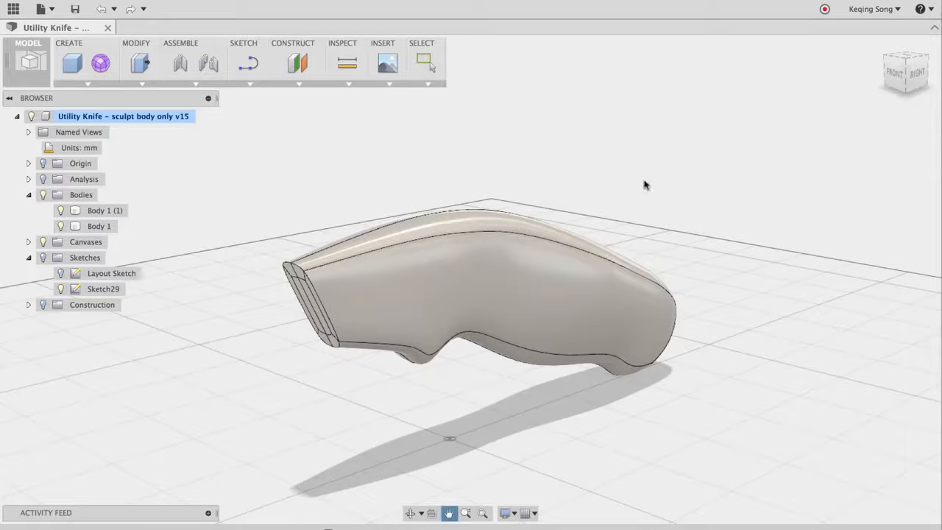
middle_click_drag(373, 154, 633, 150, "shift")
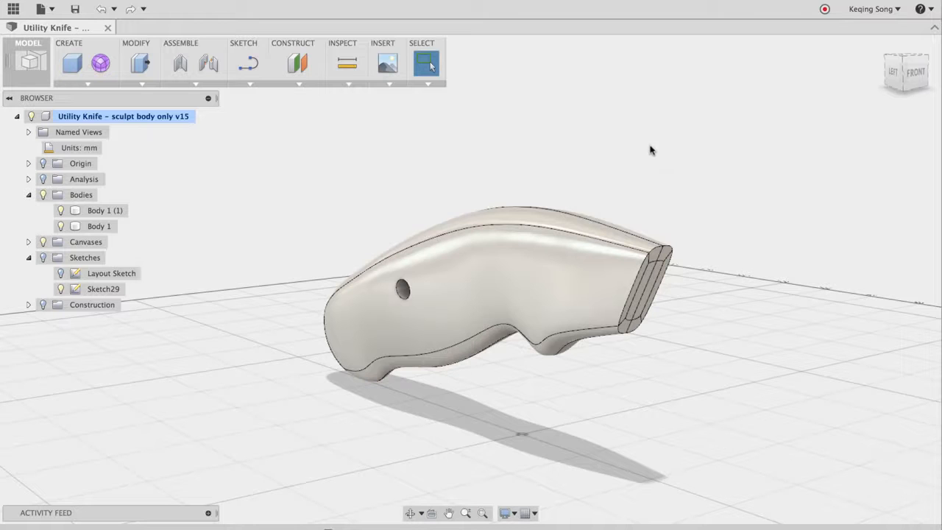
middle_click_drag(696, 165, 493, 276, "shift")
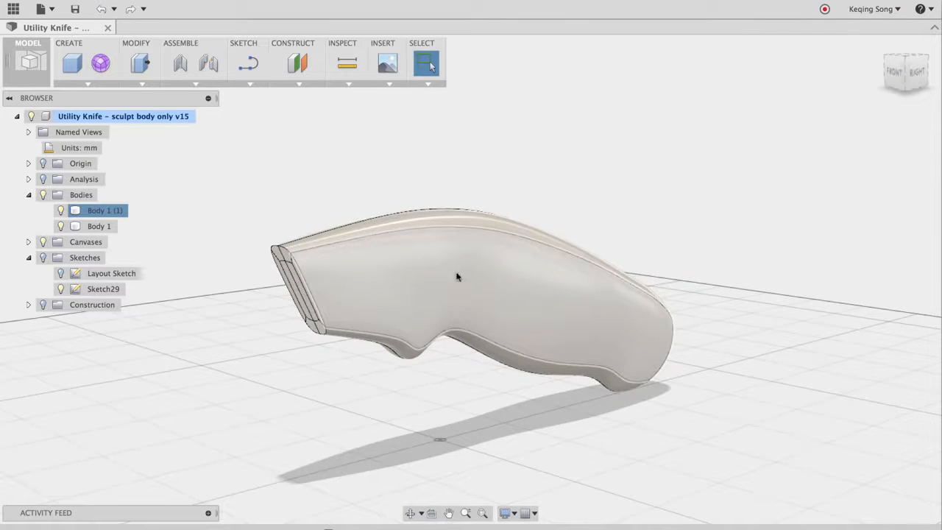
left_click(274, 272)
middle_click_drag(546, 151, 559, 176, "shift")
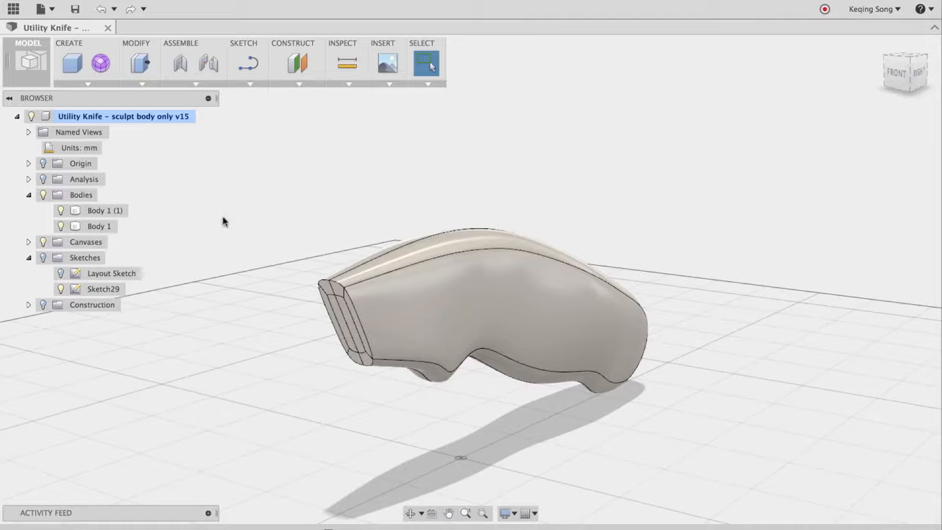
- Turn on the visibility of the sketches and show the Layout Sketch over the knife body
left_click(43, 257)
left_click(61, 274)
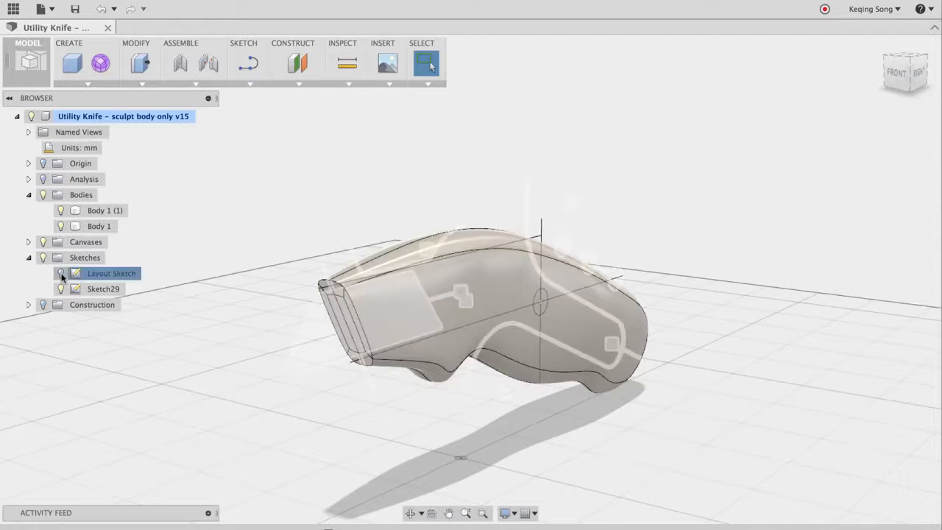
left_click(62, 273)
- Hide the handle half Body 1 (1) to expose the inside of Body 1
middle_click_drag(284, 219, 268, 229)
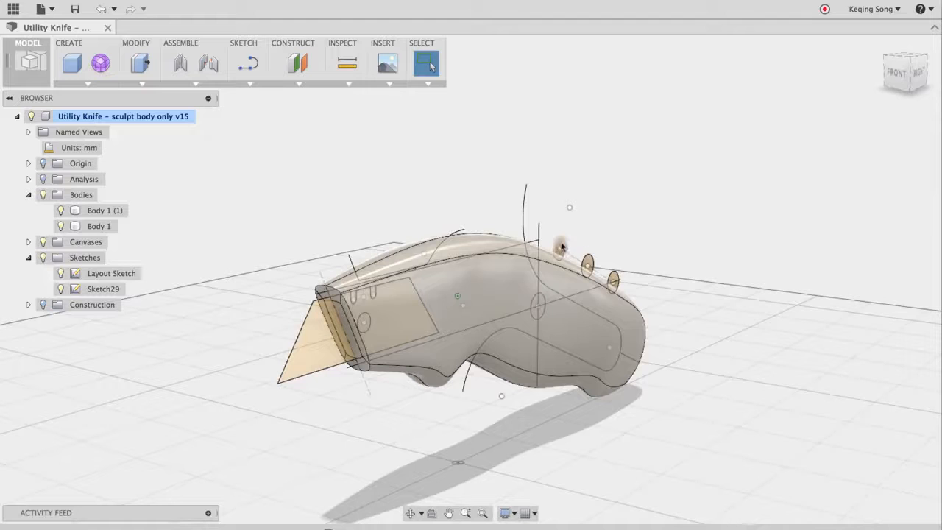
middle_click_drag(329, 190, 323, 185)
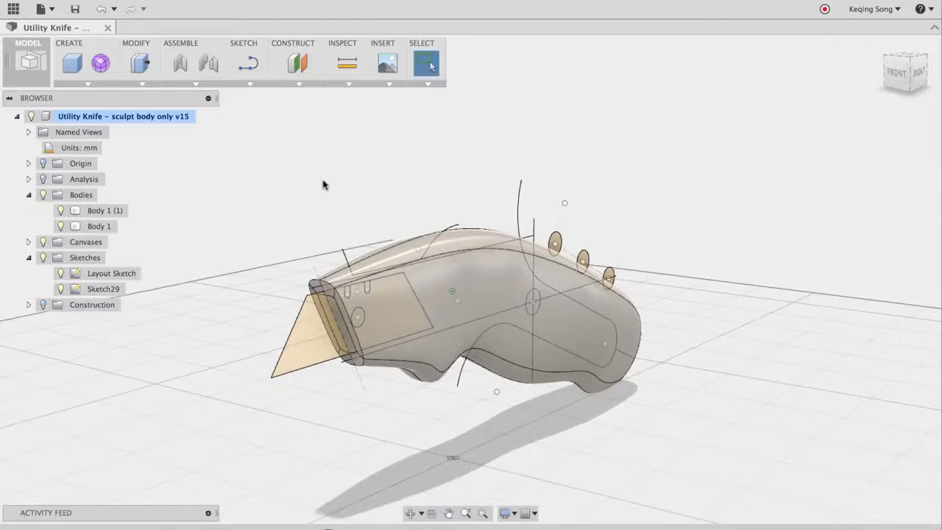
scroll(412, 187, "up", 2)
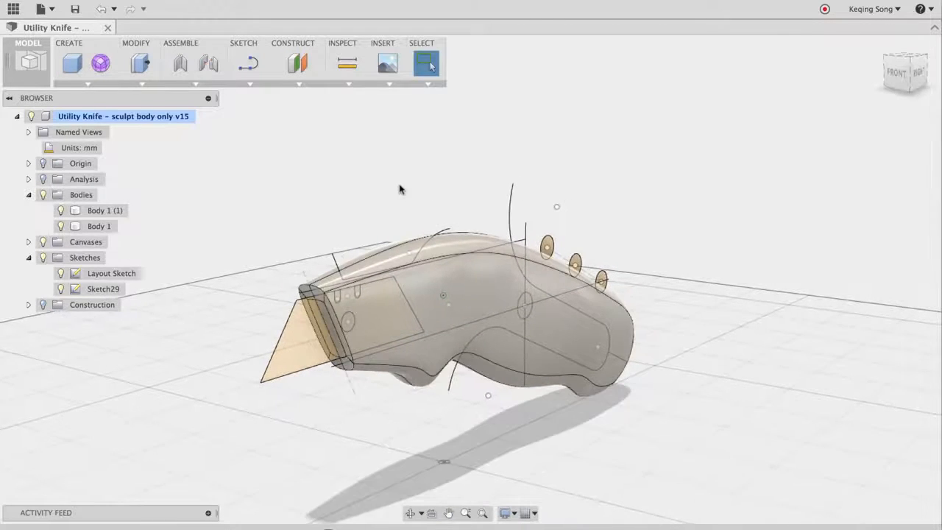
middle_click_drag(400, 189, 412, 185)
middle_click_drag(308, 197, 317, 183)
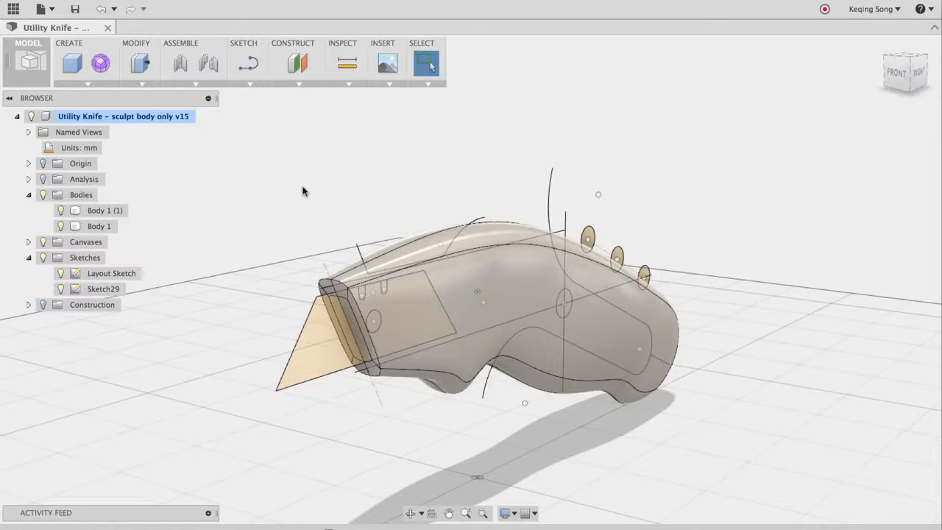
left_click(62, 228)
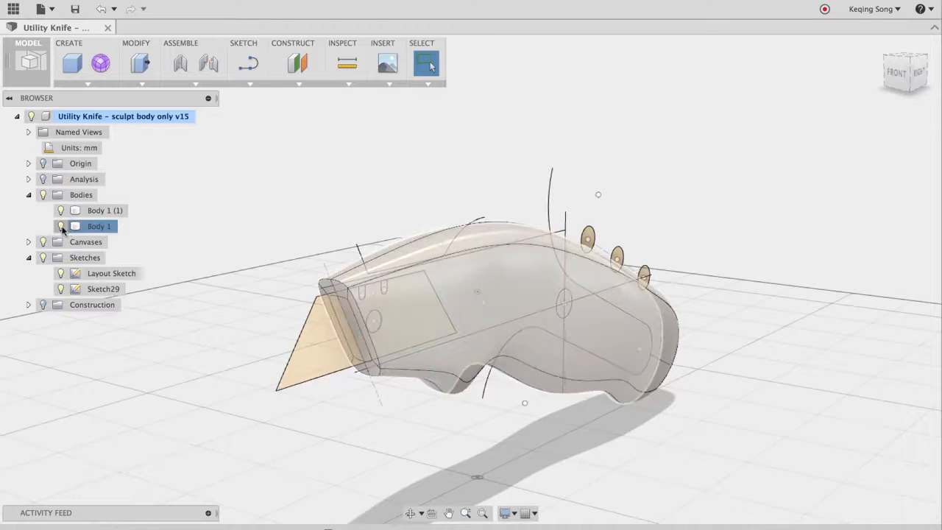
left_click(62, 214)
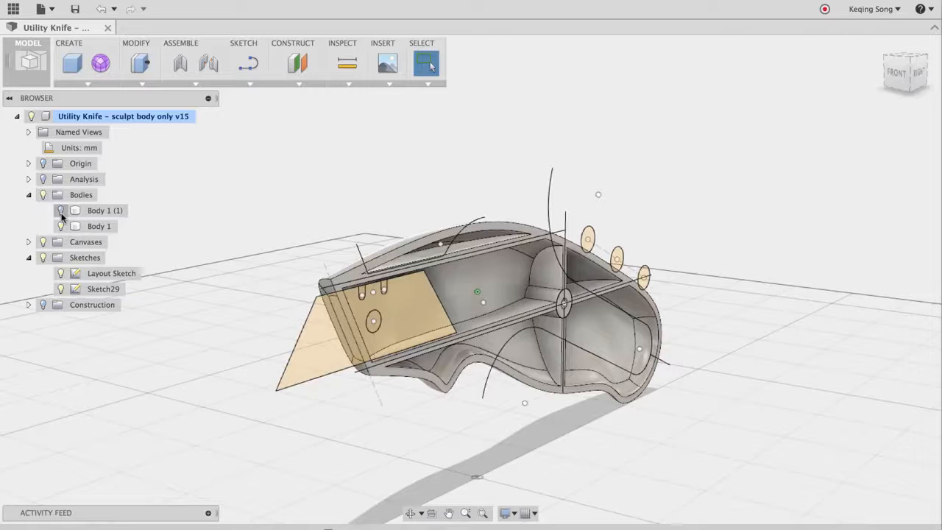
- Start extruding the trapezoidal blade profile of the Layout Sketch with a symmetric direction
scroll(353, 199, "up", 3)
middle_click_drag(353, 203, 363, 171)
middle_click_drag(498, 435, 508, 435)
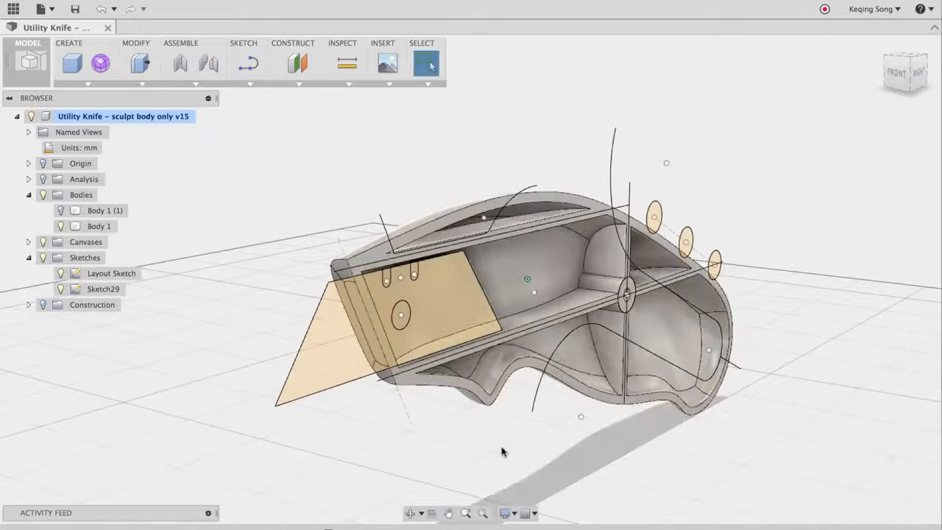
left_click(339, 334)
right_click(339, 334)
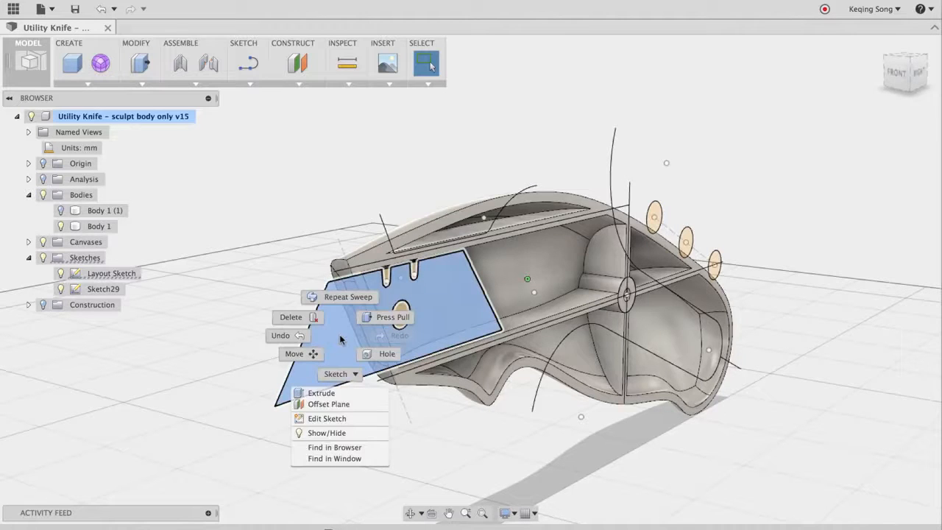
left_click(329, 395)
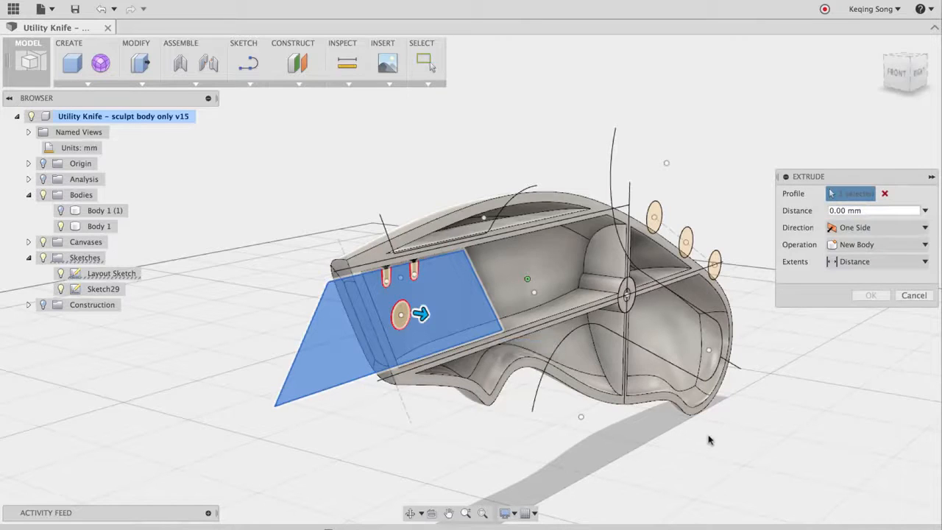
middle_click_drag(710, 441, 692, 449)
left_click(839, 209)
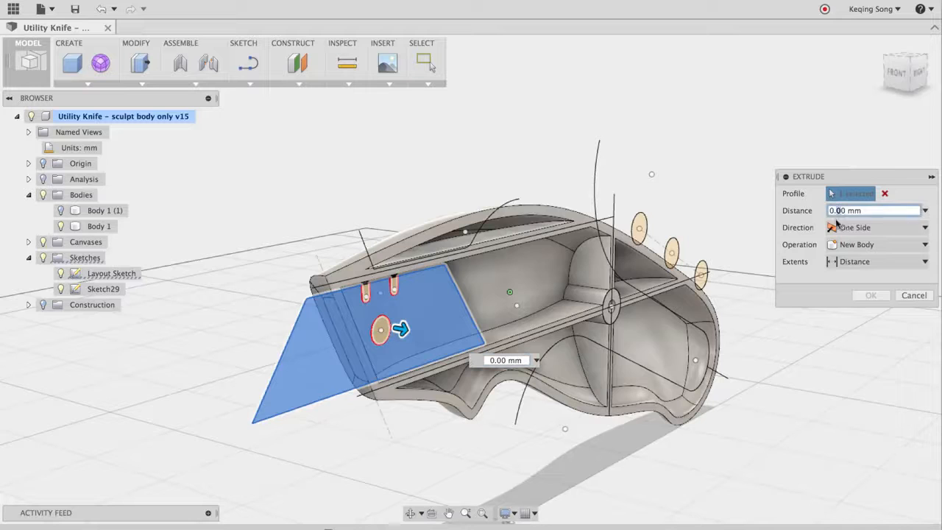
left_click(856, 228)
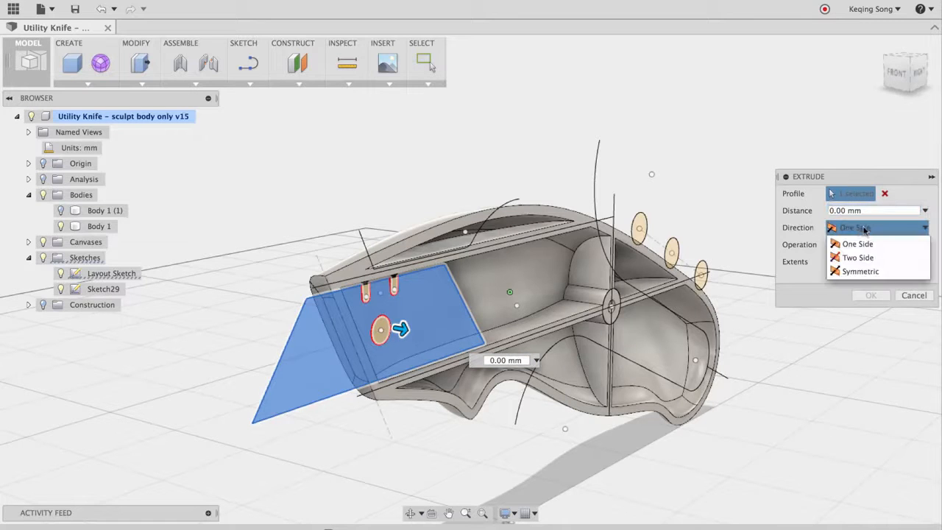
left_click(860, 272)
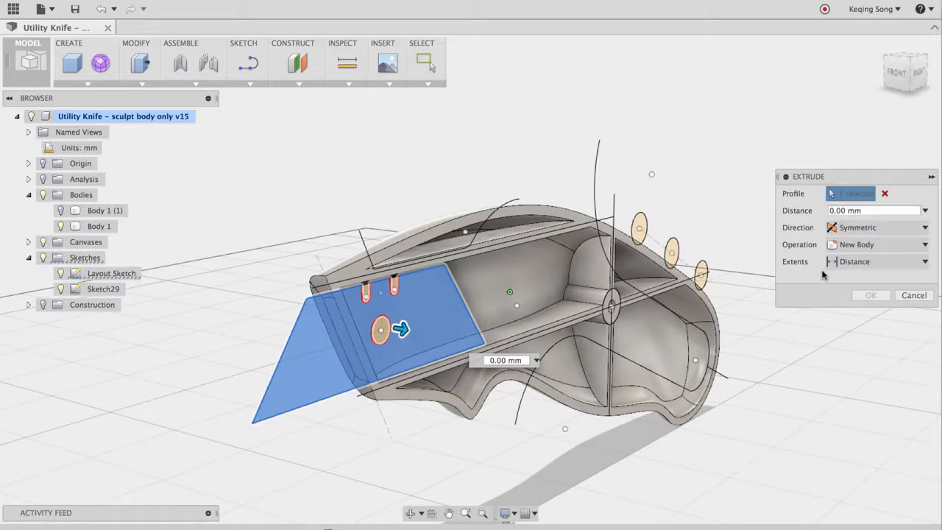
- Set the symmetric blade extrusion to 0.50 mm and create it as a new body
left_click(839, 209)
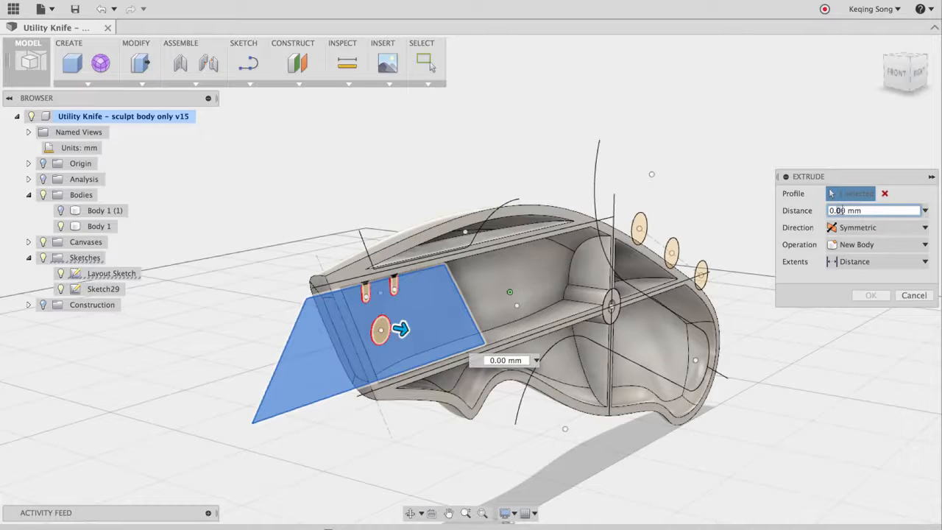
key("BackSpace")
type("5")
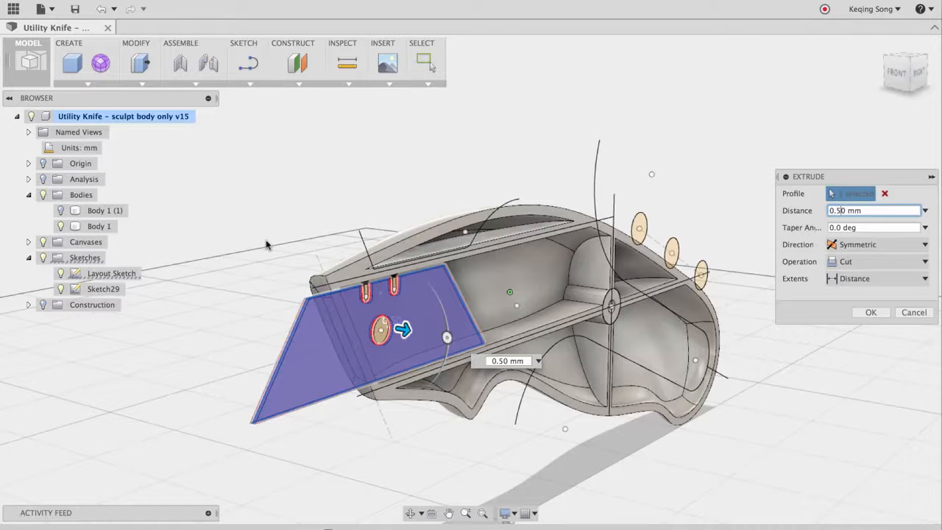
left_click(875, 262)
left_click(876, 318)
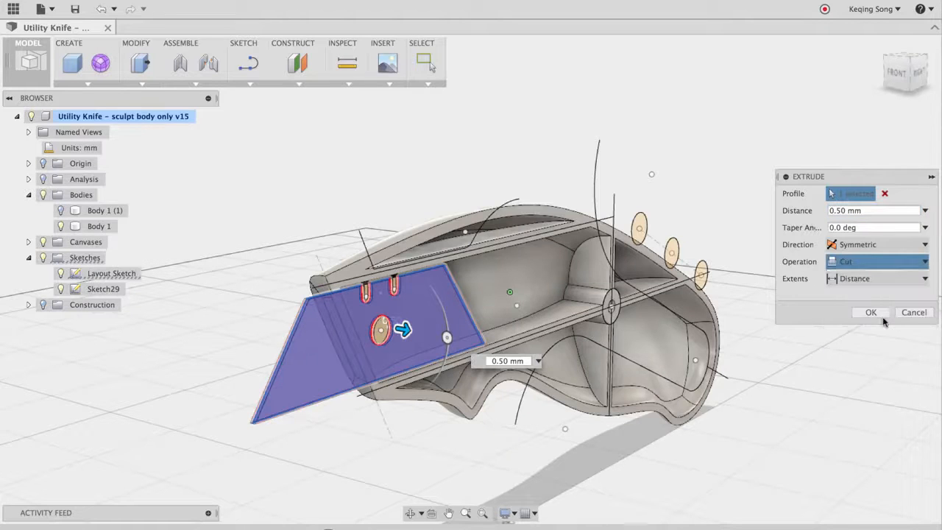
left_click(865, 315)
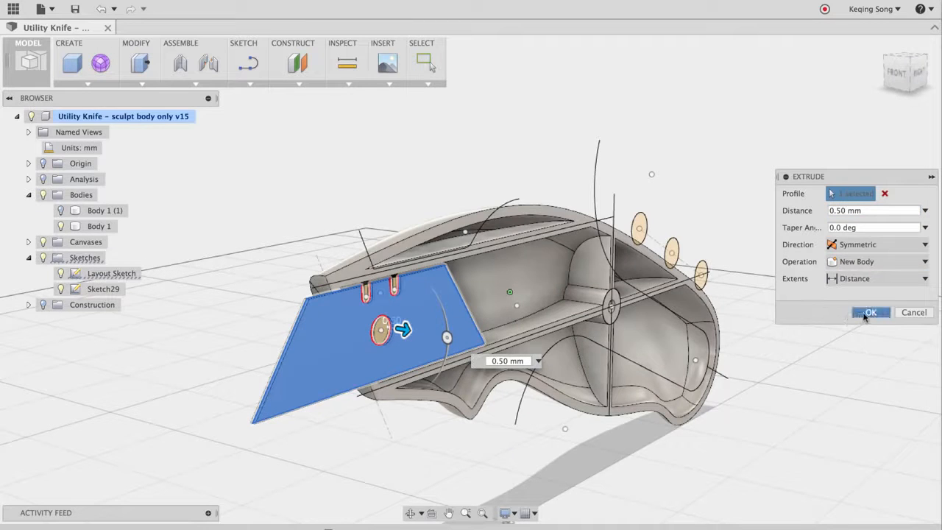
- Use Combine to cut the blade body out of handle half Body 1 while keeping the blade body
middle_click_drag(331, 184, 313, 179, "shift")
scroll(352, 181, "up", 3)
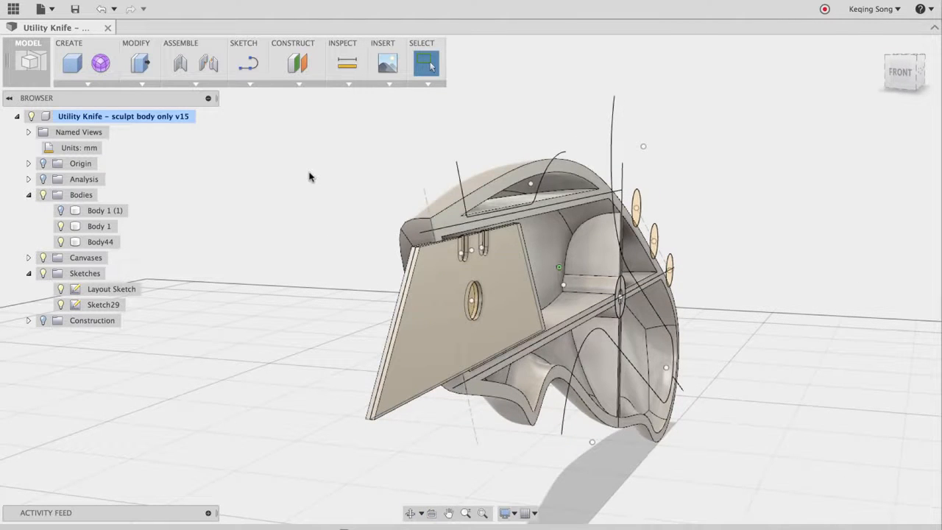
middle_click_drag(300, 220, 336, 201, "shift")
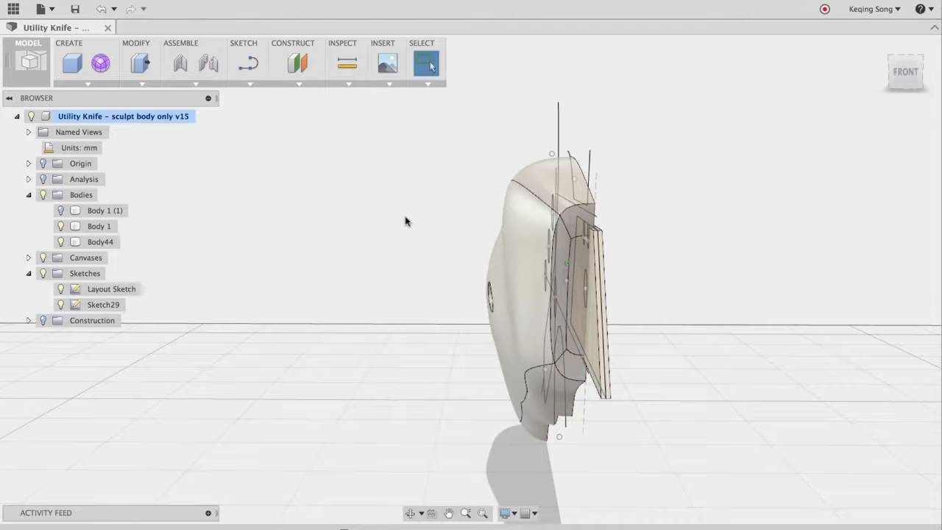
middle_click_drag(437, 230, 416, 227, "shift")
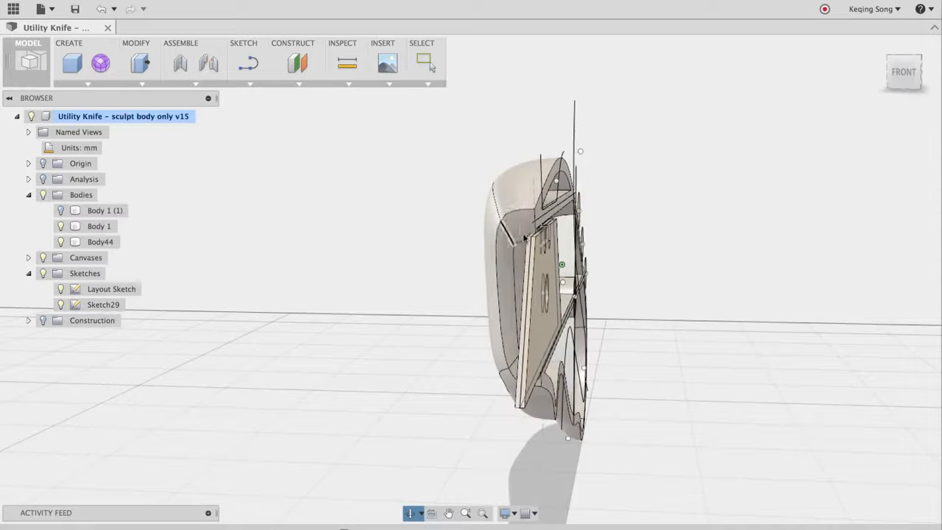
scroll(531, 237, "up", 5)
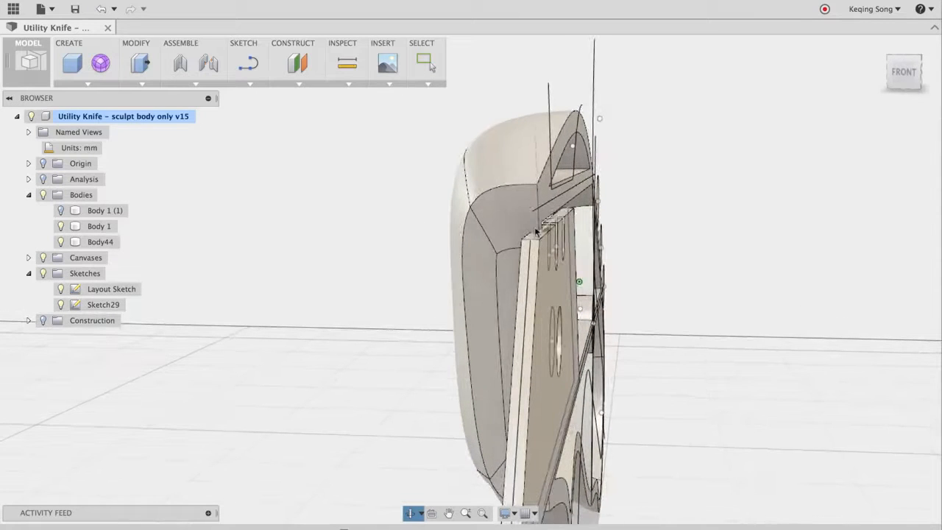
scroll(363, 251, "down", 2)
middle_click_drag(363, 251, 386, 228, "shift")
left_click(142, 83)
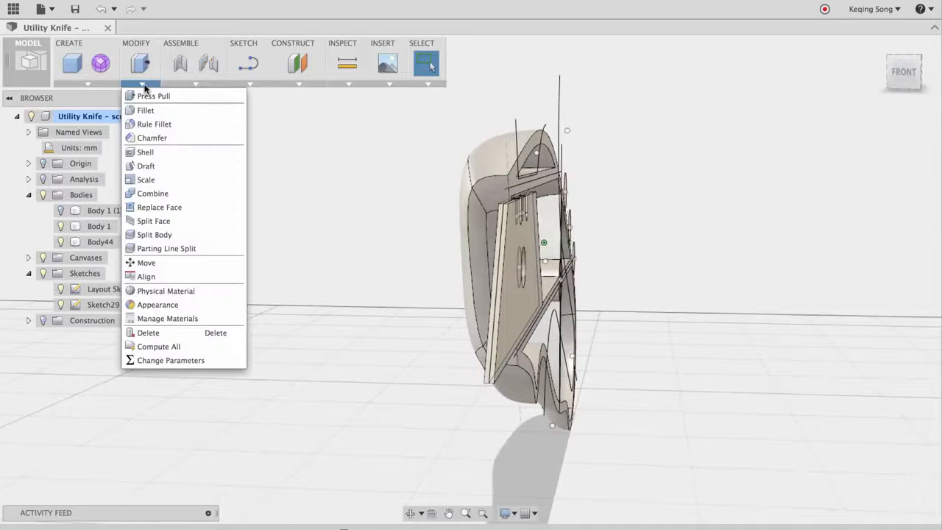
left_click(152, 195)
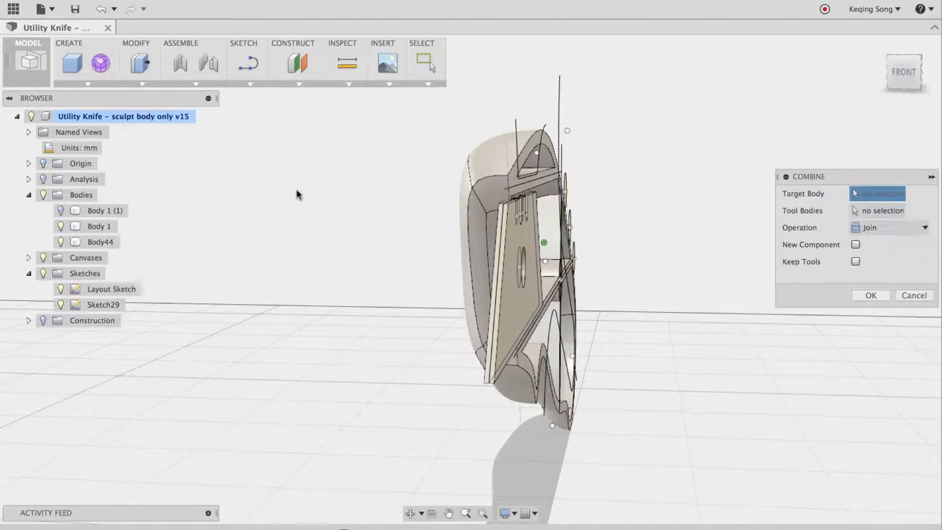
left_click(479, 188)
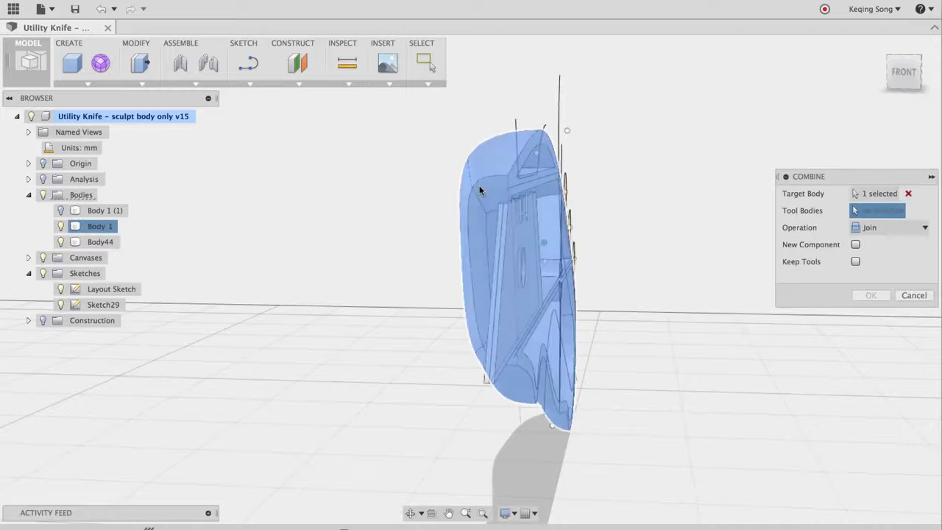
left_click(509, 269)
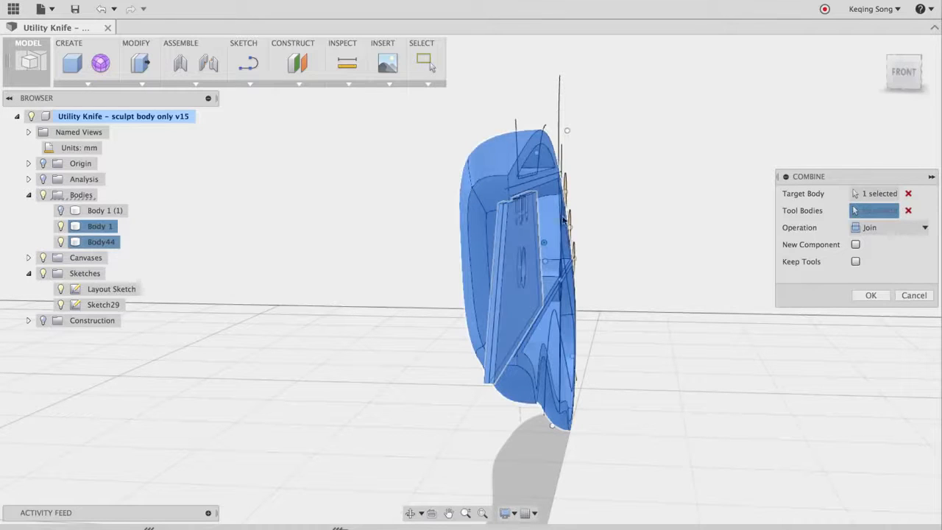
left_click(895, 232)
left_click(896, 258)
left_click(871, 295)
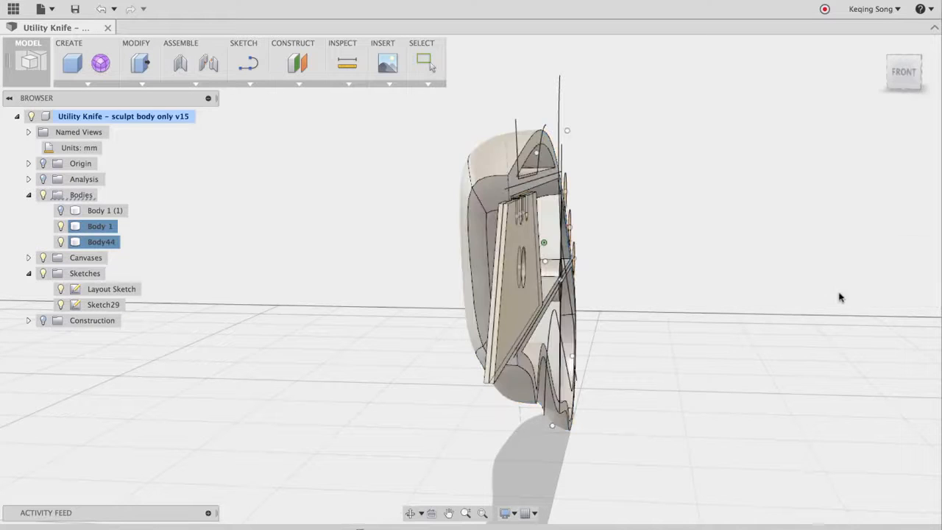
- On the blade's narrow front face, sketch a diagonal line about 3.1 mm long from one long edge to the opposite lower corner
middle_click_drag(631, 262, 301, 152, "shift")
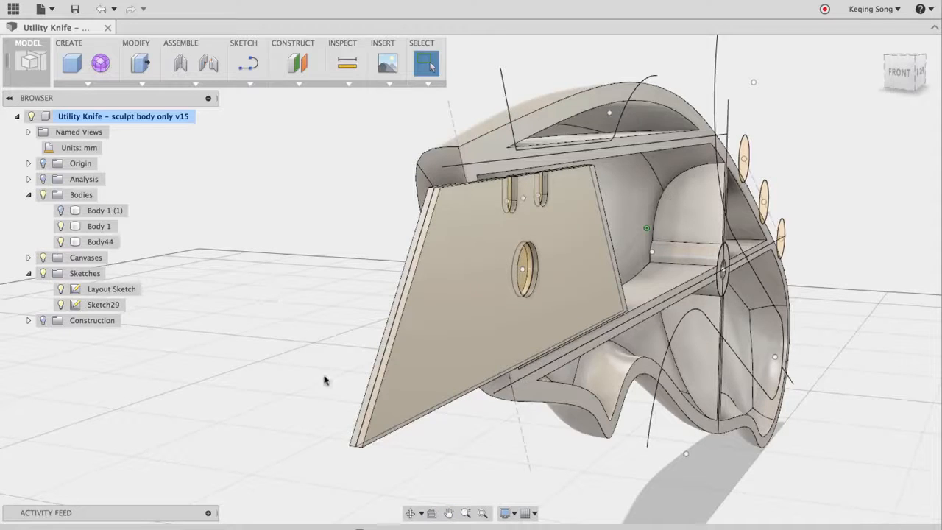
left_click(358, 412)
left_click(360, 451)
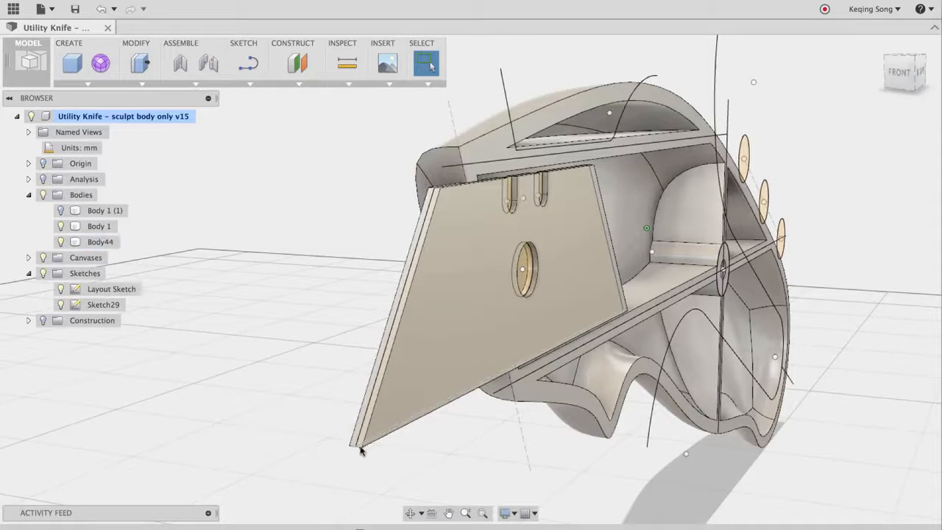
middle_click_drag(304, 330, 317, 326, "shift")
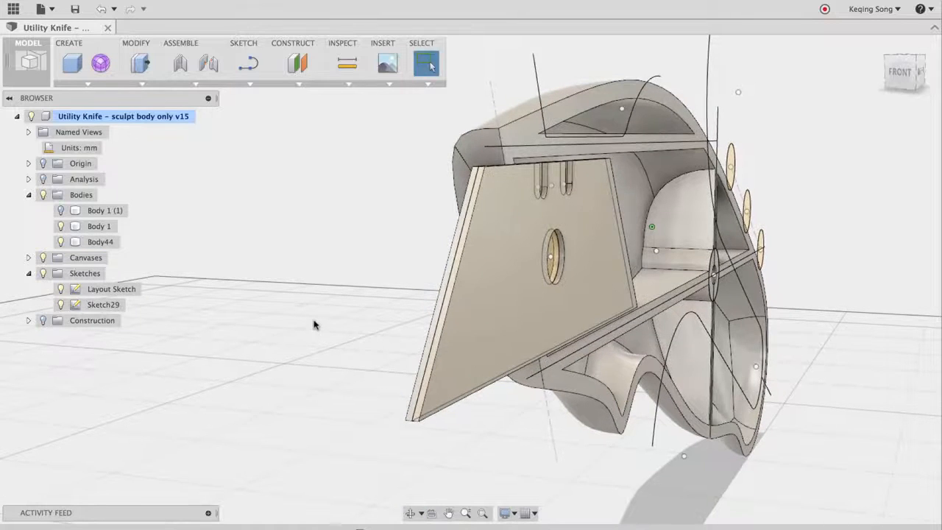
left_click(432, 513)
left_click(424, 391)
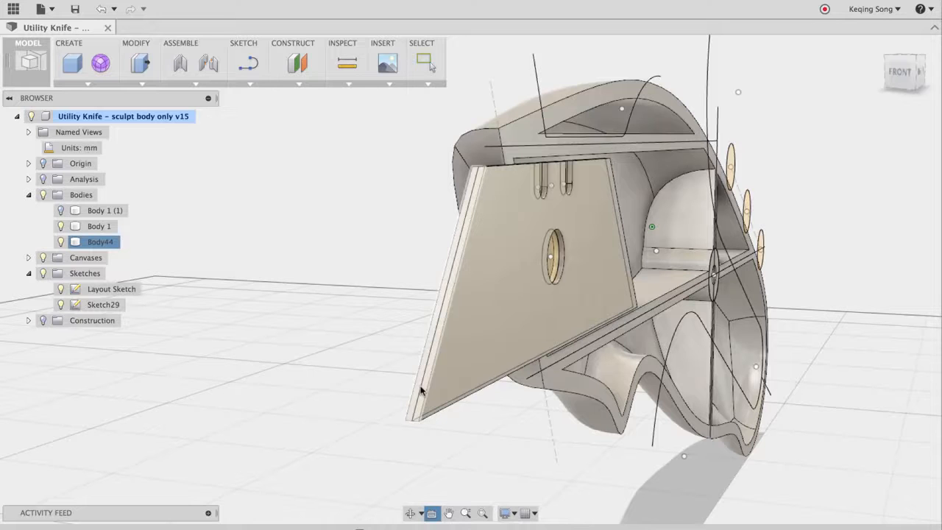
left_click(420, 390)
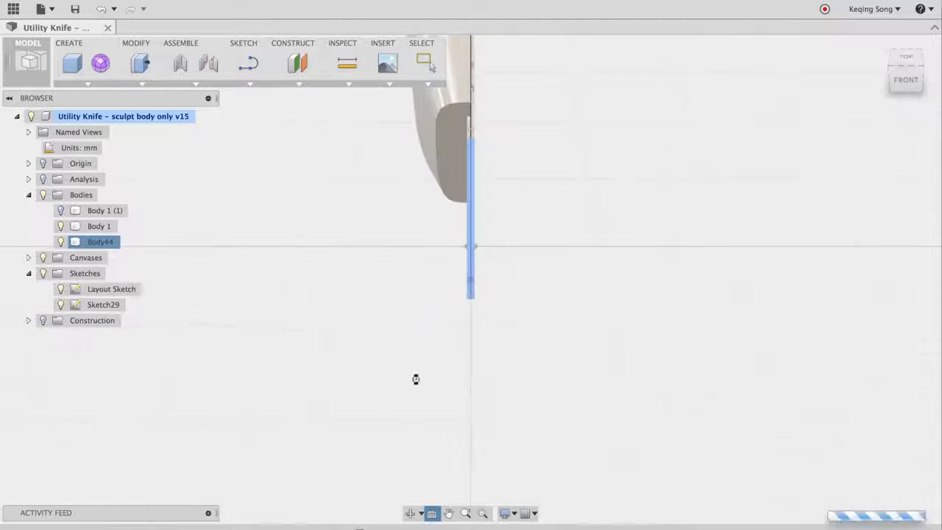
scroll(555, 265, "up", 4)
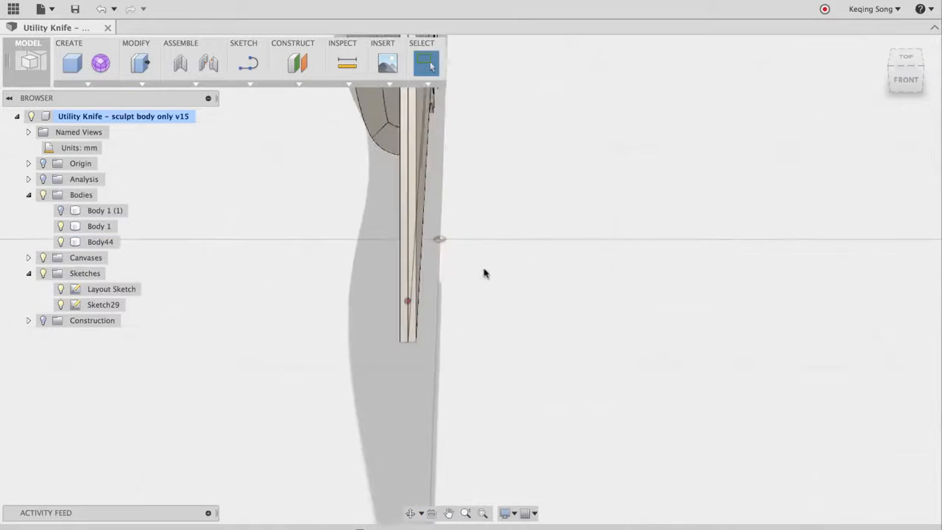
middle_click_drag(483, 272, 565, 324)
scroll(551, 333, "up", 2)
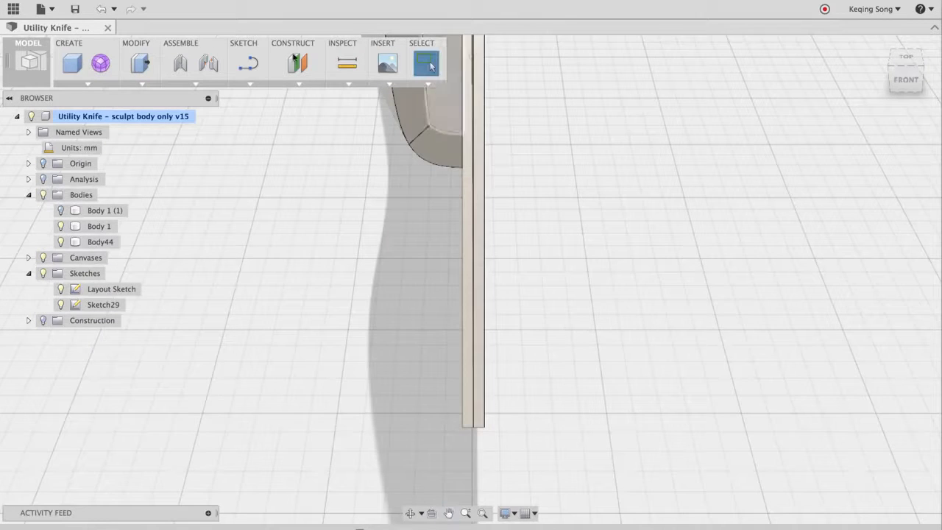
left_click(248, 65)
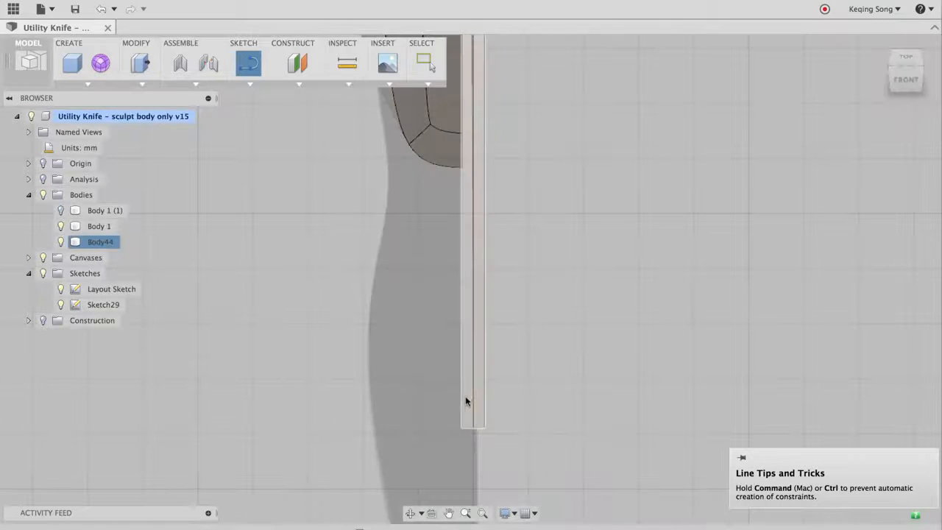
left_click(465, 396)
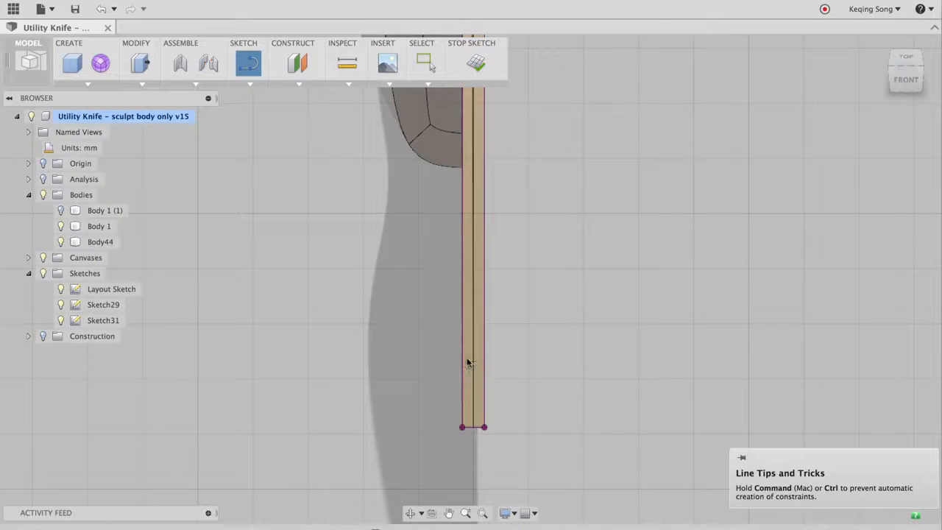
scroll(464, 359, "up", 3)
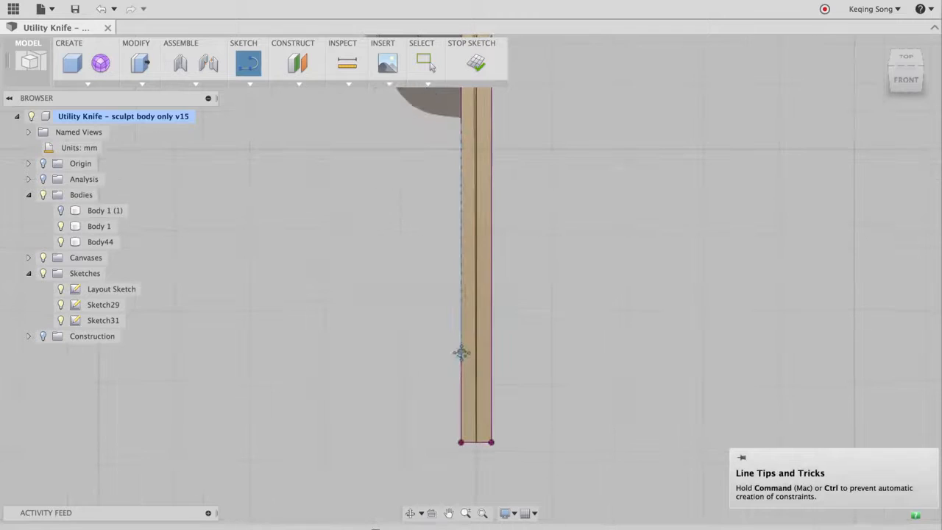
left_click(460, 353)
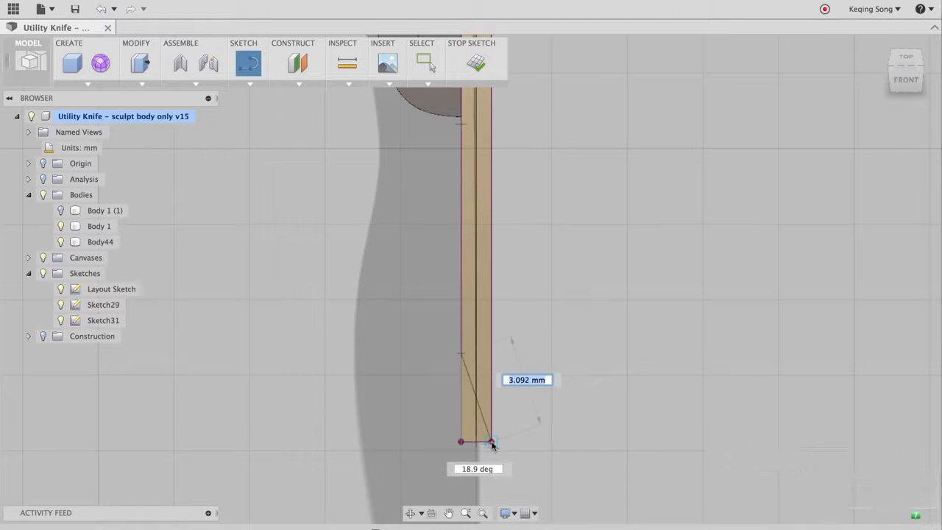
left_click(492, 441)
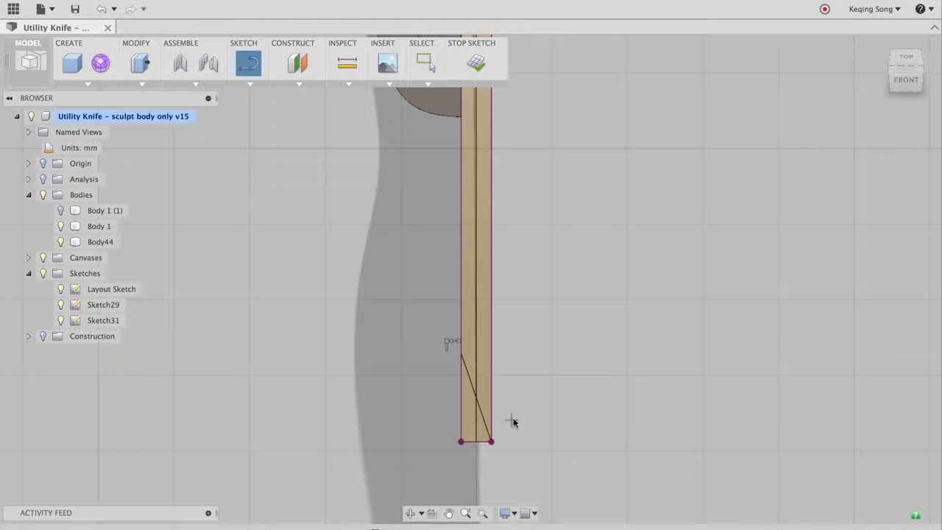
left_click(476, 64)
- Sweep the small triangular profile at the blade tip along the blade's lower edge as a cut to bevel the cutting edge
scroll(576, 425, "down", 5)
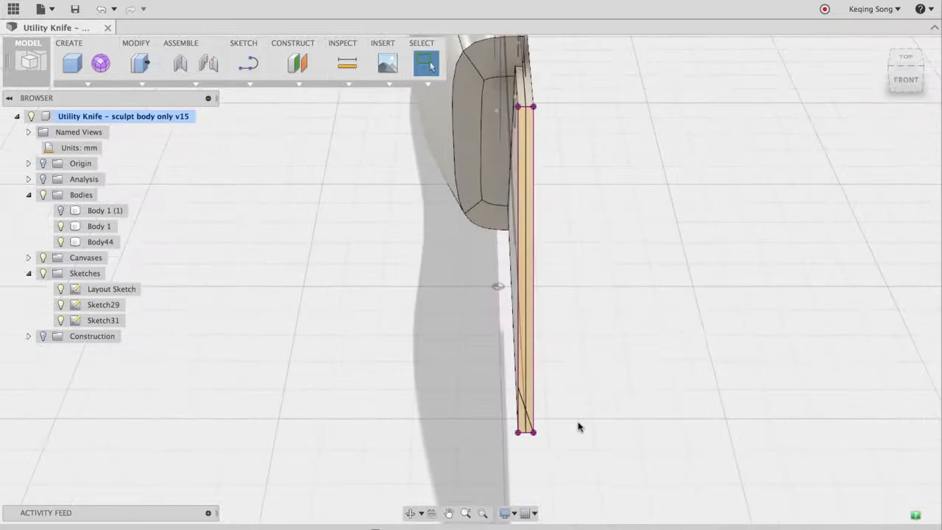
mouse_move(568, 403)
middle_mouse_down("shift")
mouse_move(549, 395)
mouse_move(547, 377)
mouse_move(511, 365)
mouse_move(485, 319)
mouse_move(425, 314)
middle_mouse_up("shift")
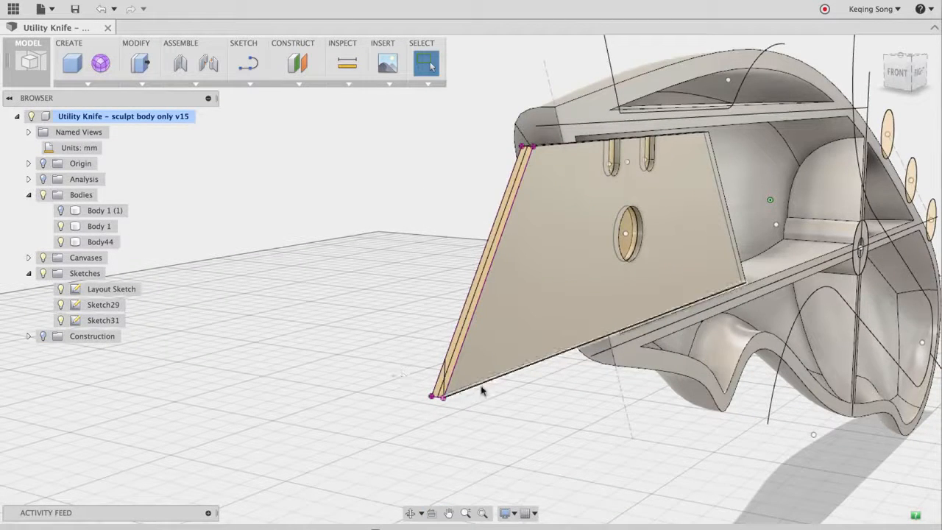
left_click(76, 85)
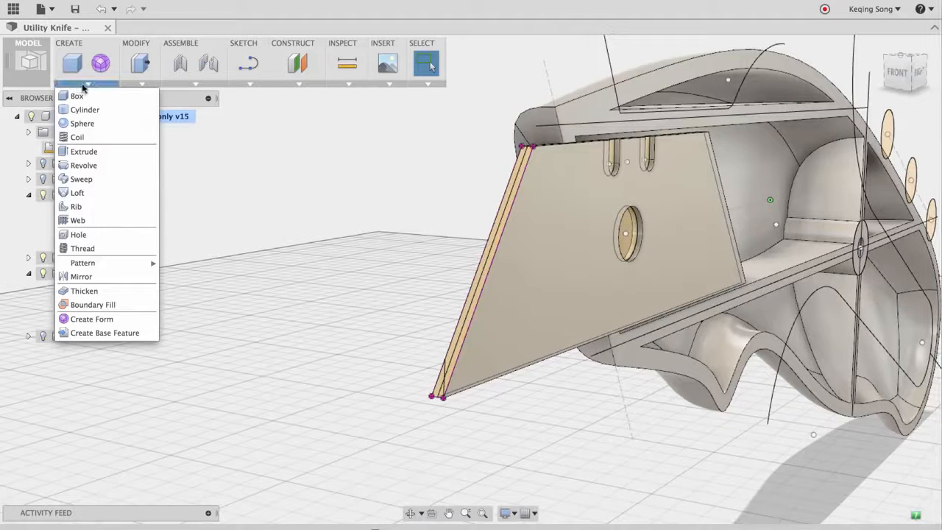
left_click(81, 180)
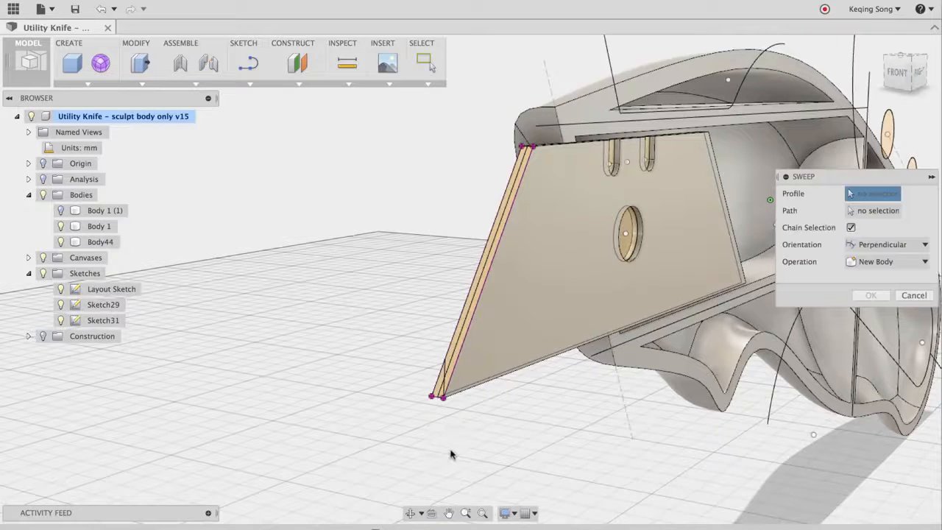
scroll(449, 441, "up", 5)
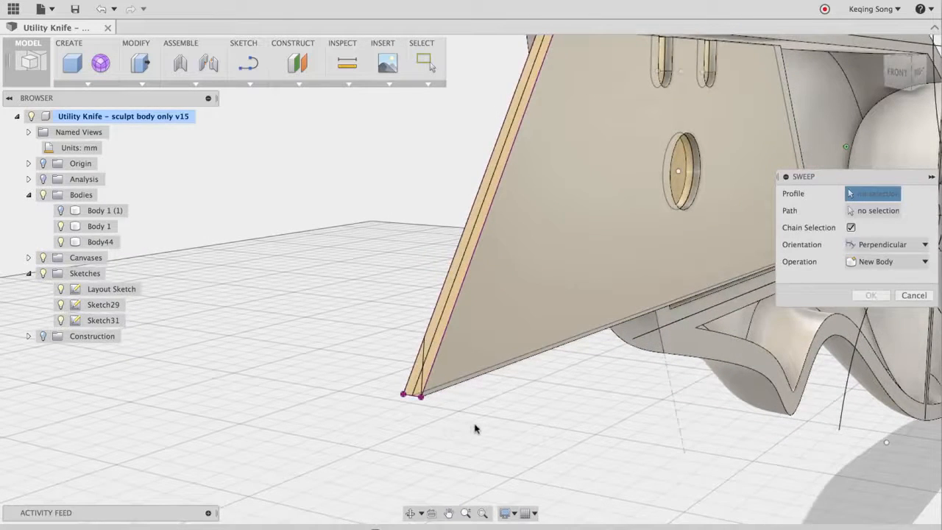
left_click(414, 380)
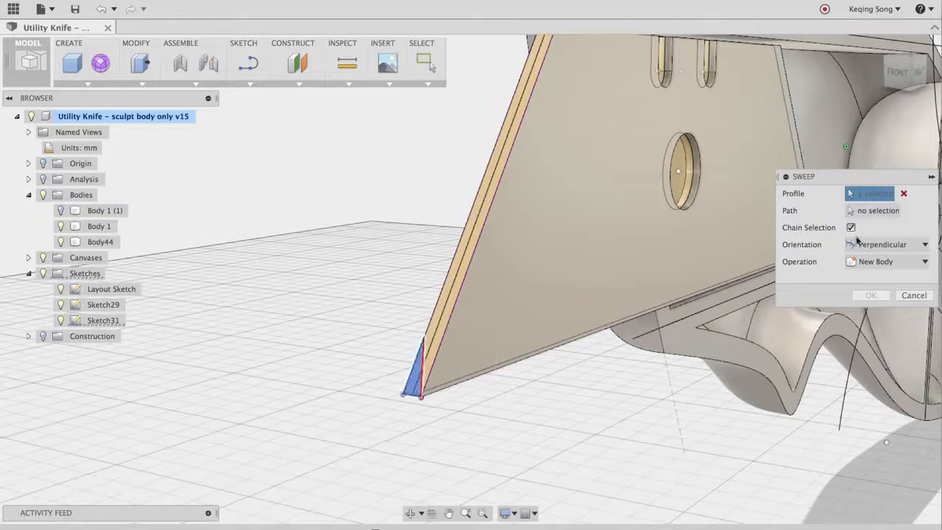
left_click(853, 211)
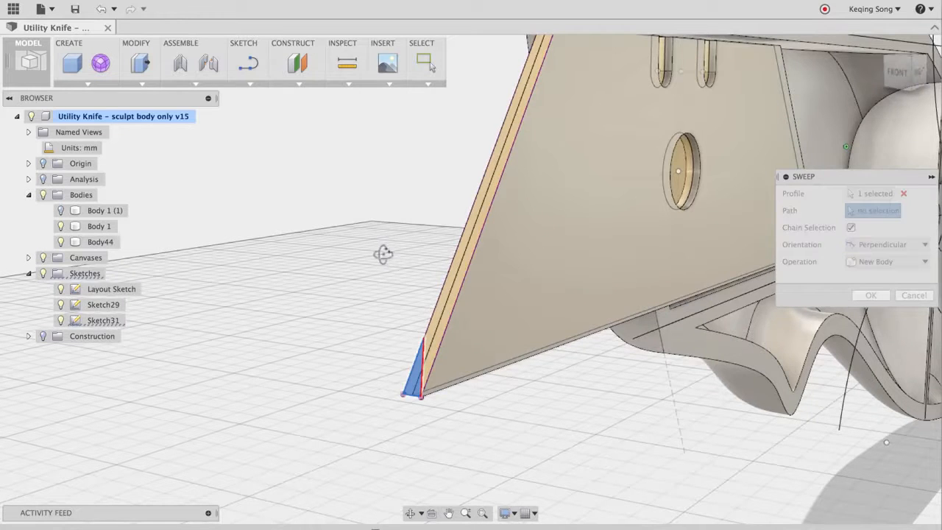
middle_click_drag(383, 254, 466, 254, "shift")
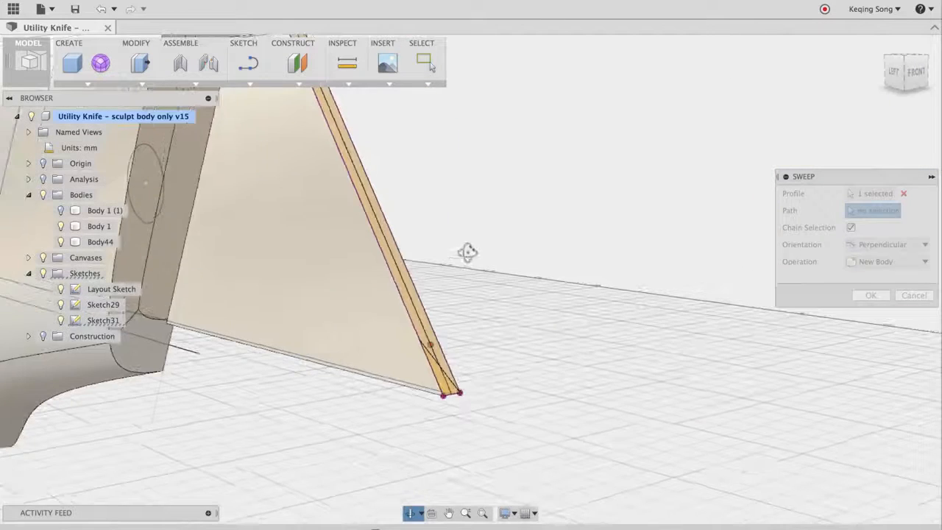
left_click(407, 391)
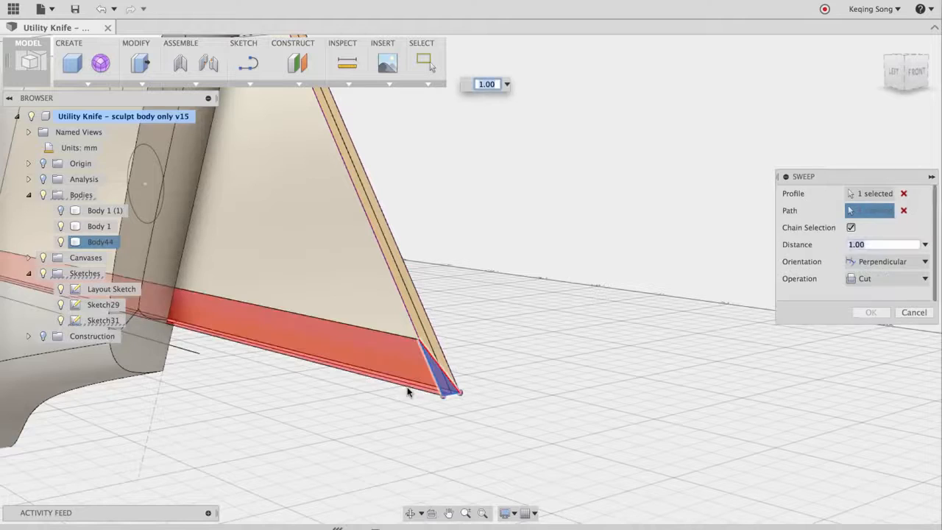
middle_click_drag(409, 391, 529, 410, "shift")
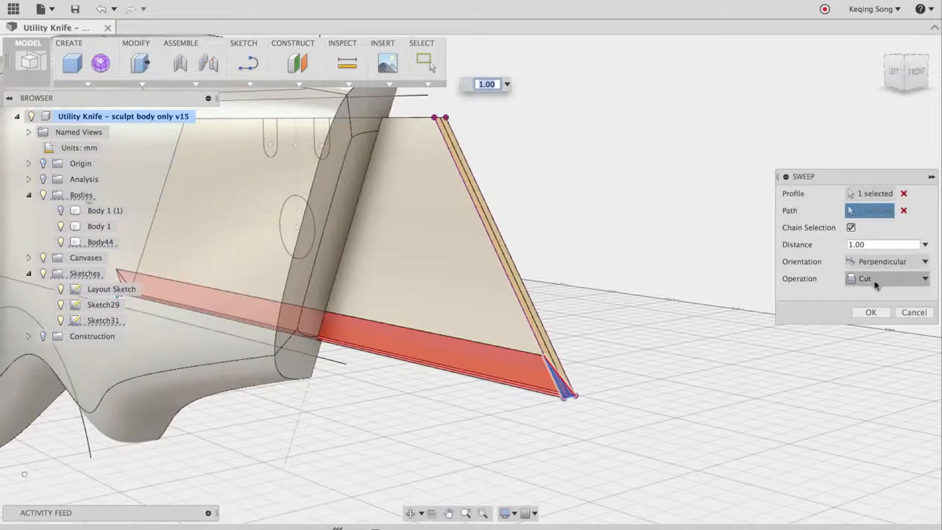
left_click(871, 313)
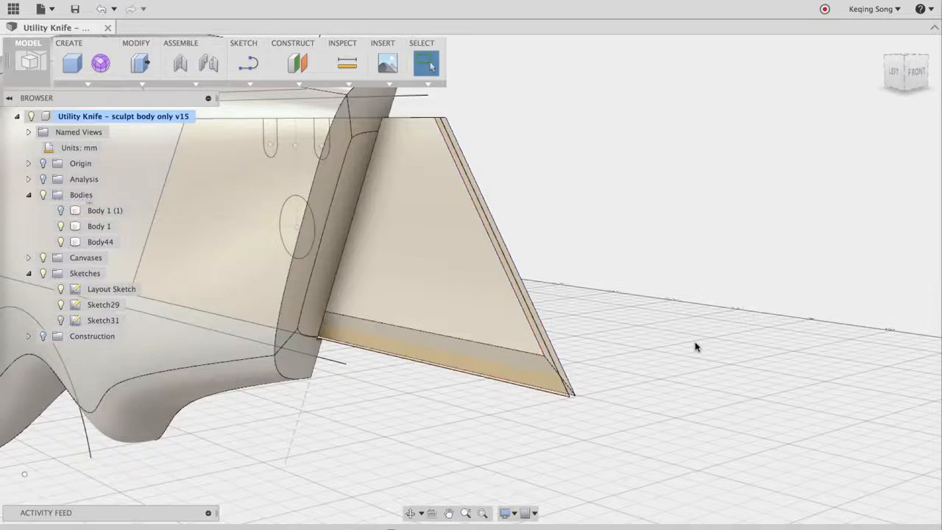
- Hide all sketches so only the blade and handle half Body 1 are displayed
middle_click_drag(696, 345, 547, 269, "shift")
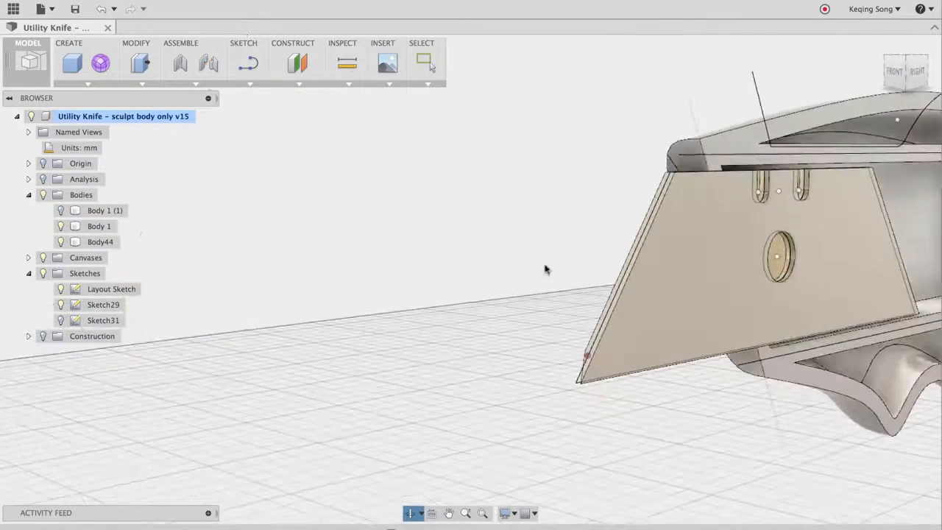
middle_click_drag(446, 268, 406, 267, "shift")
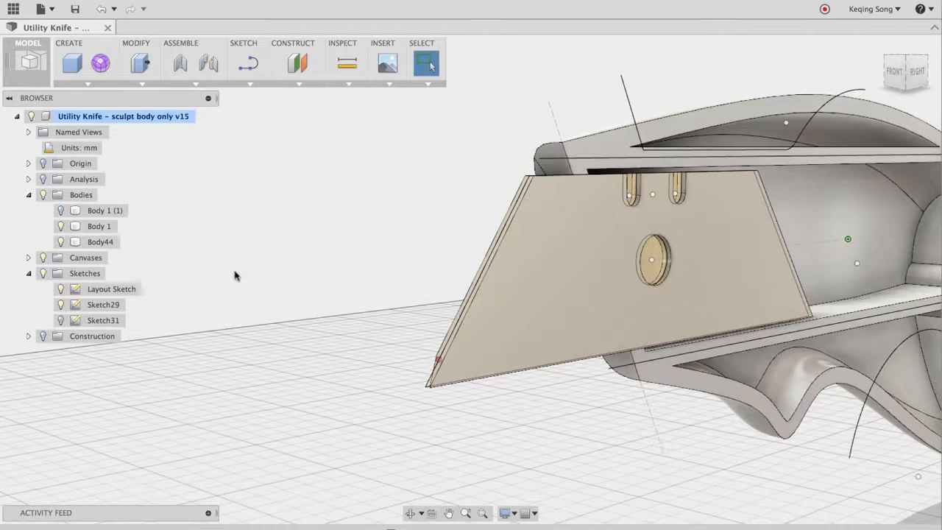
scroll(324, 278, "down", 5)
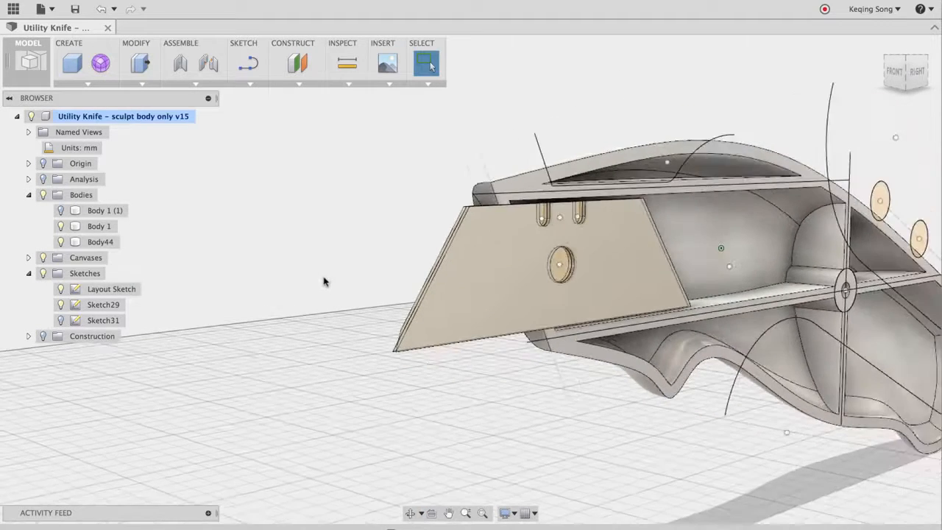
middle_click_drag(645, 462, 514, 457, "shift")
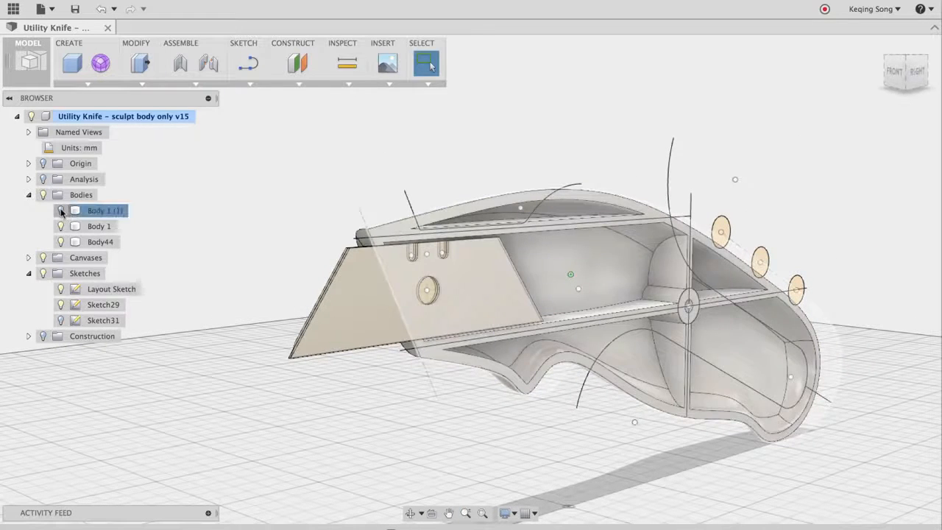
middle_click_drag(544, 444, 532, 441)
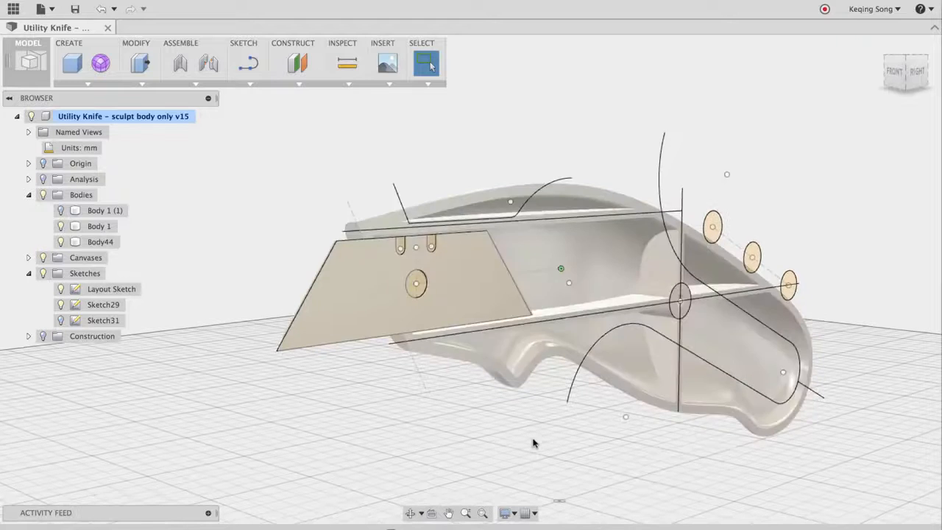
left_click(43, 273)
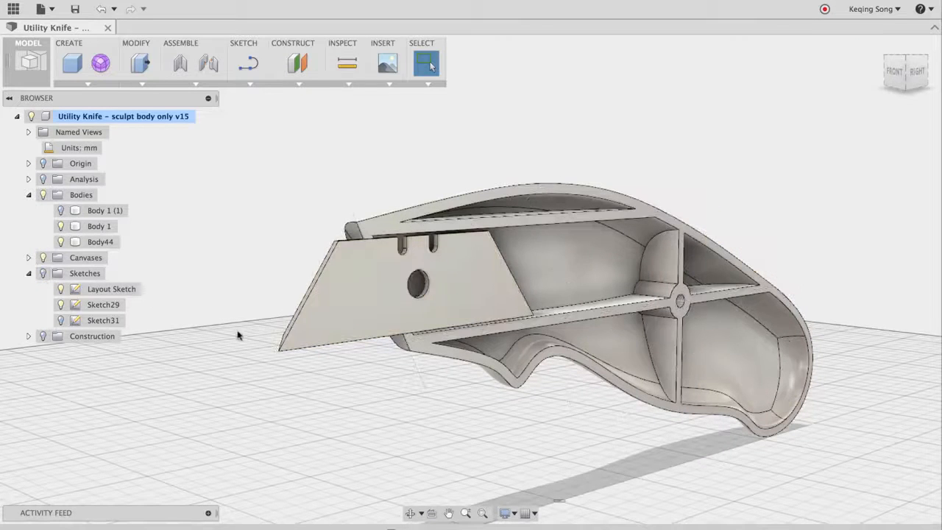
middle_click_drag(534, 427, 467, 411)
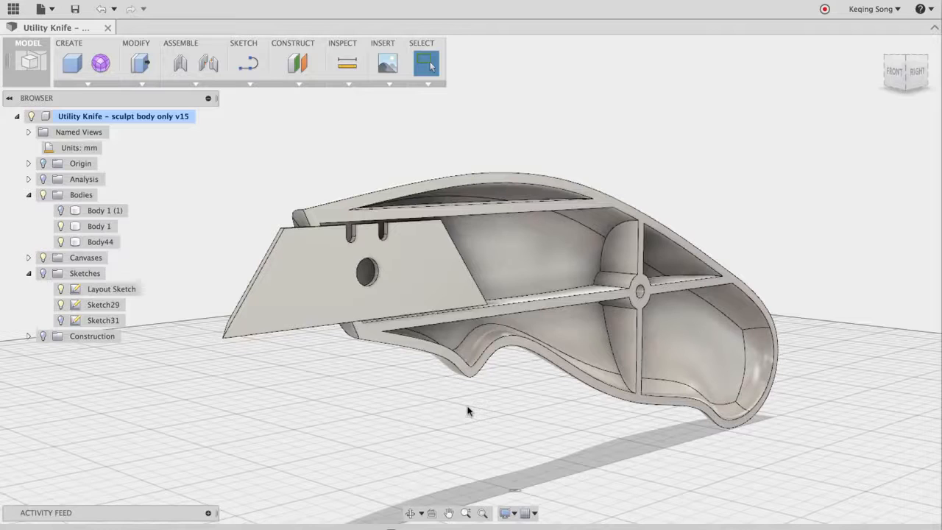
mouse_move(485, 418)
middle_mouse_down()
mouse_move(487, 410)
mouse_move(497, 418)
middle_mouse_up()
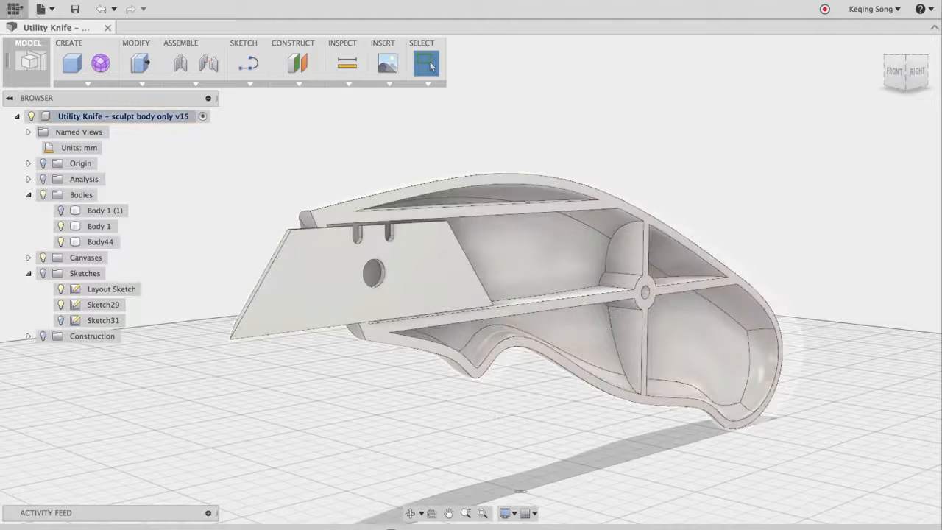
- Show the files of the utility knife project and view its file upload options without uploading anything
left_click(13, 9)
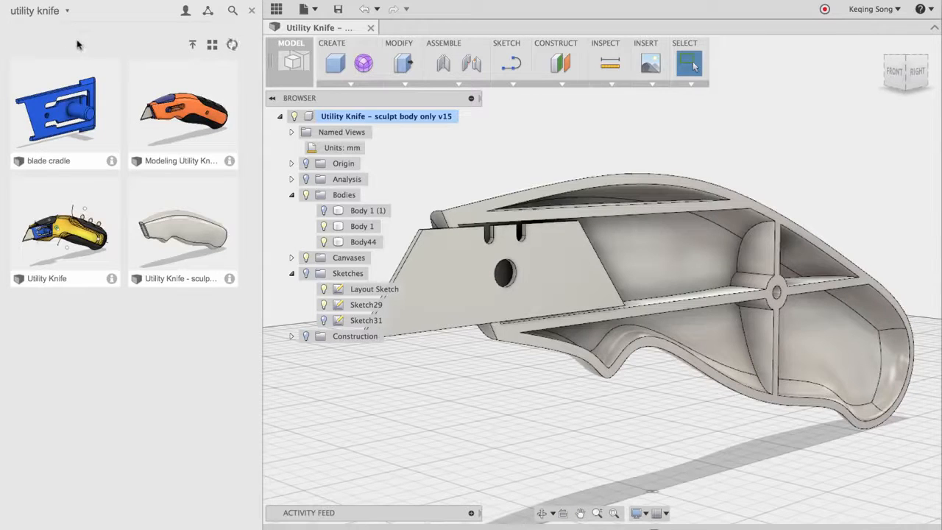
left_click(191, 44)
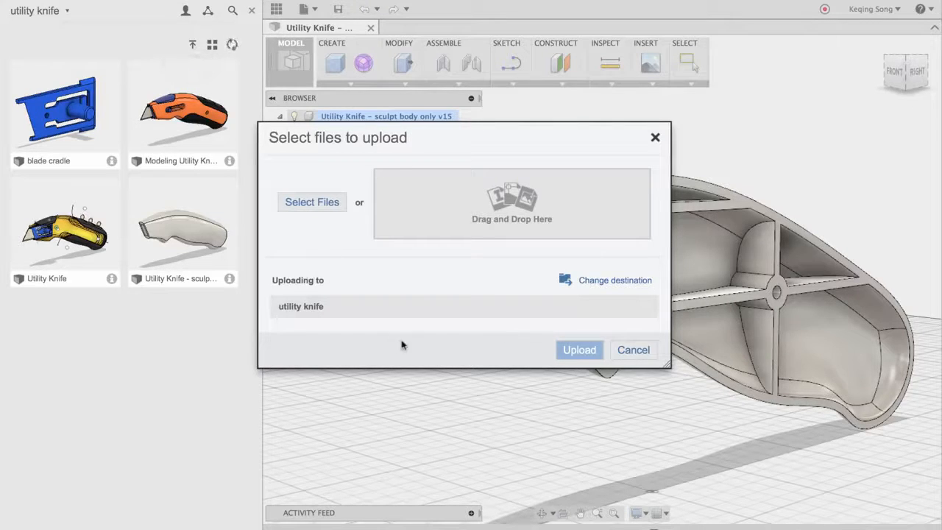
left_click(621, 353)
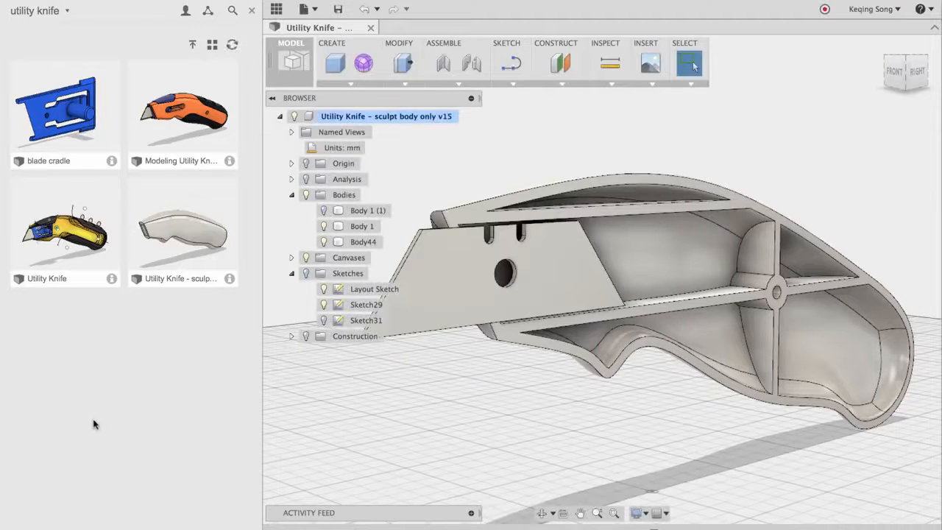
scroll(448, 461, "down", 3)
middle_click_drag(456, 455, 500, 410)
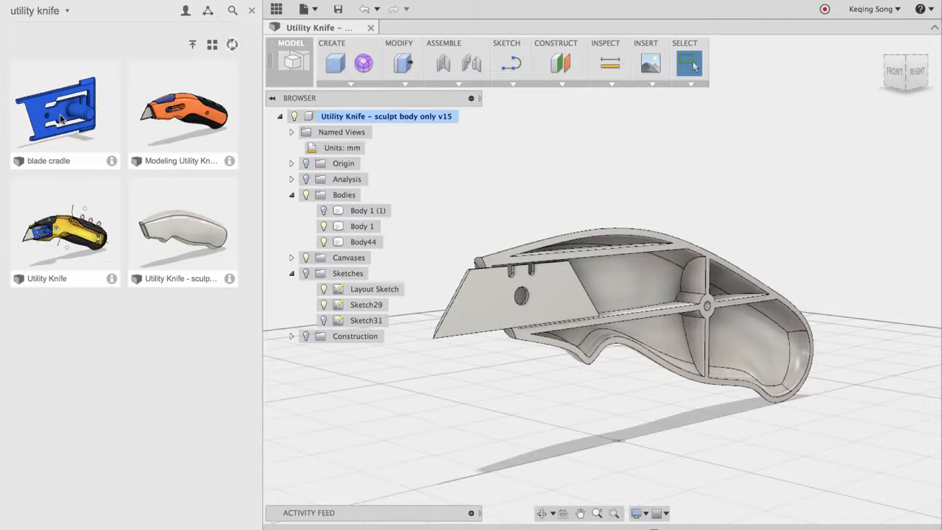
- Insert the blade cradle from the project files into the design, keeping its default position
right_click(61, 118)
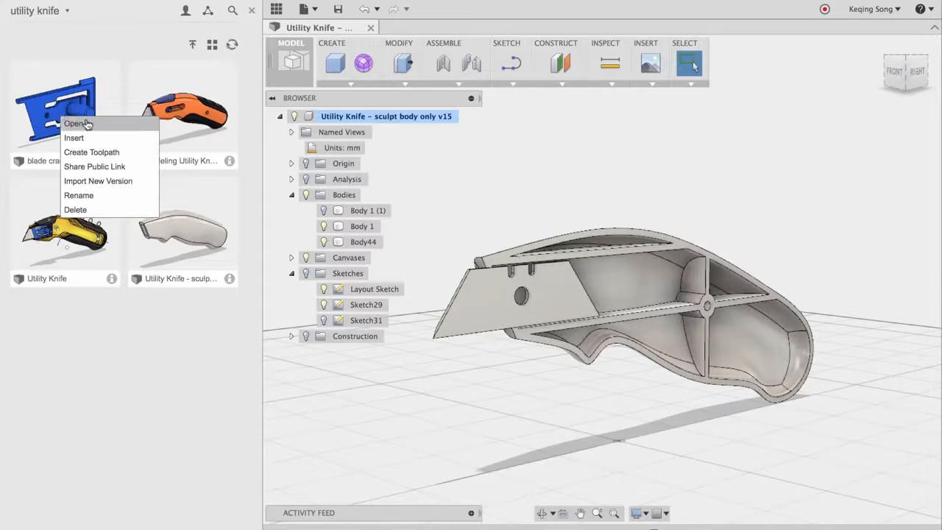
left_click(78, 139)
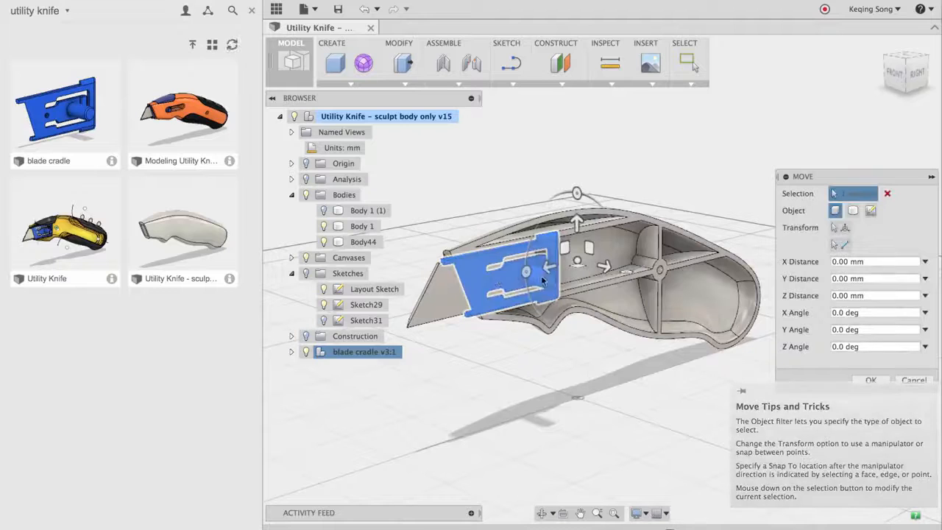
scroll(529, 386, "down", 2)
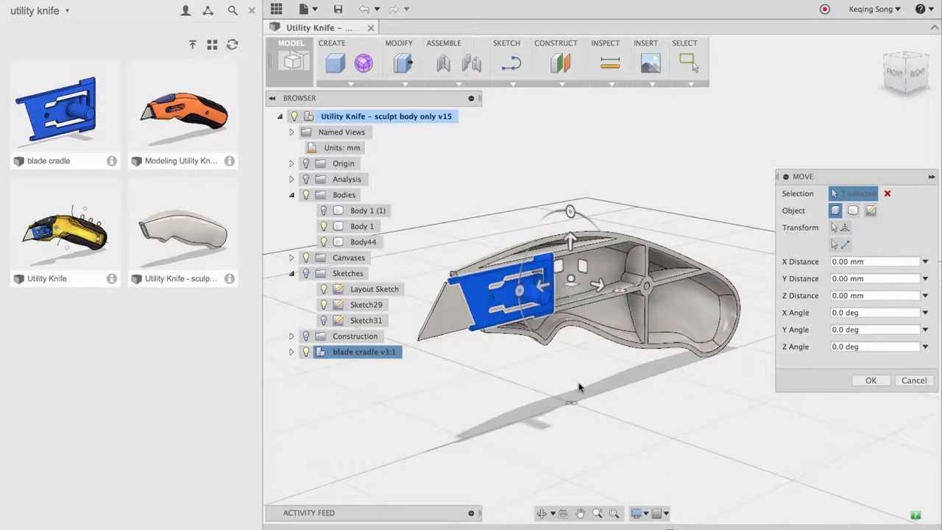
scroll(552, 381, "up", 1)
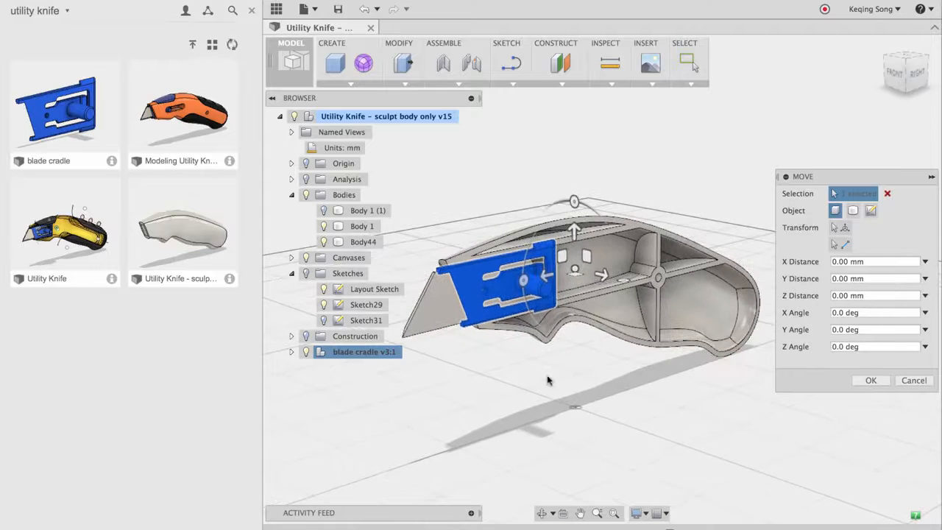
left_click(865, 380)
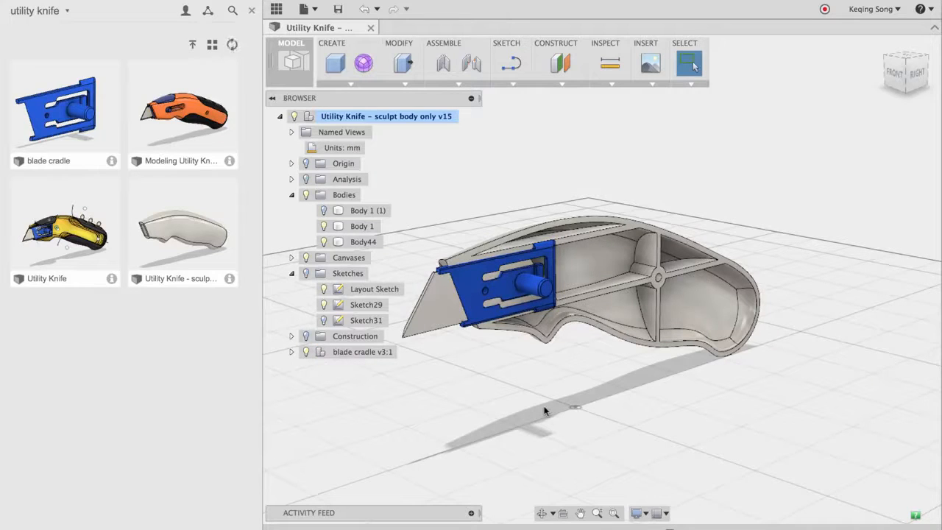
- Show handle half Body 1 (1) and check how the blade cradle's round button passes through it
scroll(543, 389, "up", 3)
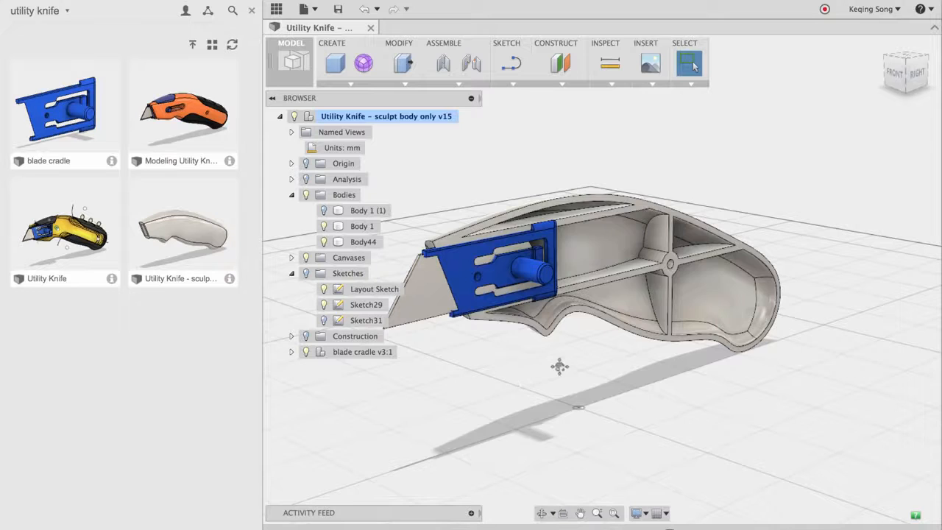
scroll(559, 368, "down", 2)
scroll(565, 366, "up", 2)
middle_click_drag(567, 365, 599, 376)
scroll(590, 372, "down", 1)
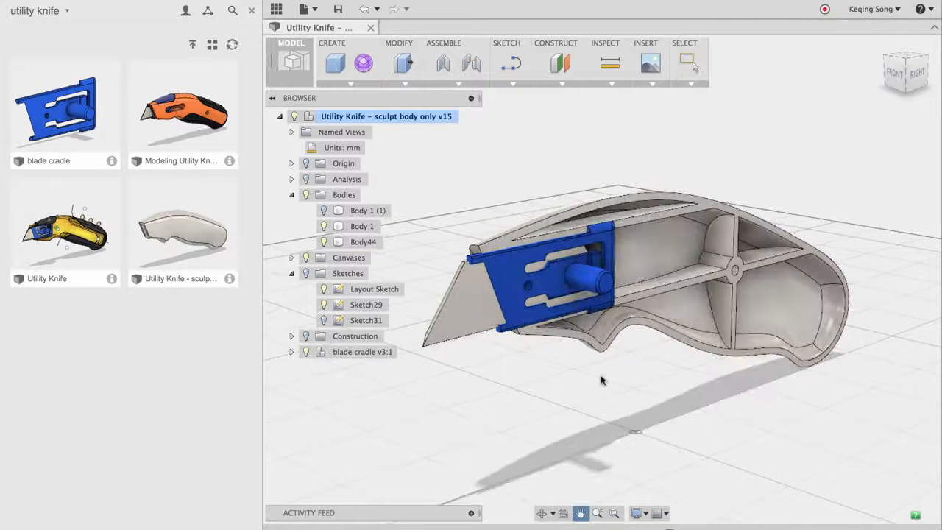
left_click(324, 211)
middle_click_drag(502, 170, 513, 164)
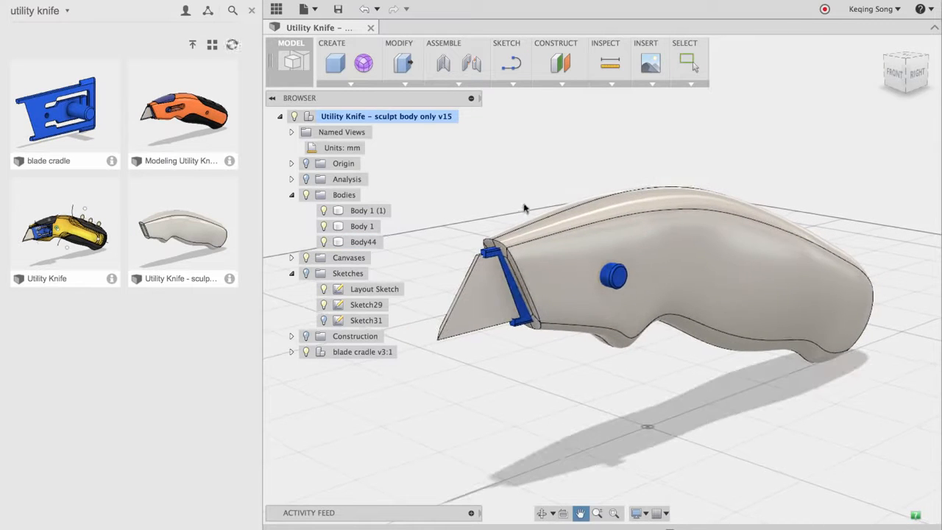
middle_click_drag(587, 403, 609, 414)
scroll(580, 406, "down", 2)
scroll(607, 405, "up", 1)
scroll(610, 414, "up", 1)
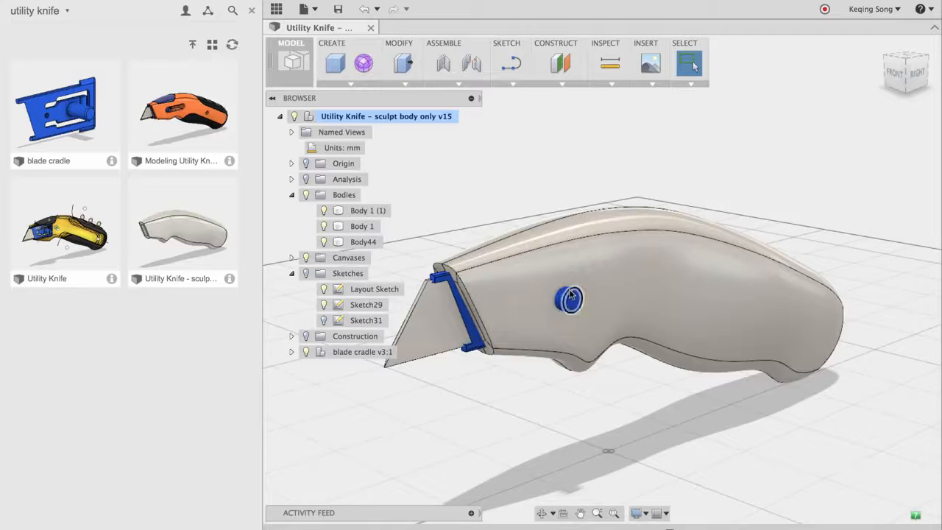
mouse_move(639, 417)
middle_mouse_down()
mouse_move(639, 407)
mouse_move(643, 430)
middle_mouse_up()
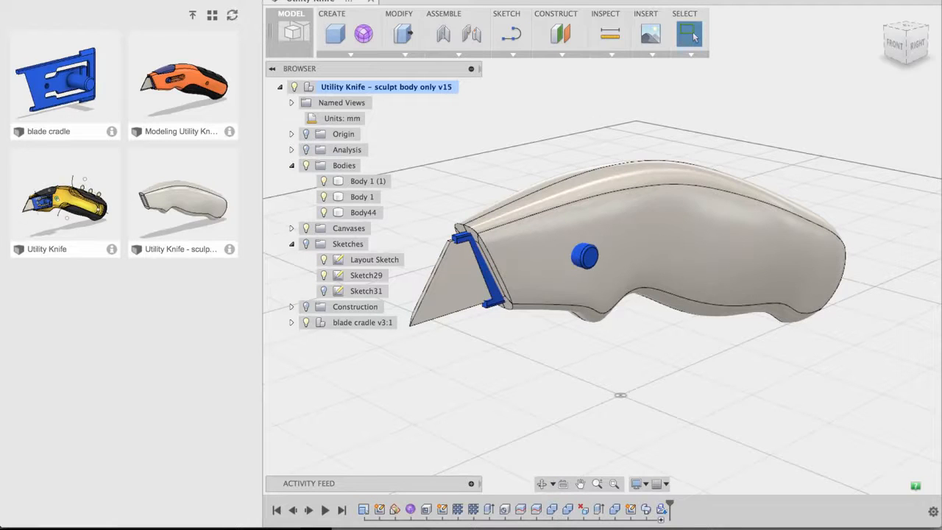
- Close the project file listing and create components from Body 1 (1), Body 1 and Body44
left_click(251, 2)
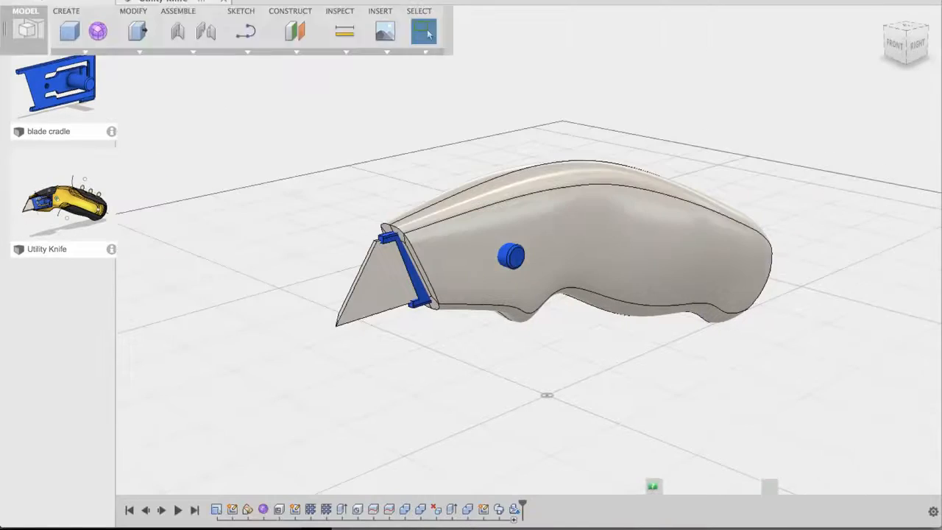
middle_click_drag(414, 118, 389, 120)
scroll(398, 134, "up", 2)
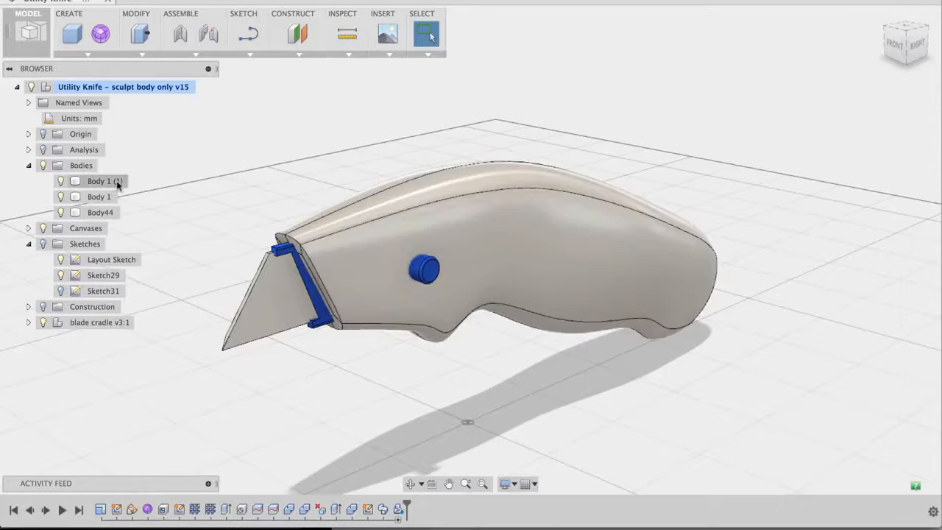
left_click(104, 182)
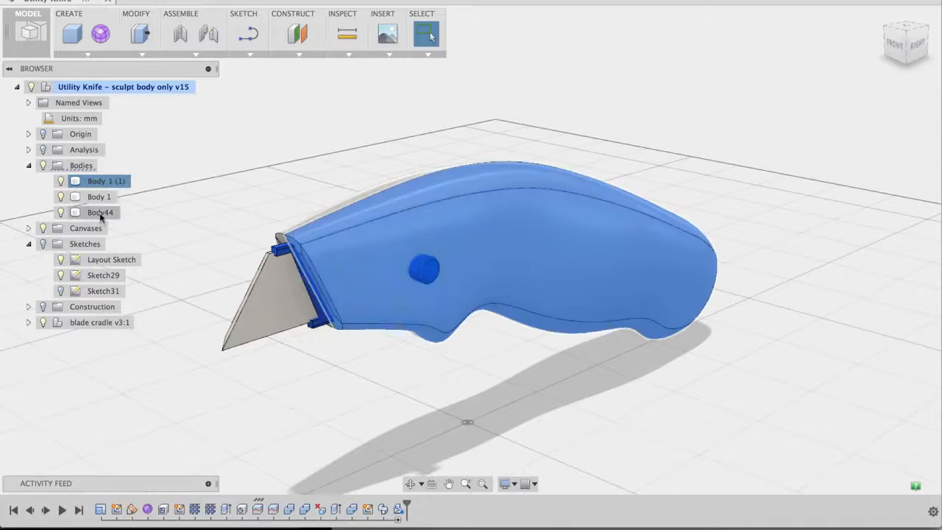
left_click(100, 213, "shift")
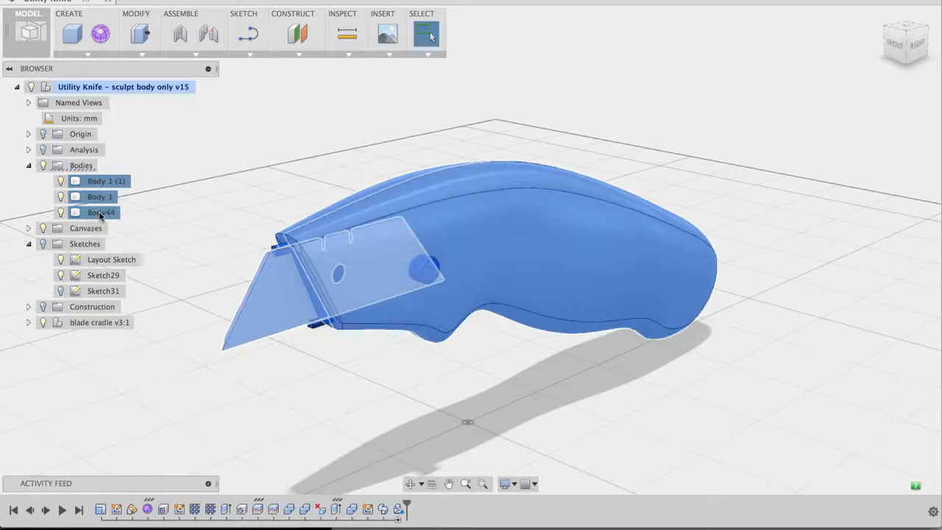
right_click(101, 215)
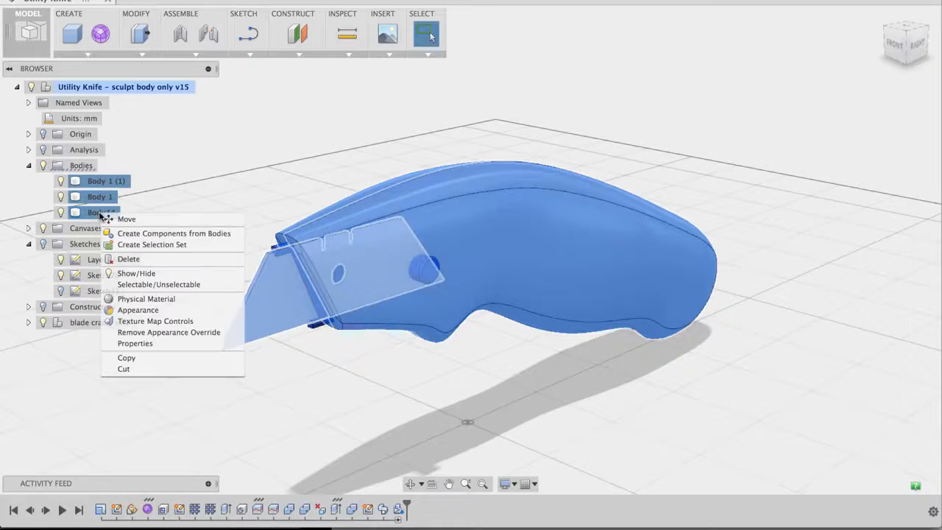
left_click(148, 233)
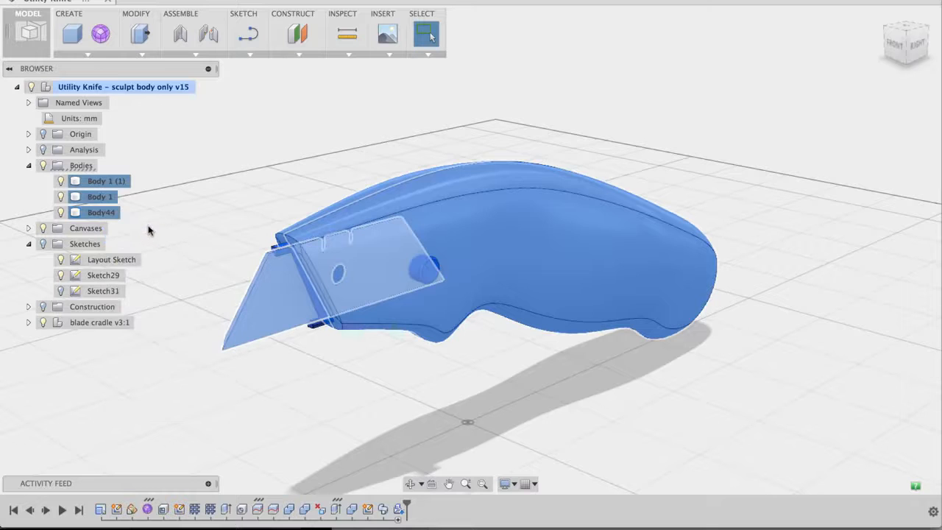
middle_click_drag(208, 208, 229, 212)
scroll(233, 206, "up", 2)
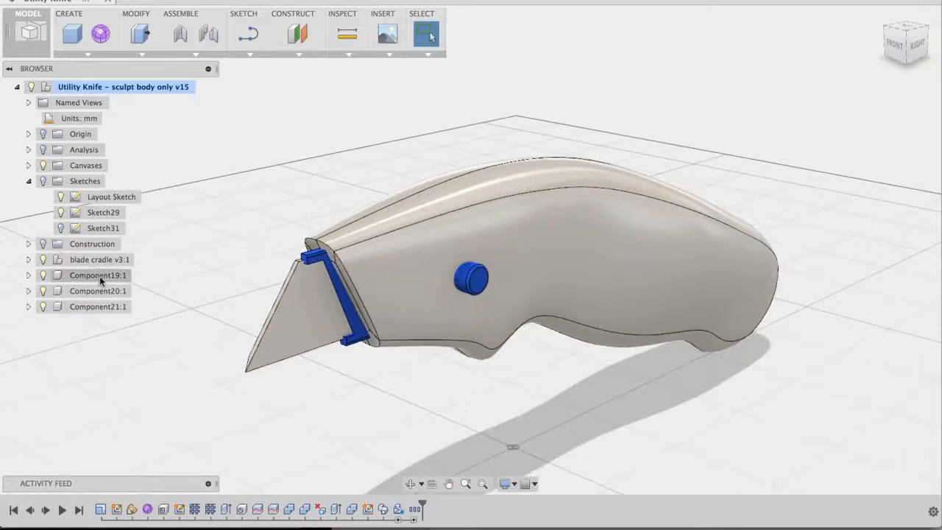
- Identify which part each new component holds and rename Component19 as Right handle
left_click(101, 278)
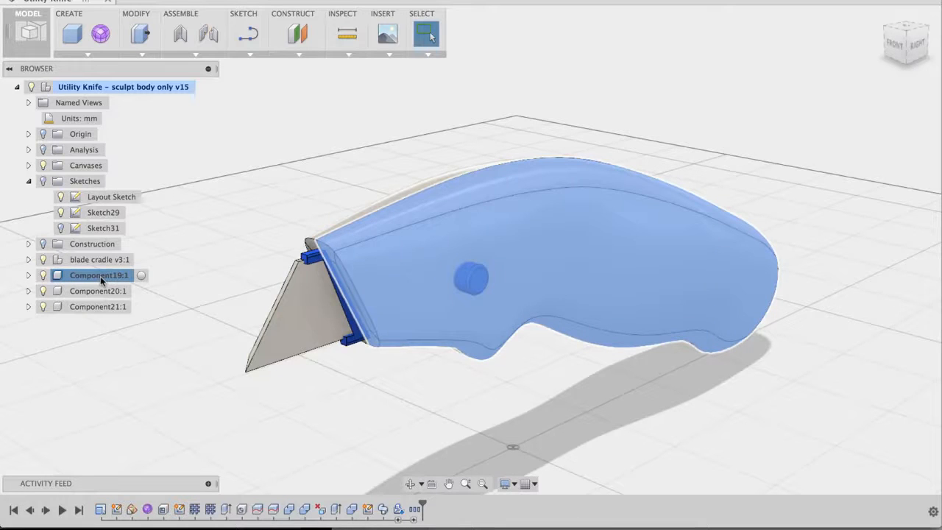
left_click(98, 290)
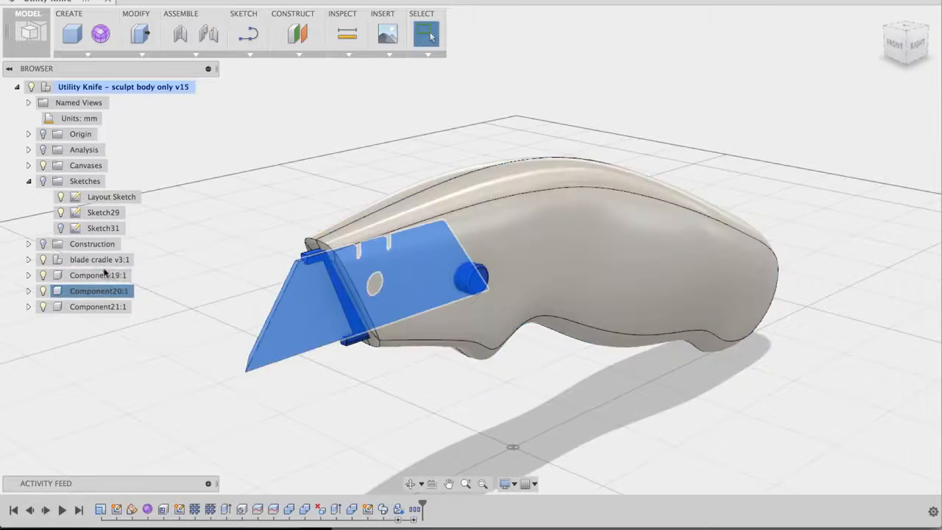
left_click(103, 259)
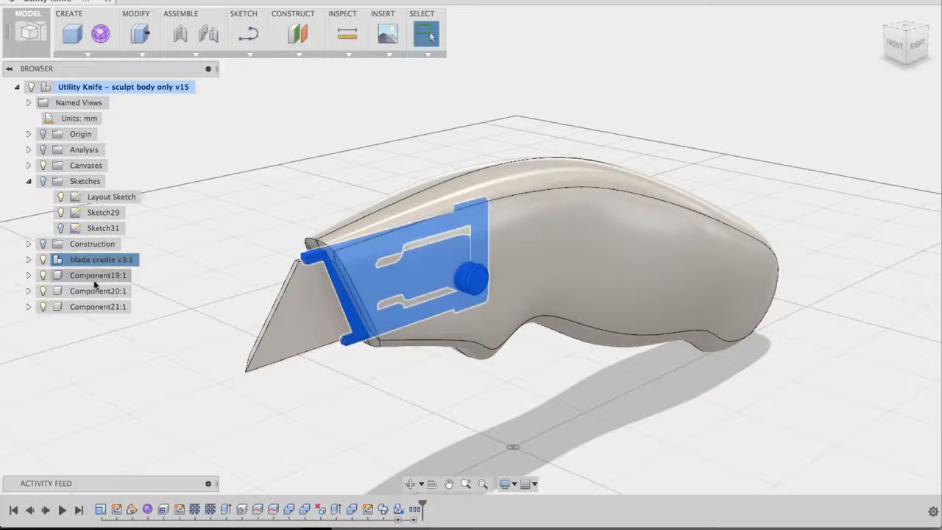
left_click(95, 275)
double_click(94, 277)
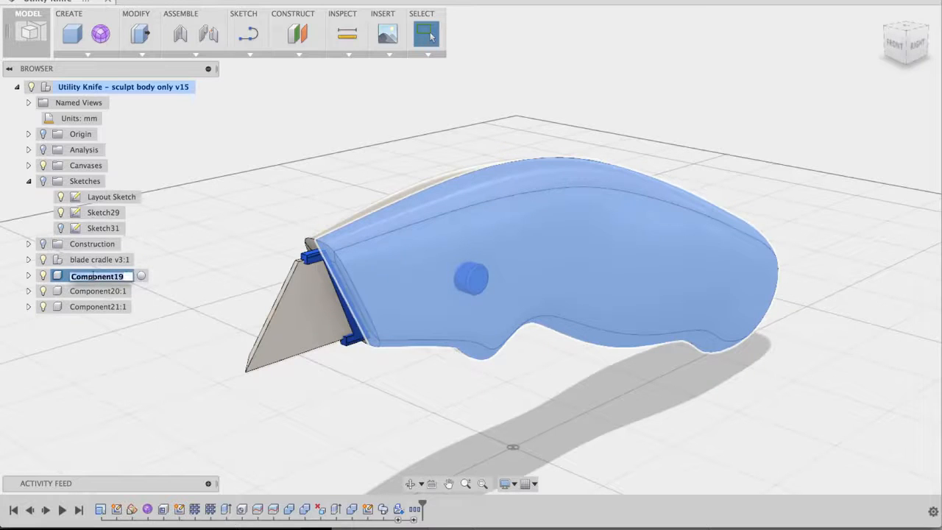
type("Right")
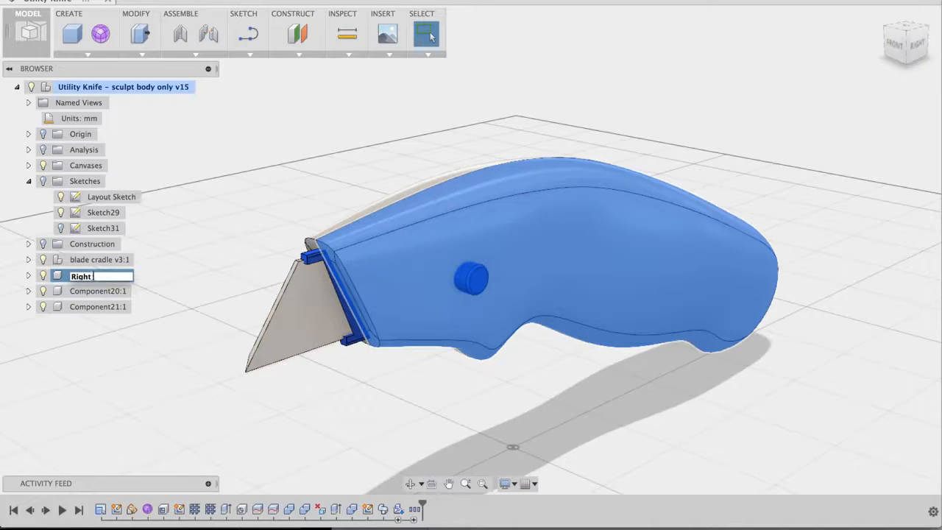
type(" handle")
- Rename the blade's component, Component20, as Blade
left_click(94, 291)
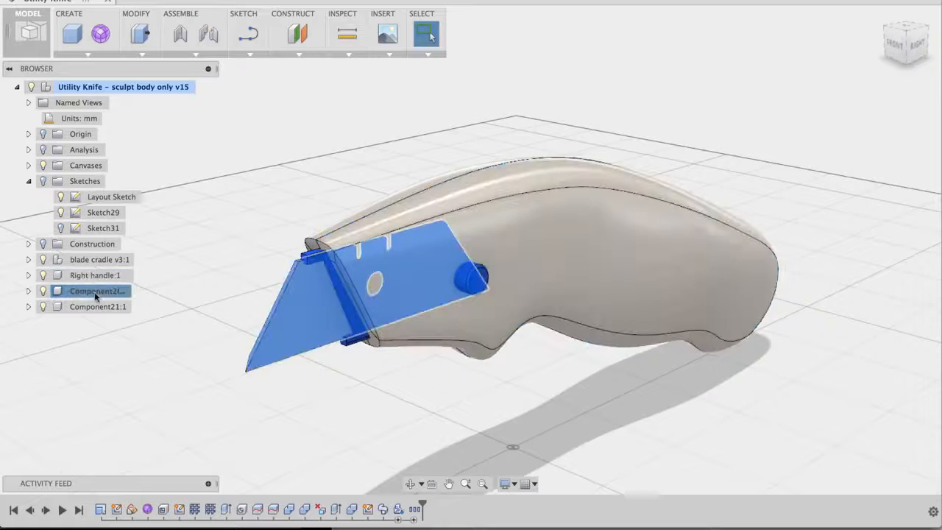
double_click(94, 291)
type("Bl")
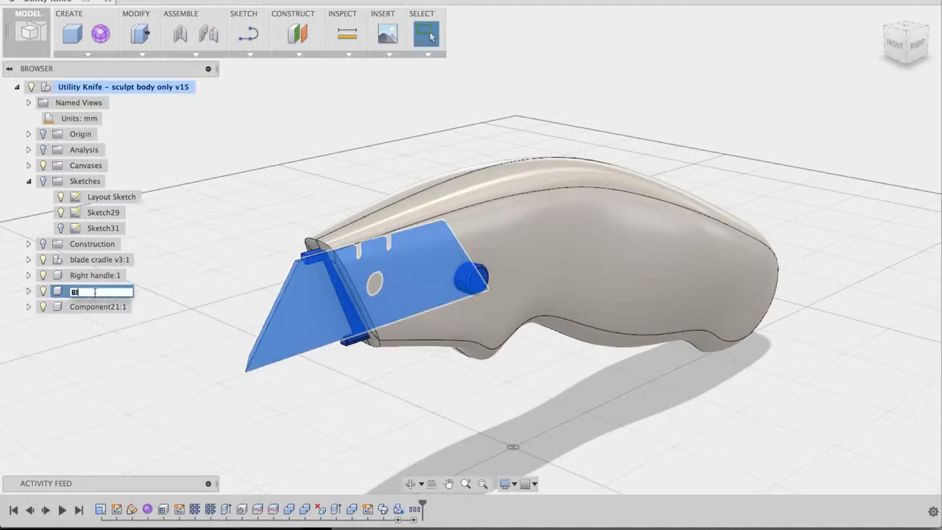
type("ade")
key("Return")
- Rename the other handle half's component, Component21, as Left handle
left_click(94, 306)
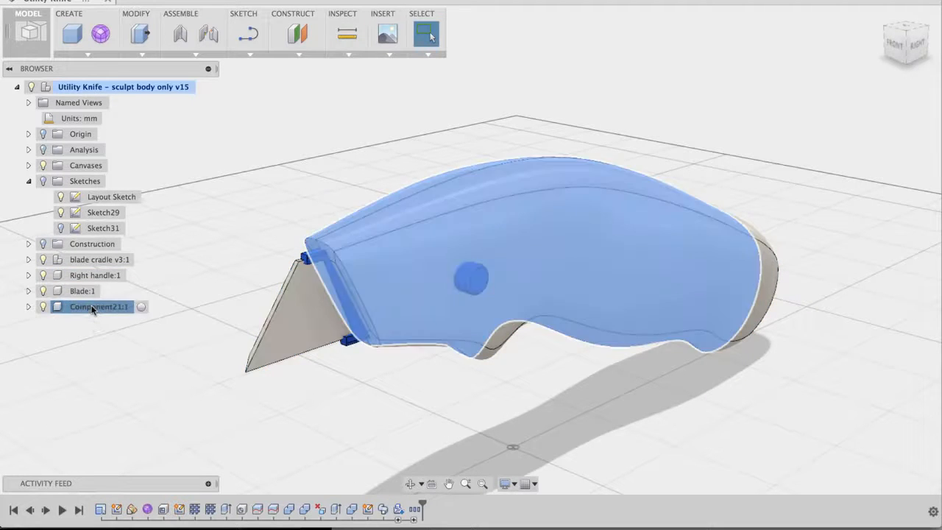
double_click(94, 307)
type("Left handle")
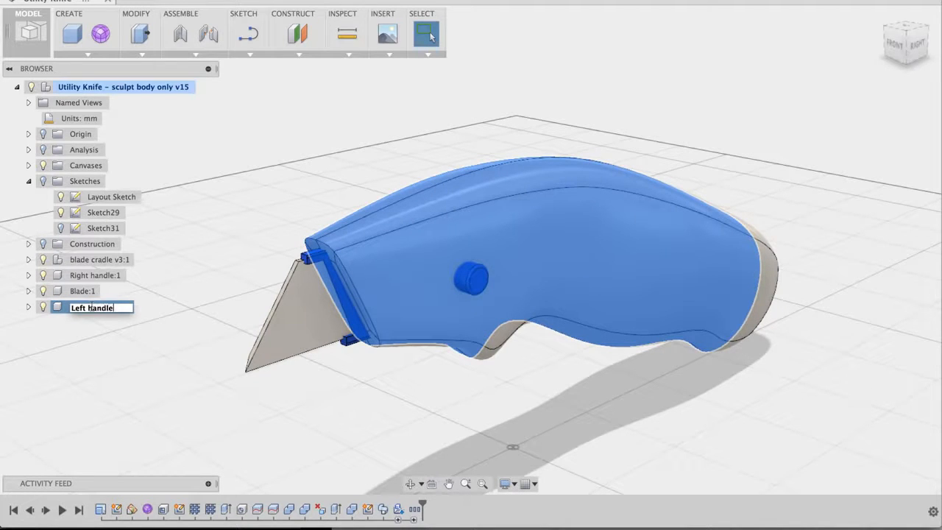
key("Escape")
left_click(417, 427)
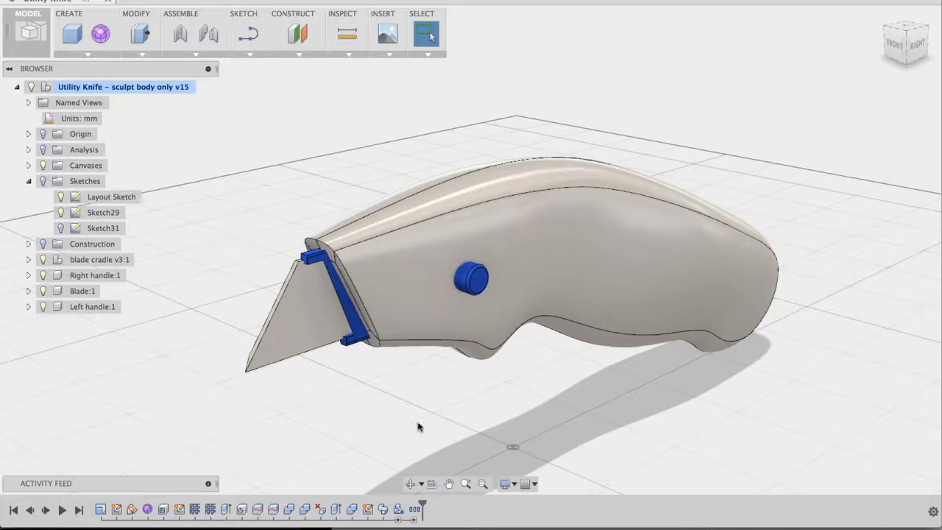
- Hide the Left handle component and inspect the blade and cradle inside the right handle
middle_click_drag(524, 401, 530, 390)
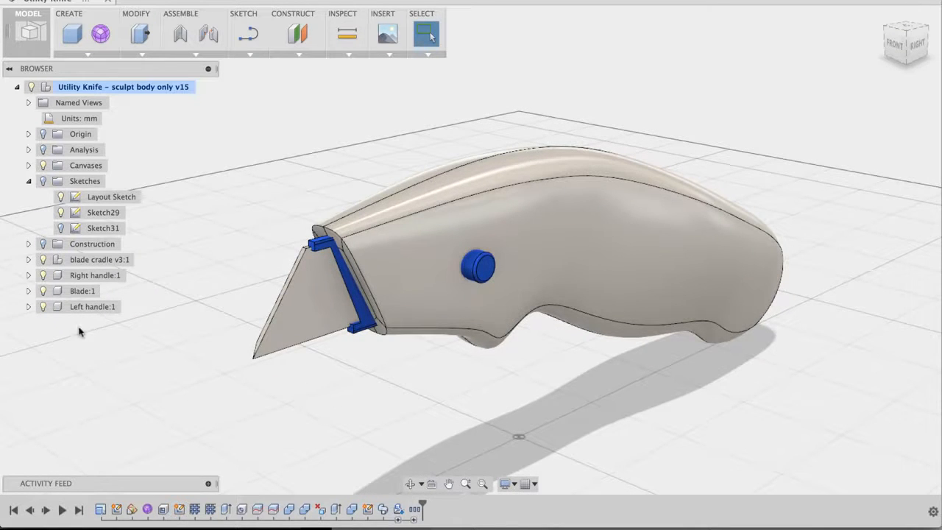
middle_click_drag(448, 420, 635, 367, "shift")
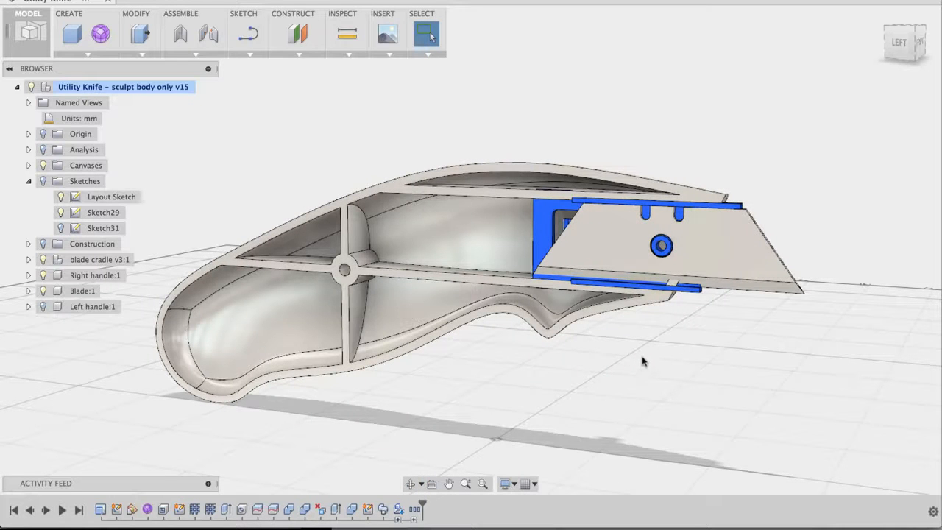
middle_click_drag(750, 361, 630, 370, "shift")
middle_click_drag(563, 414, 534, 409, "shift")
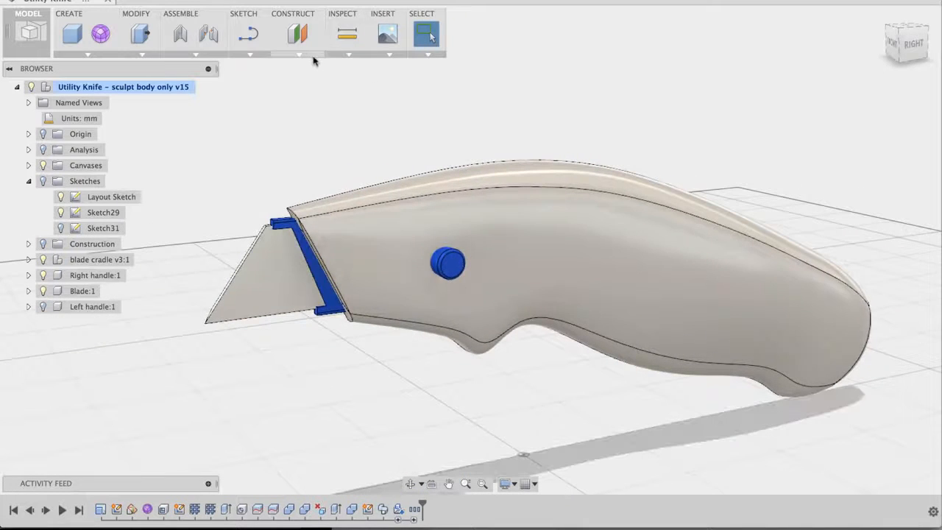
- Create a construction axis through the blade cradle's cylindrical button and show the construction geometry
left_click(308, 57)
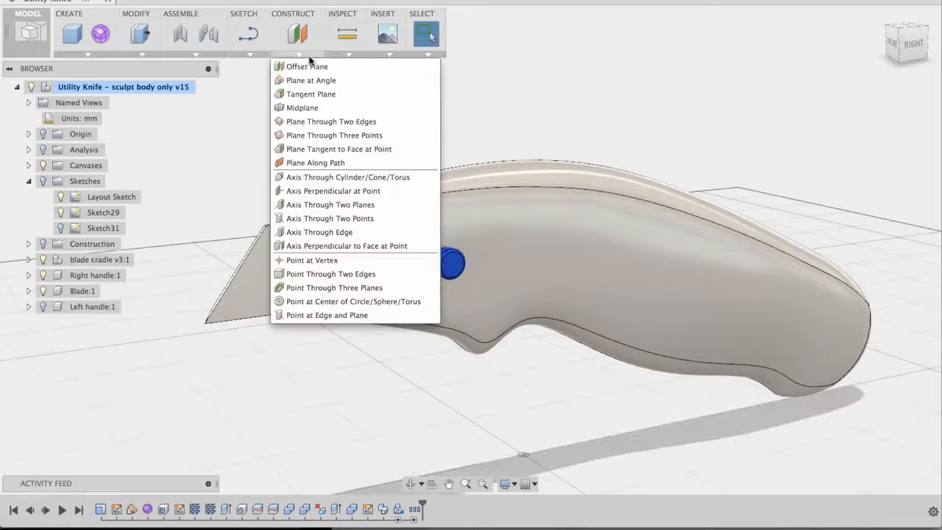
left_click(322, 177)
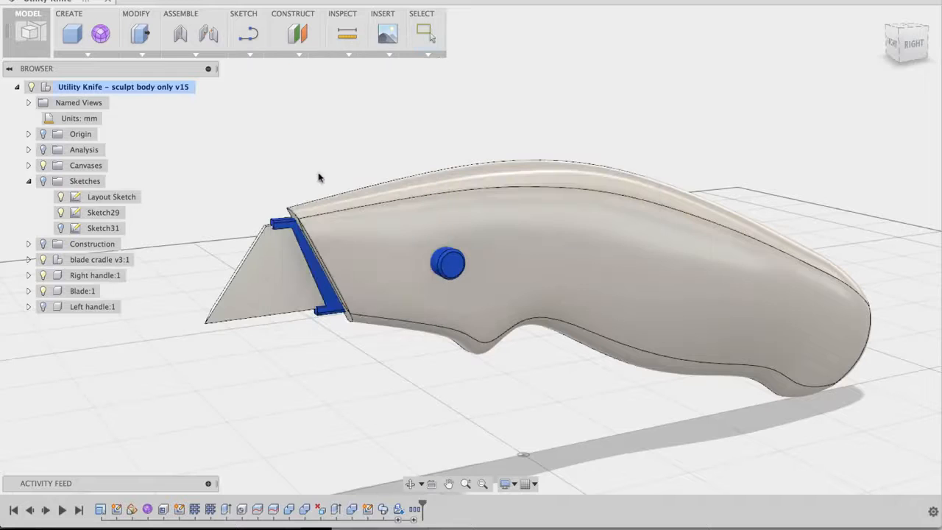
left_click(450, 263)
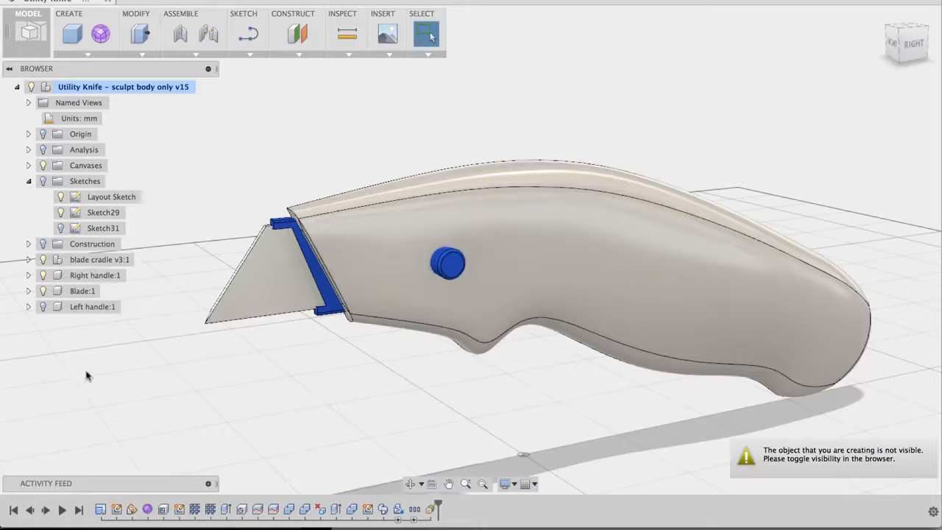
left_click(43, 244)
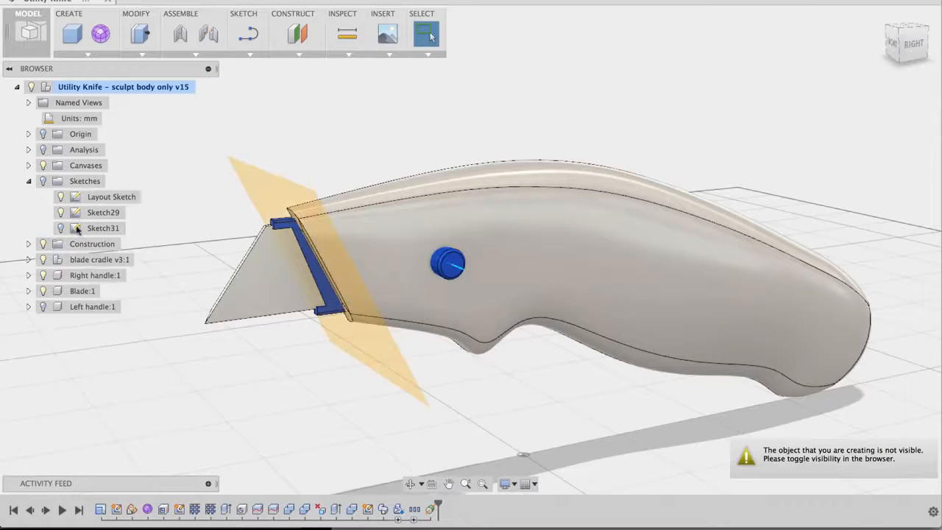
middle_click_drag(454, 116, 465, 136, "shift")
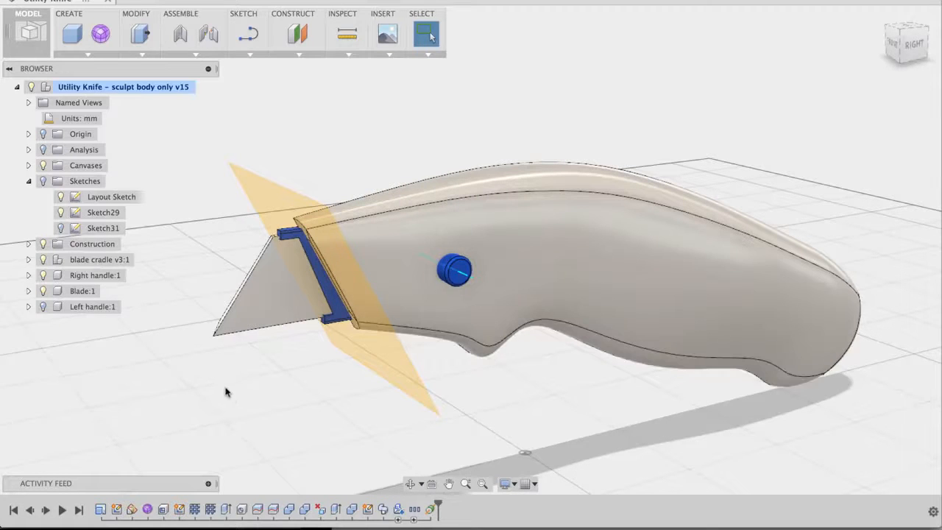
- Add a Rigid as-built joint between the blade and the blade cradle
middle_click_drag(249, 407, 259, 412, "shift")
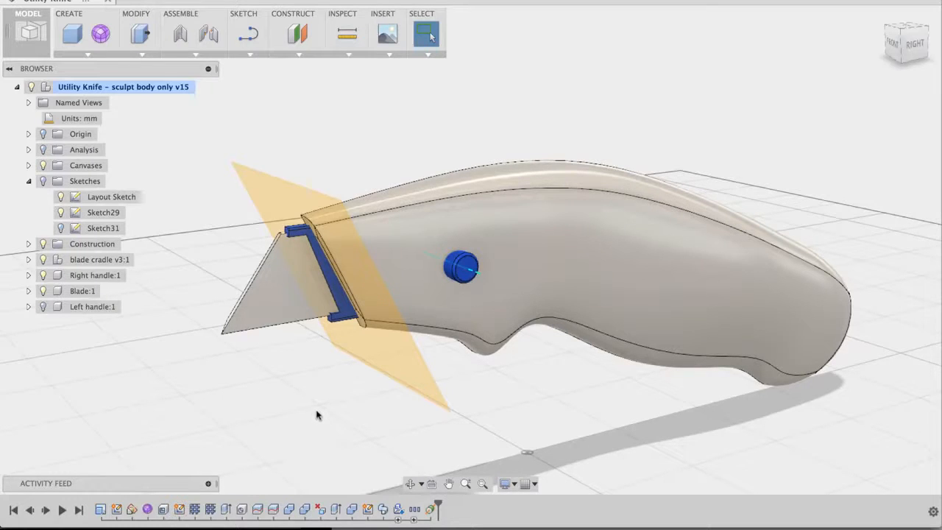
left_click(179, 38)
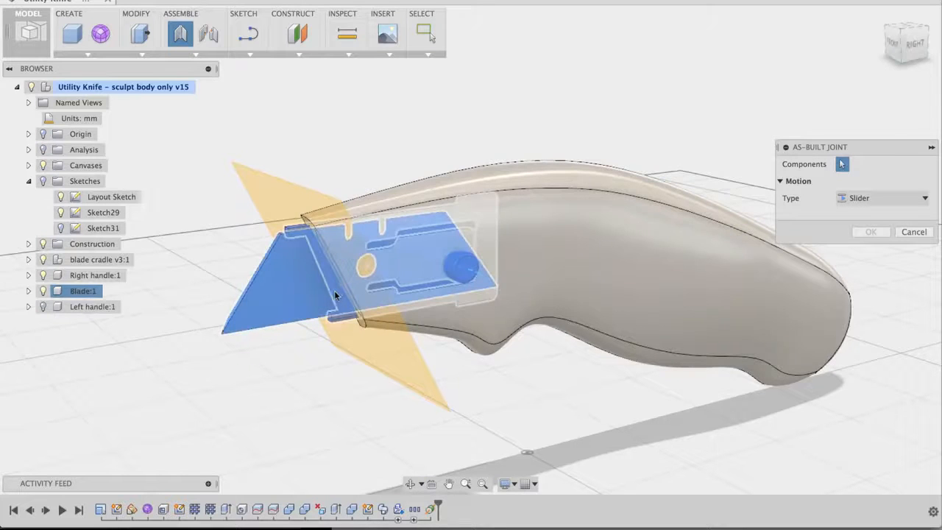
left_click(334, 290)
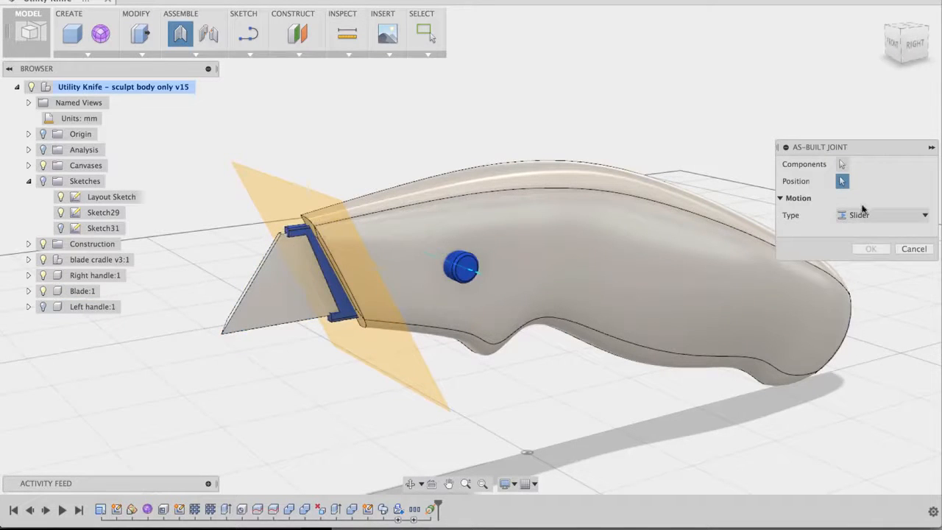
left_click(883, 215)
left_click(868, 234)
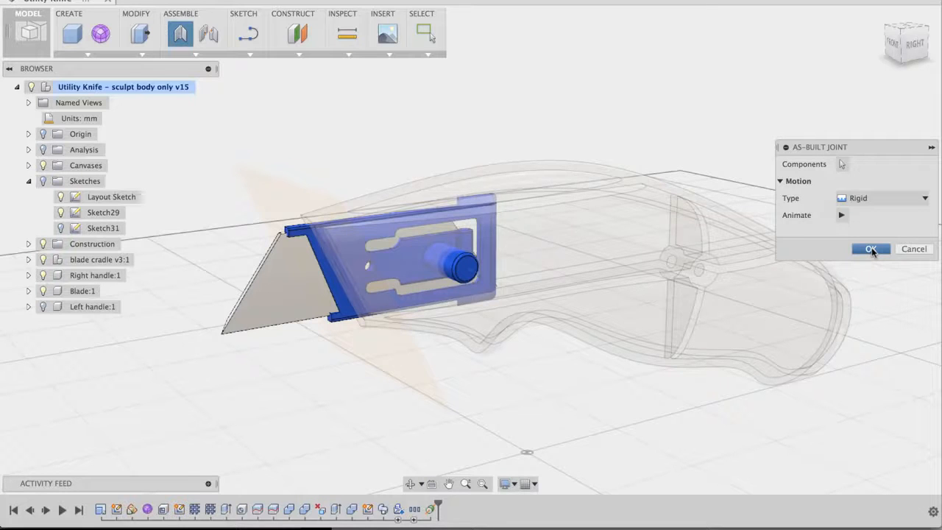
left_click(870, 250)
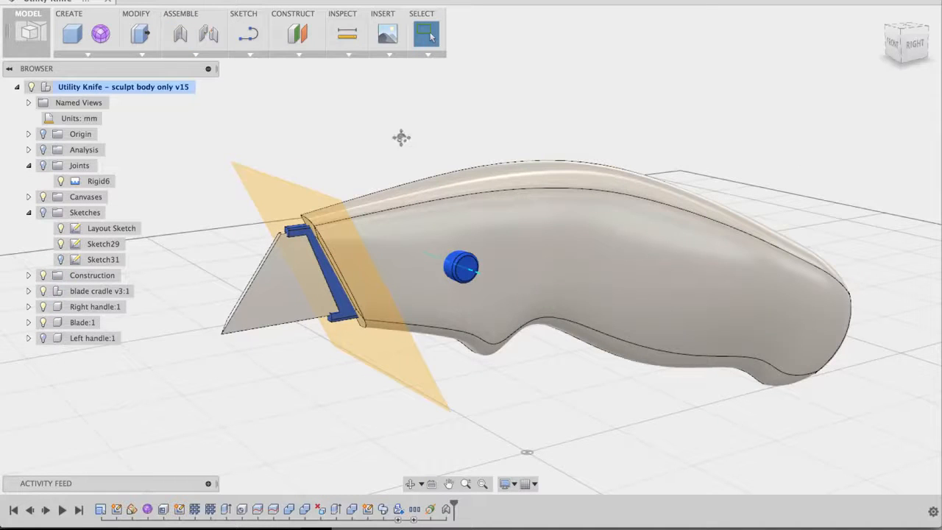
- Add a Slider as-built joint between the blade cradle and the right handle, positioned on the handle's lower rail and sliding along the Z Axis
left_click(179, 35)
middle_click_drag(370, 131, 584, 93, "shift")
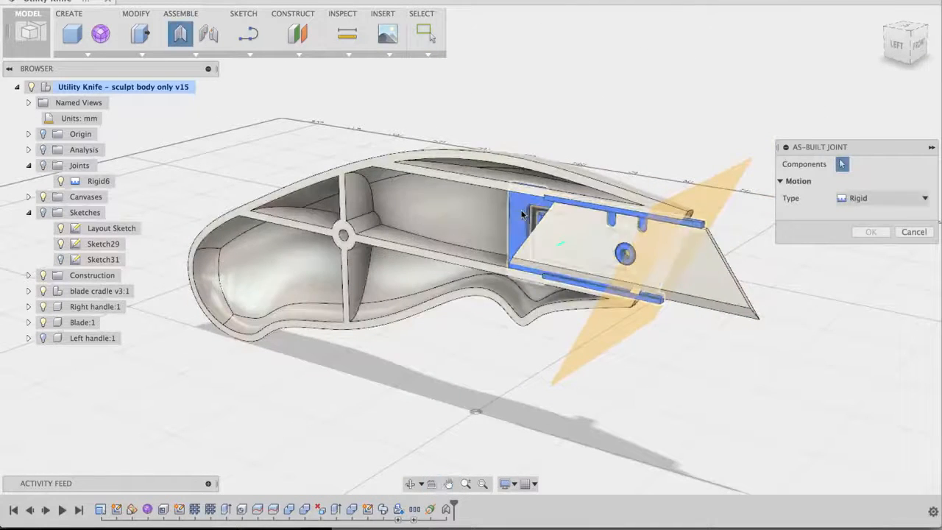
left_click(522, 213)
left_click(456, 213)
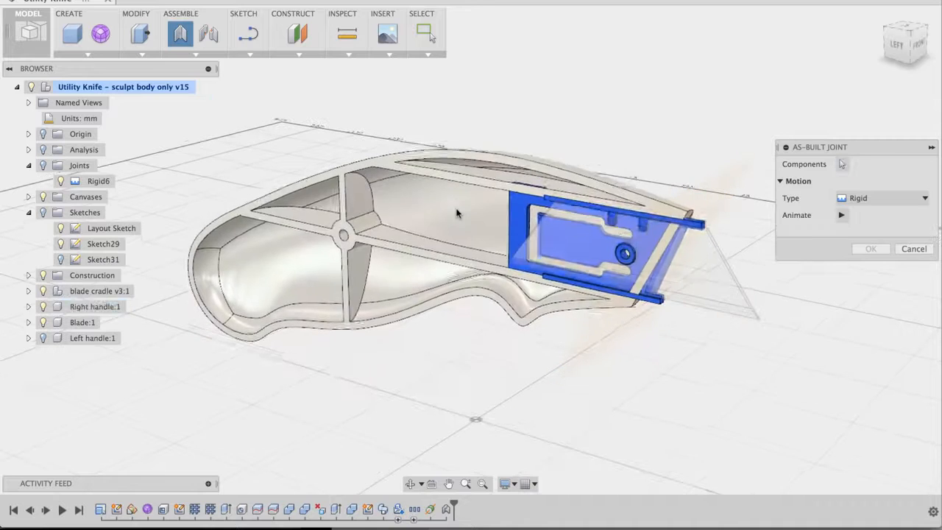
left_click(841, 197)
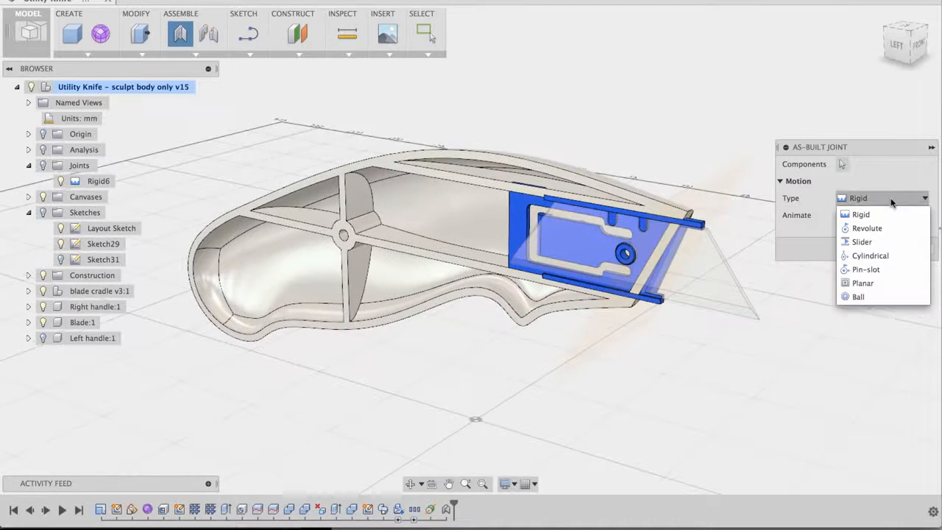
left_click(878, 243)
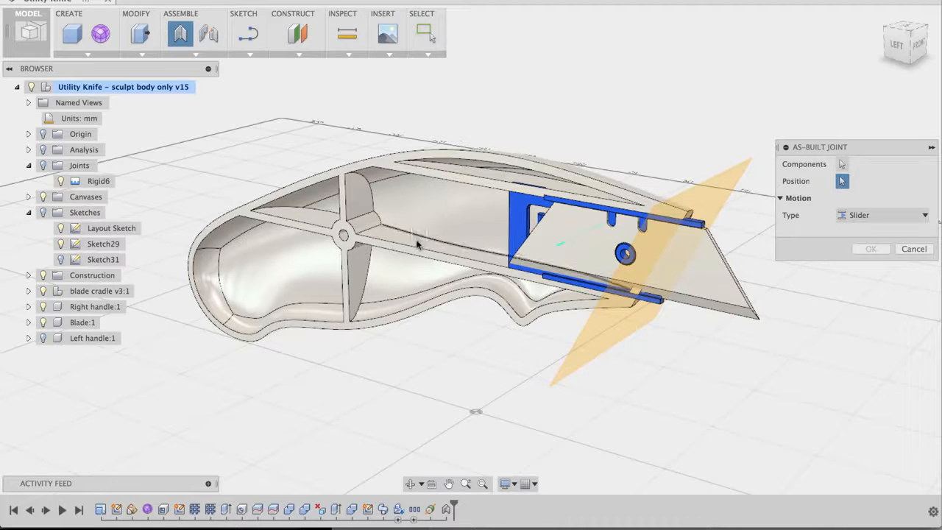
left_click(482, 263)
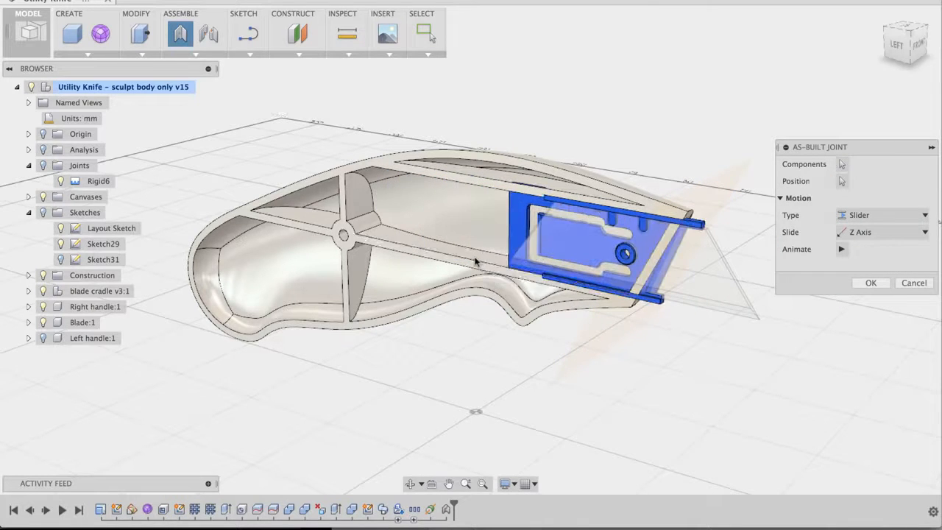
left_click(870, 283)
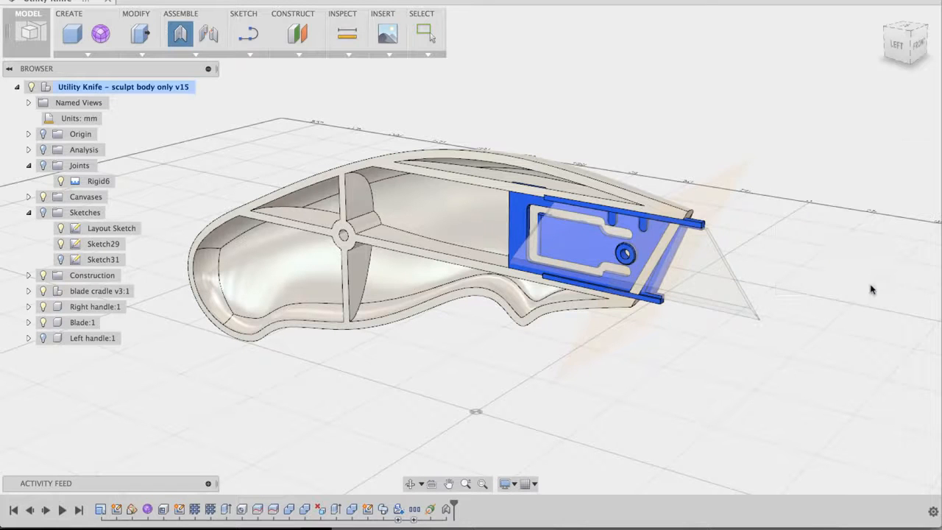
- Ground the Right handle component so that it stays fixed in place
middle_click_drag(657, 100, 633, 97)
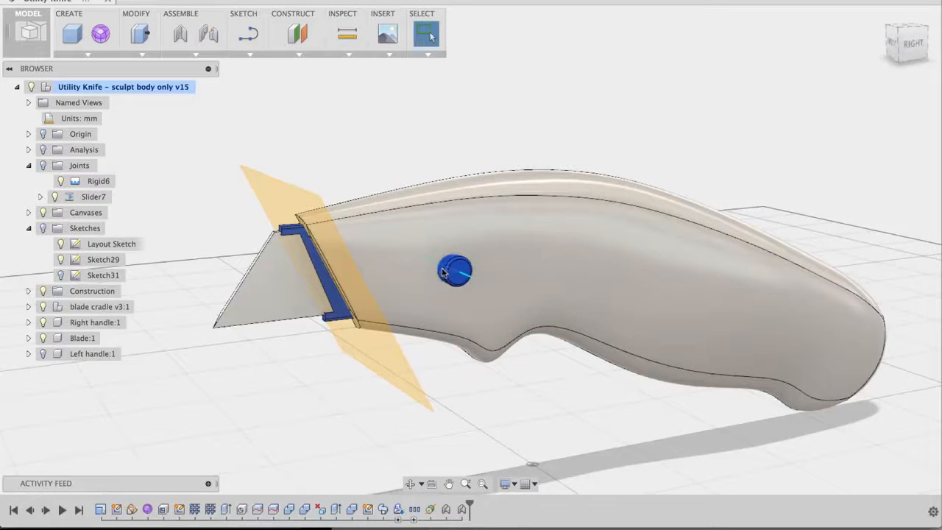
middle_click_drag(410, 134, 421, 144, "shift")
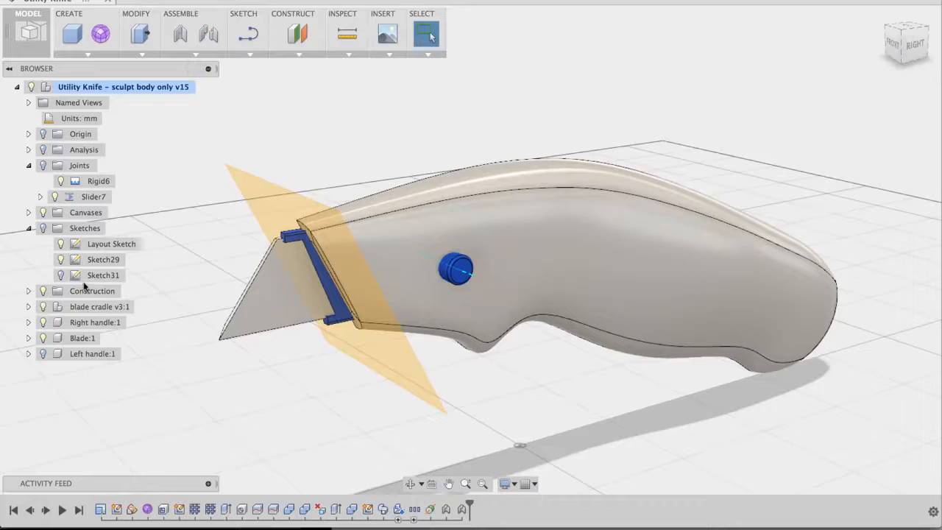
left_click(85, 324)
right_click(85, 325)
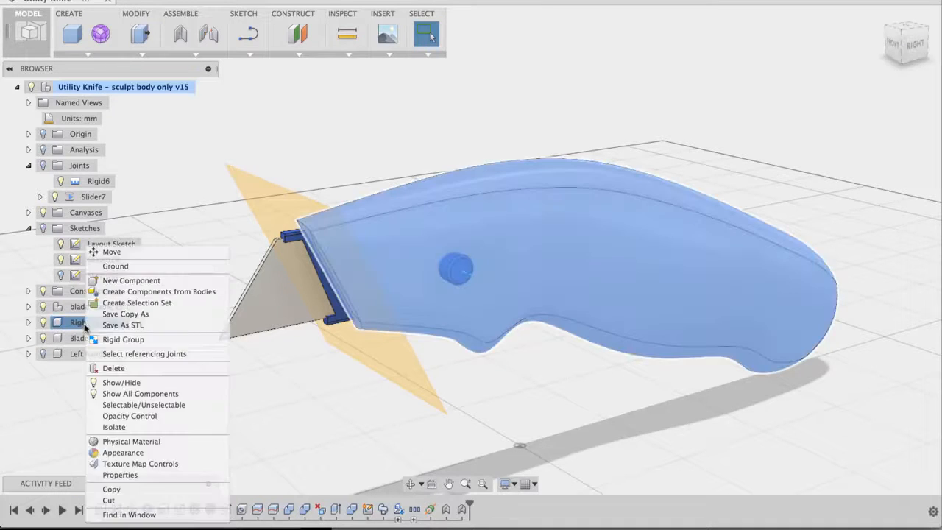
left_click(127, 266)
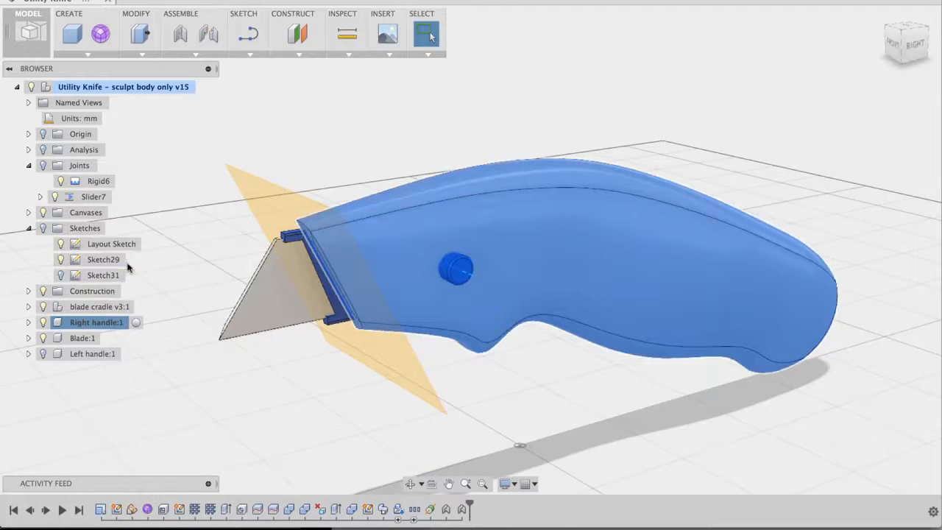
left_click(380, 143)
mouse_move(380, 142)
middle_mouse_down()
mouse_move(390, 141)
mouse_move(376, 139)
middle_mouse_up()
middle_click_drag(434, 142, 412, 248, "shift")
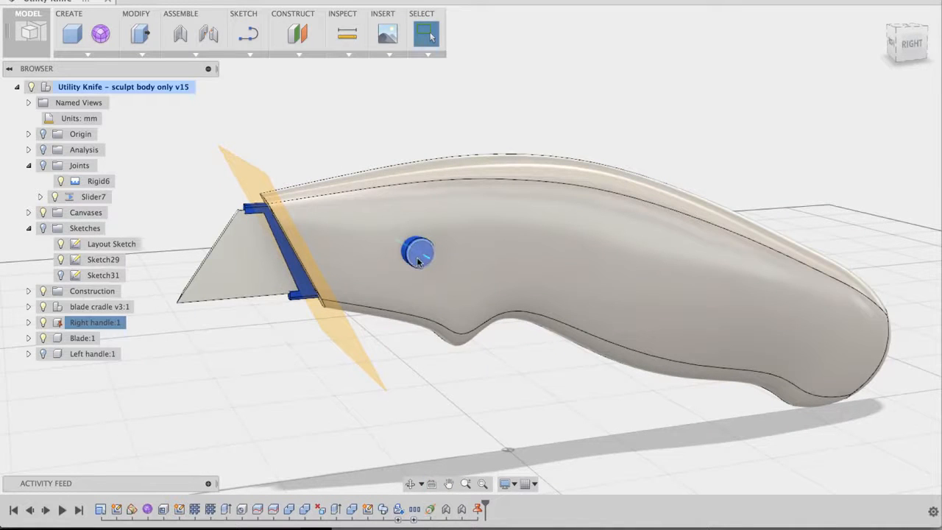
- Slide the blade cradle back along its joint until the blade is fully retracted inside the handle
left_click_drag(417, 261, 445, 253)
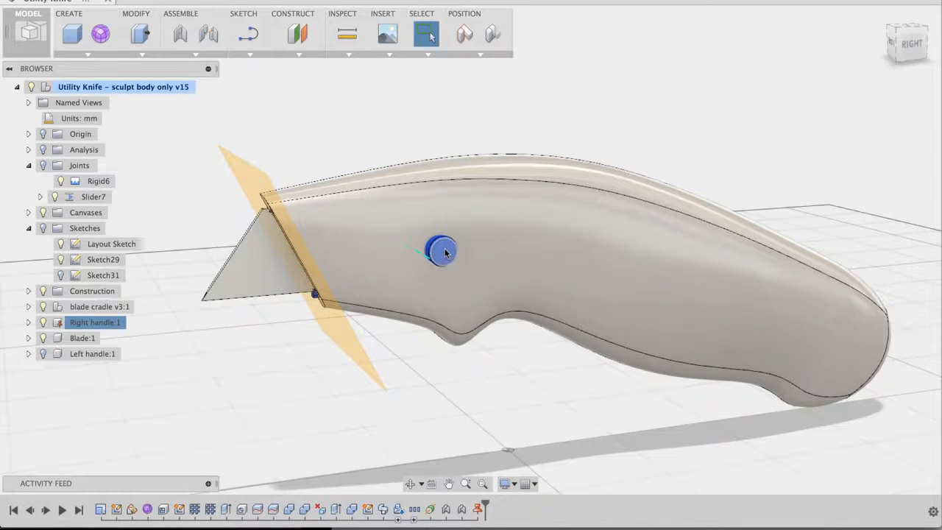
middle_click_drag(257, 378, 509, 407, "shift")
left_click_drag(567, 228, 418, 223)
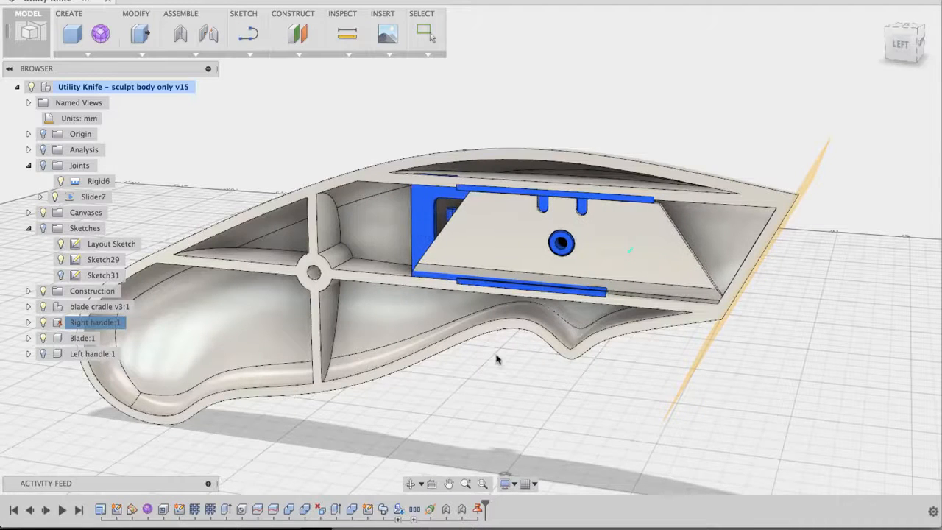
scroll(508, 379, "down", 2)
middle_click_drag(508, 379, 586, 383, "shift")
middle_click_drag(746, 380, 633, 382, "shift")
middle_click_drag(415, 416, 503, 414, "shift")
key("Escape")
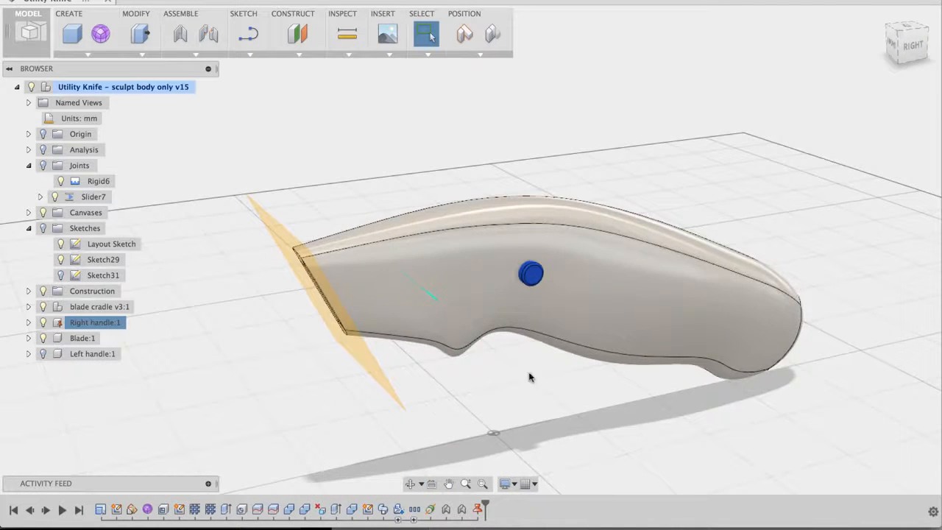
- Capture the retracted position of the blade cradle
middle_click_drag(527, 378, 524, 386, "shift")
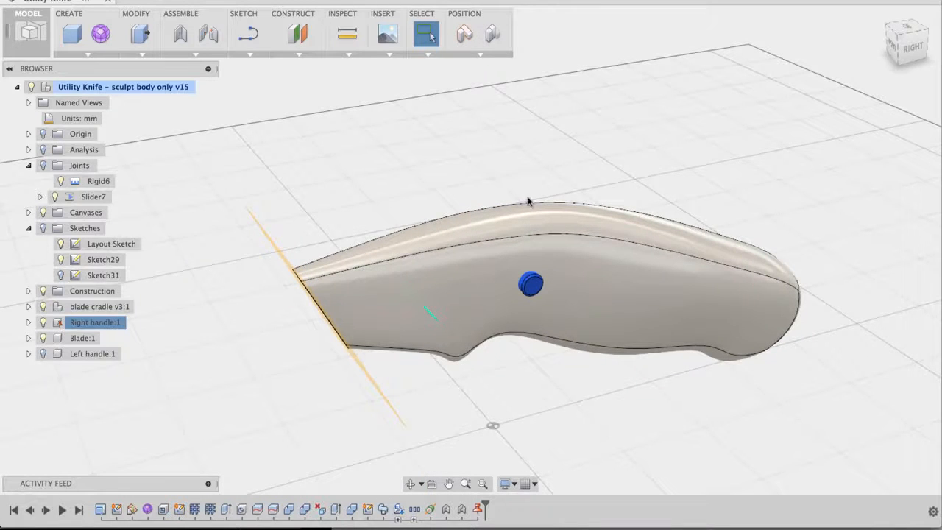
left_click(465, 37)
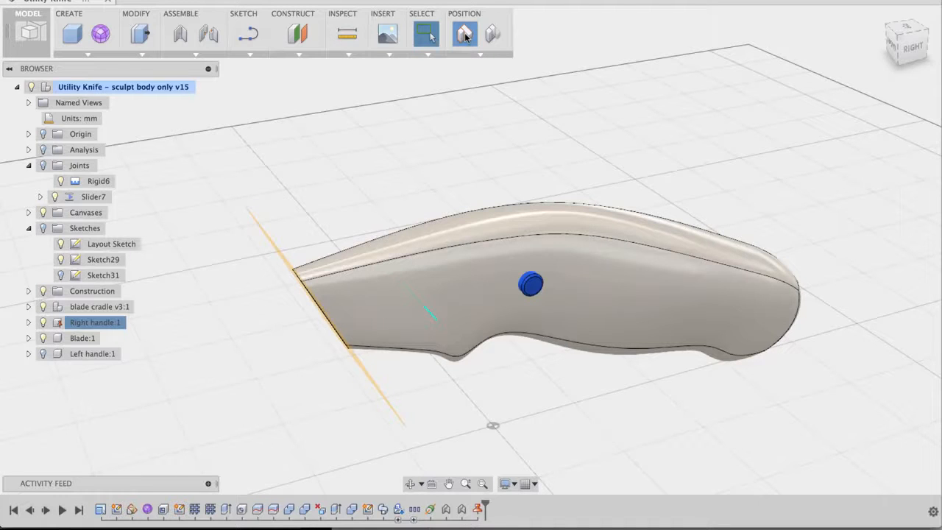
mouse_move(551, 143)
middle_mouse_down("shift")
mouse_move(555, 160)
mouse_move(566, 160)
mouse_move(591, 149)
mouse_move(579, 142)
middle_mouse_up("shift")
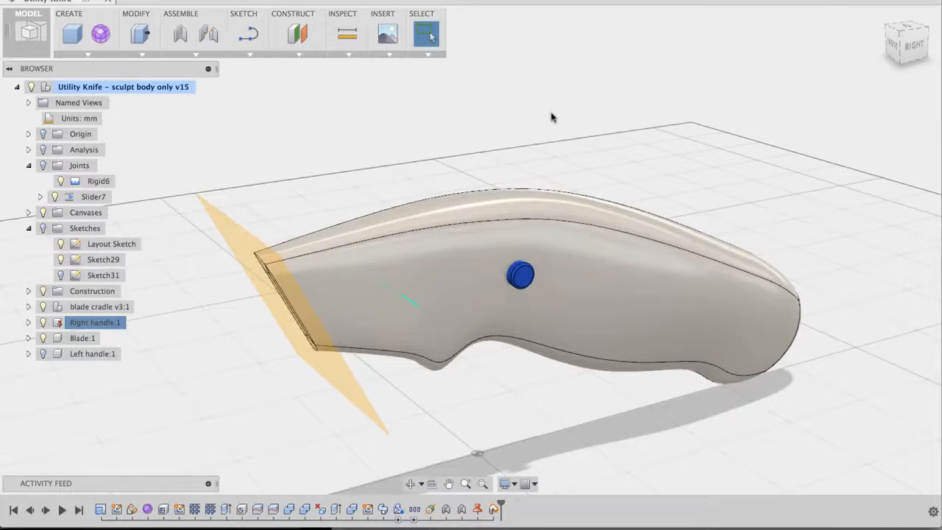
- Create a construction axis through the cylindrical button of the blade cradle in its retracted position
left_click(296, 55)
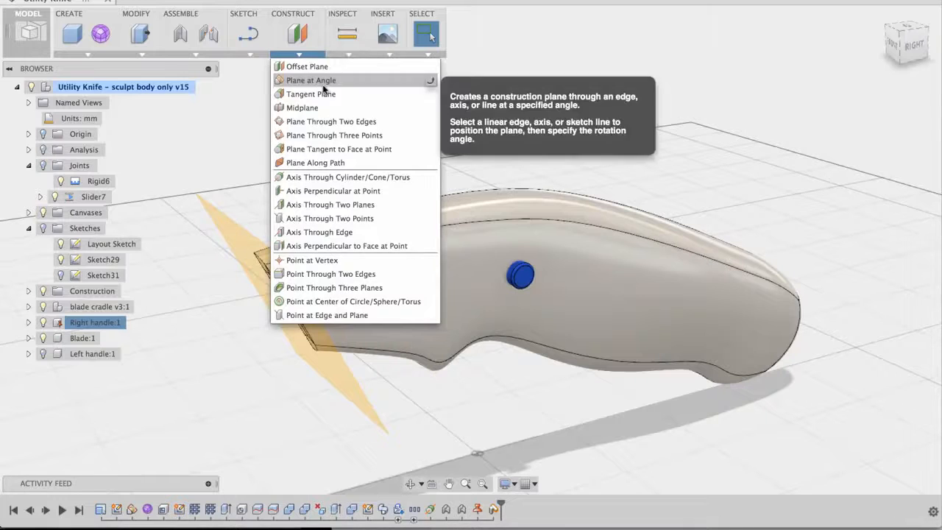
left_click(339, 177)
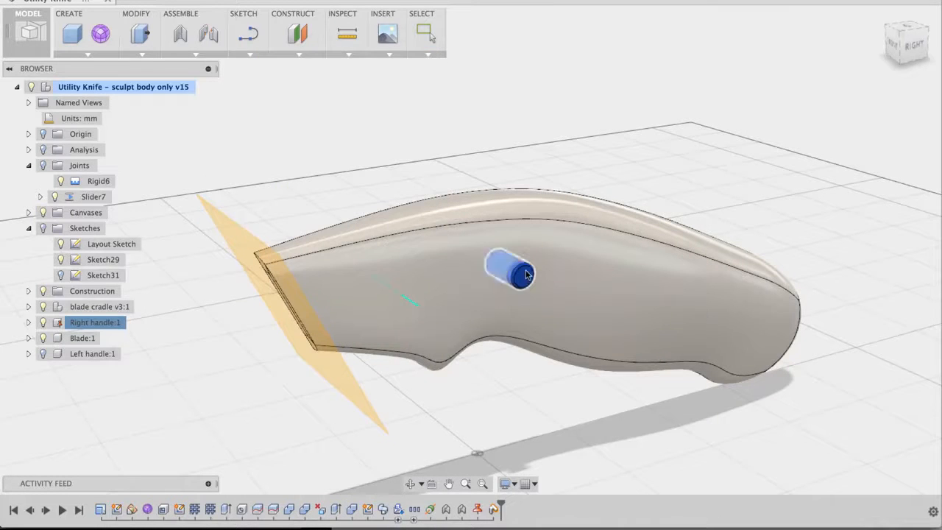
left_click(521, 278)
middle_click_drag(589, 115, 561, 116, "shift")
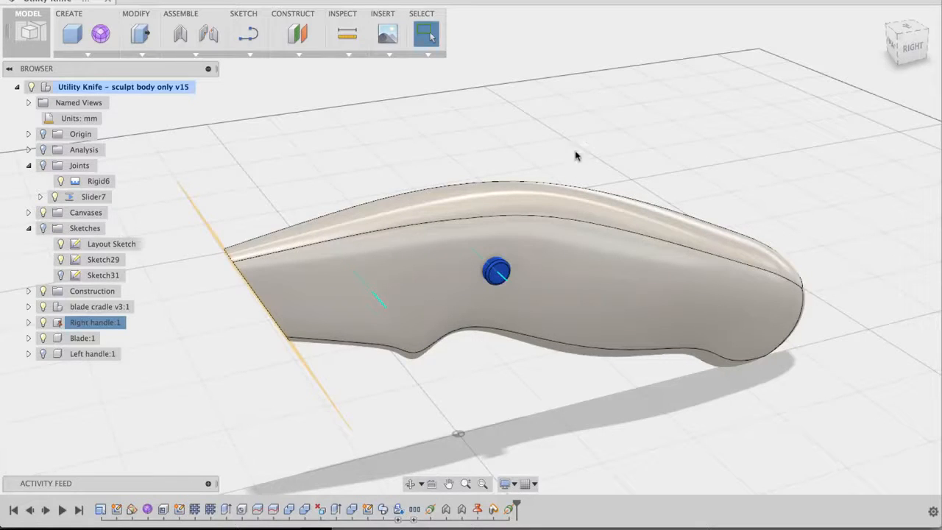
mouse_move(573, 124)
middle_mouse_down()
mouse_move(572, 111)
mouse_move(542, 127)
mouse_move(570, 166)
mouse_move(578, 135)
middle_mouse_up()
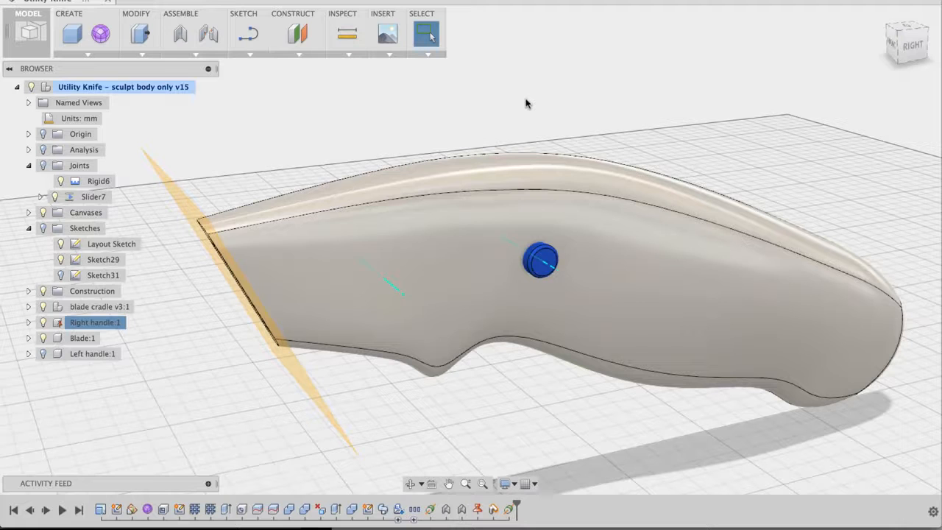
middle_click_drag(526, 95, 523, 105)
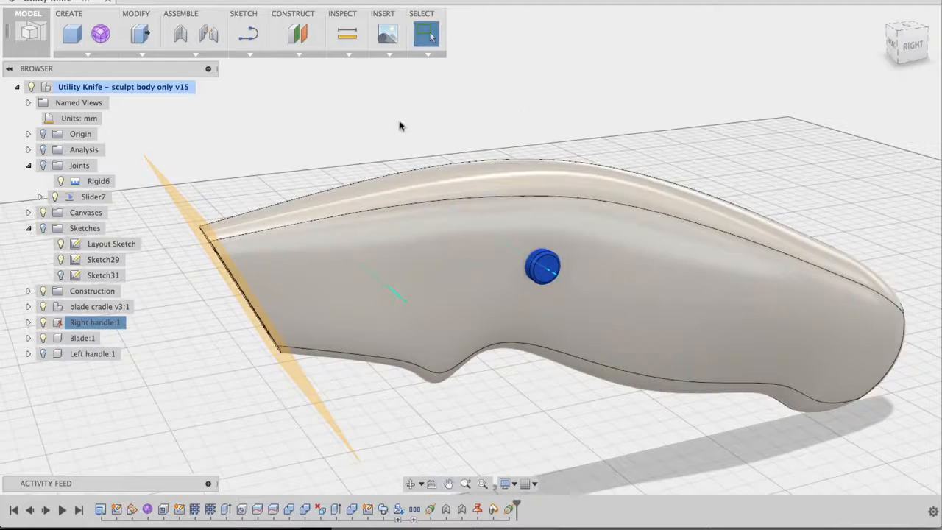
middle_click_drag(360, 123, 364, 103, "shift")
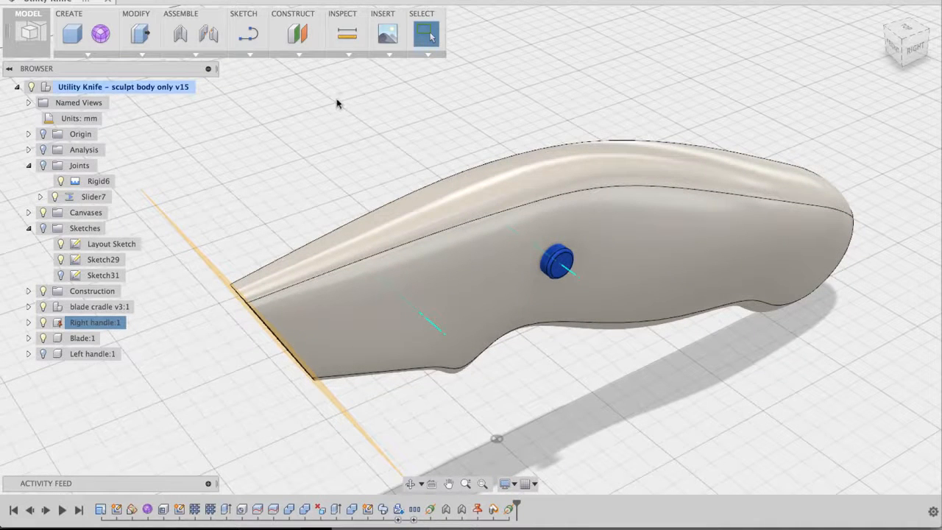
- Start a sketch projection on the vertical origin plane parallel to the blade's side face
left_click(252, 54)
mouse_move(257, 331)
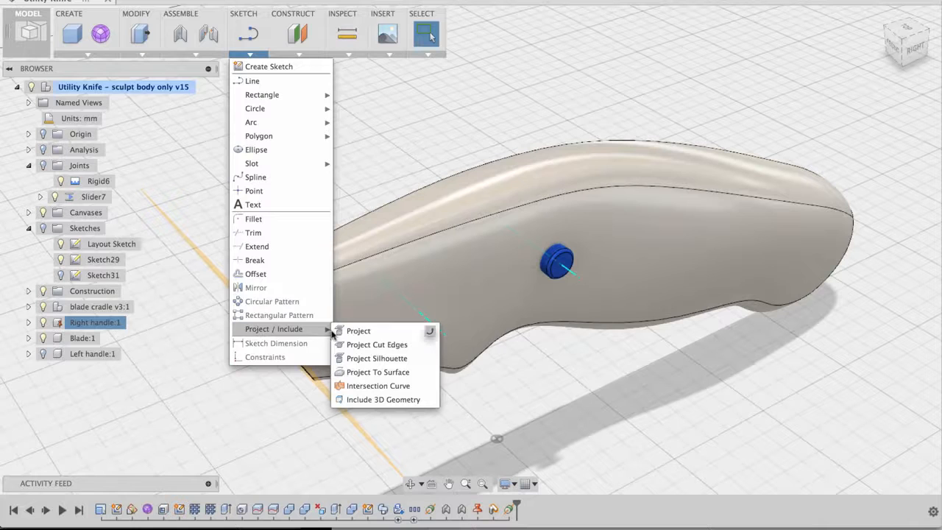
left_click(359, 331)
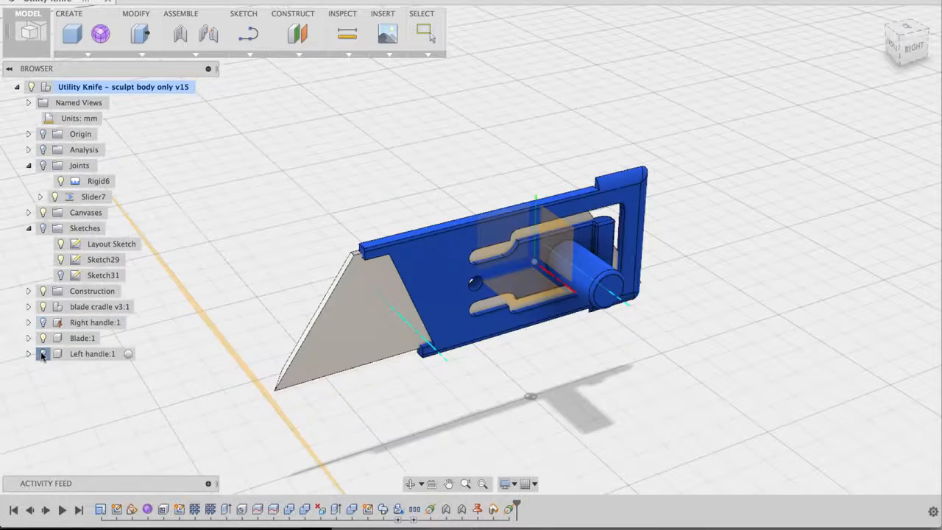
left_click(41, 354)
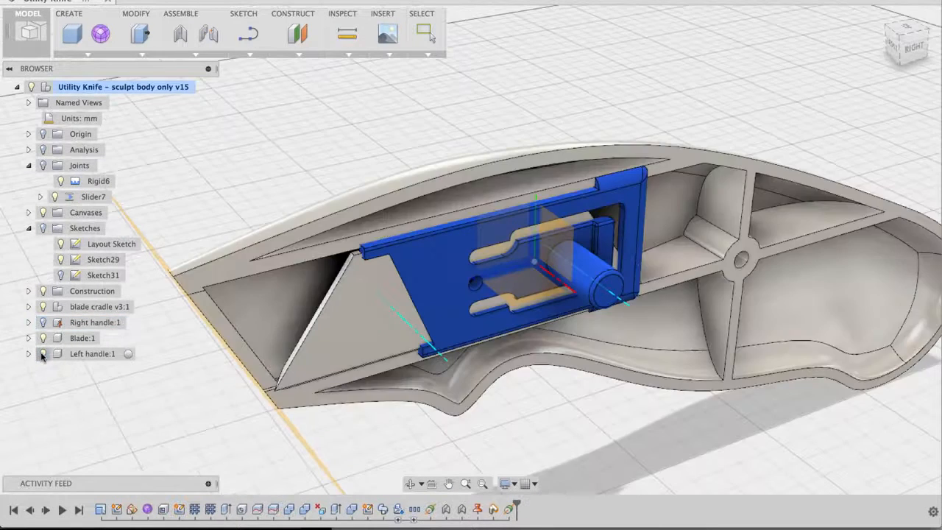
mouse_move(387, 157)
middle_mouse_down("shift")
mouse_move(388, 112)
mouse_move(392, 119)
middle_mouse_up("shift")
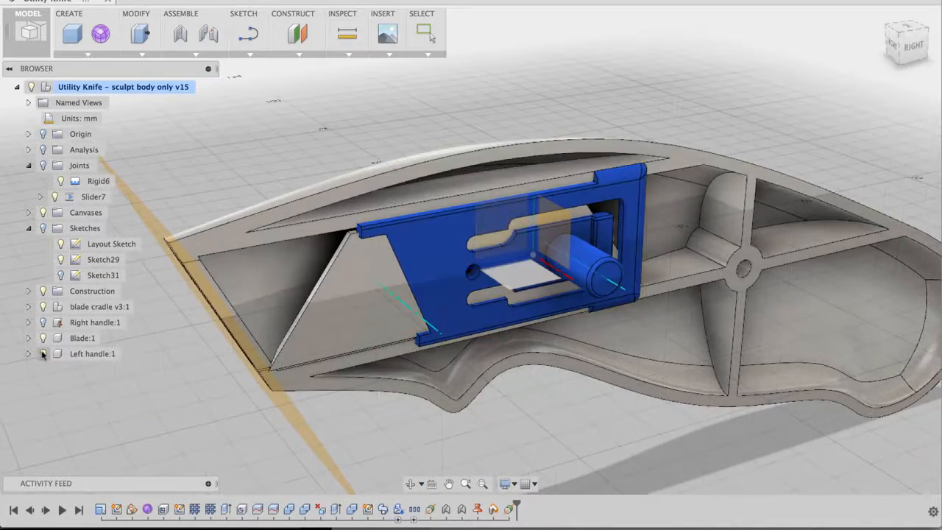
left_click(41, 354)
middle_click_drag(486, 166, 500, 212, "shift")
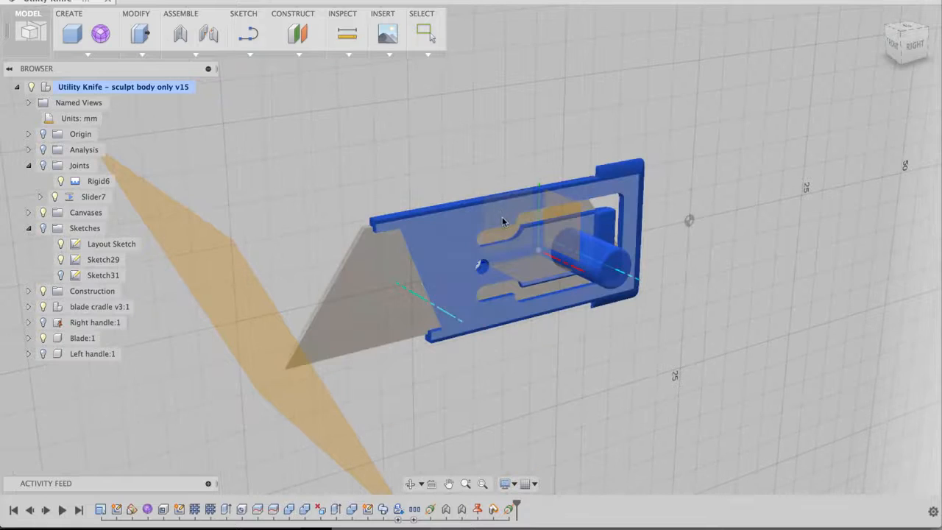
scroll(504, 221, "up", 6)
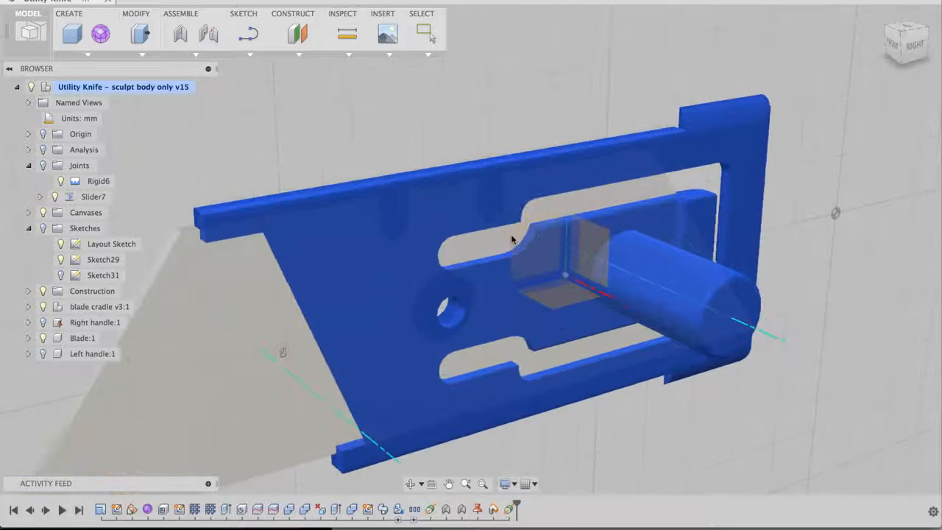
scroll(511, 217, "down", 8)
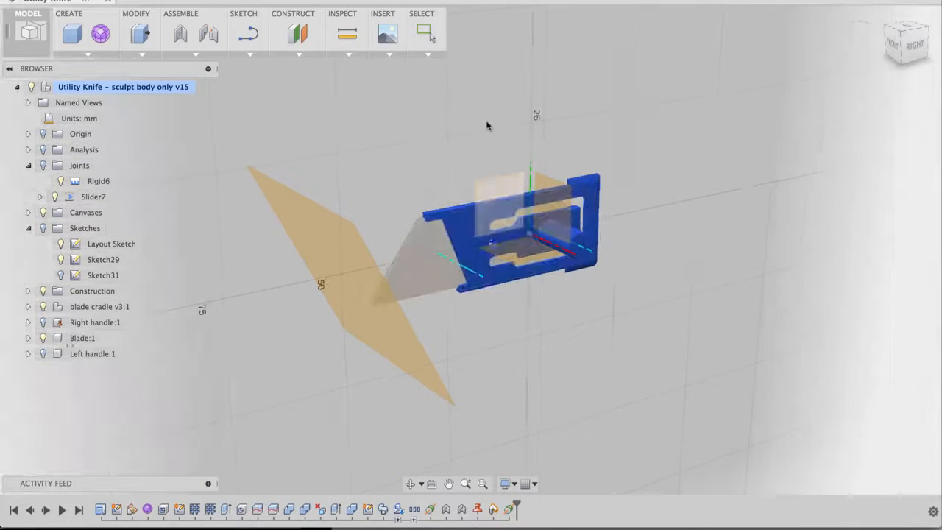
left_click(485, 188)
scroll(485, 183, "up", 3)
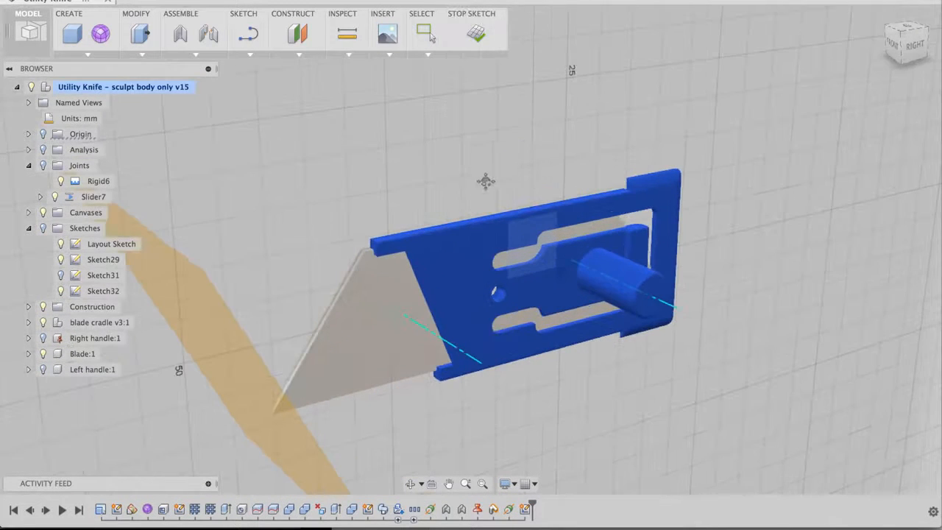
middle_click_drag(485, 182, 496, 154)
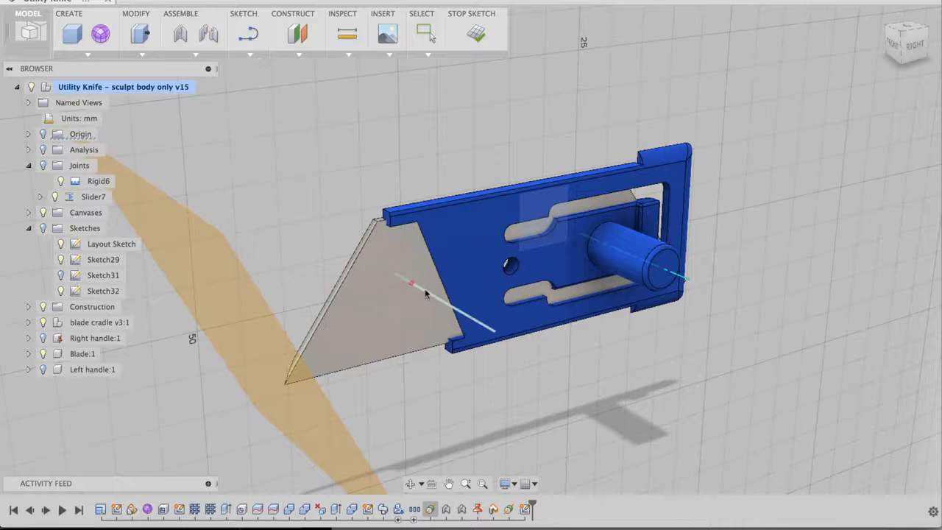
- Try to project the construction axis at the button's extended position, and close the sketch
key("p")
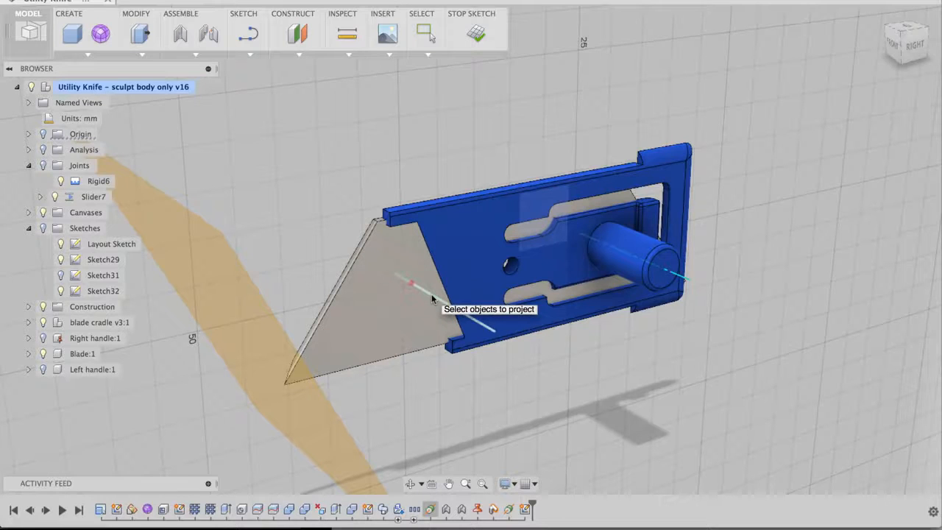
left_click(431, 294)
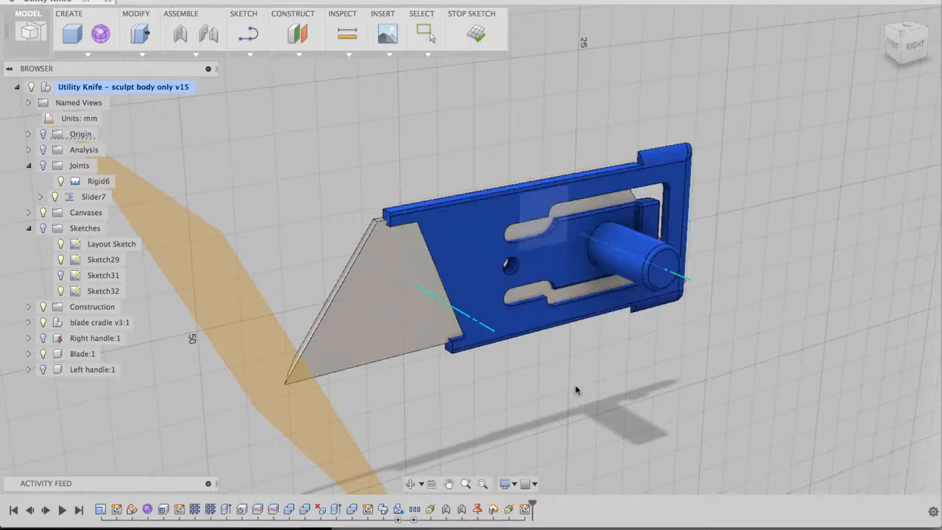
scroll(575, 387, "down", 3)
middle_click_drag(574, 391, 570, 382)
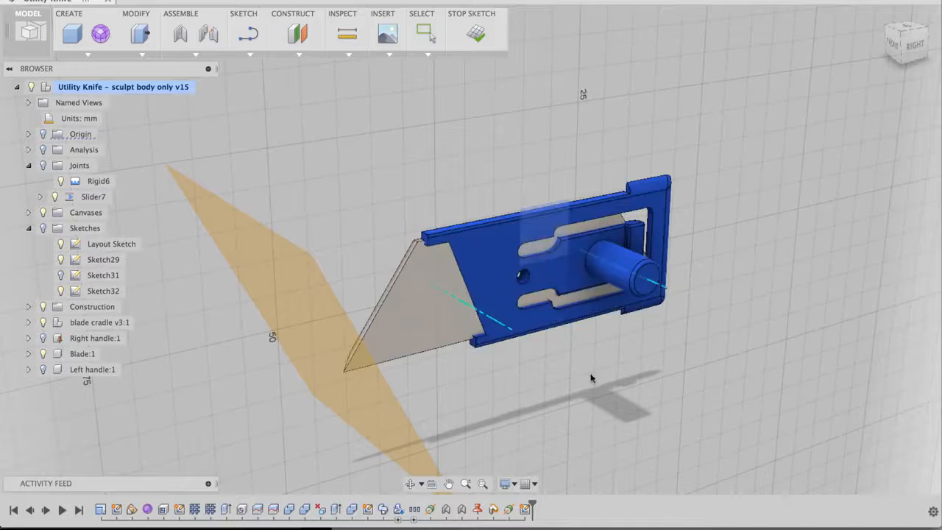
right_click_drag(565, 176, 404, 164)
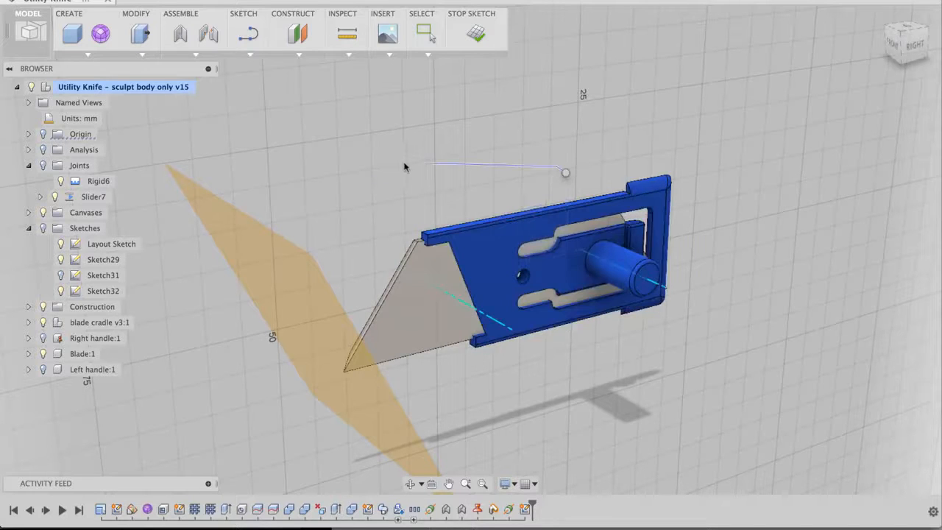
left_click(475, 34)
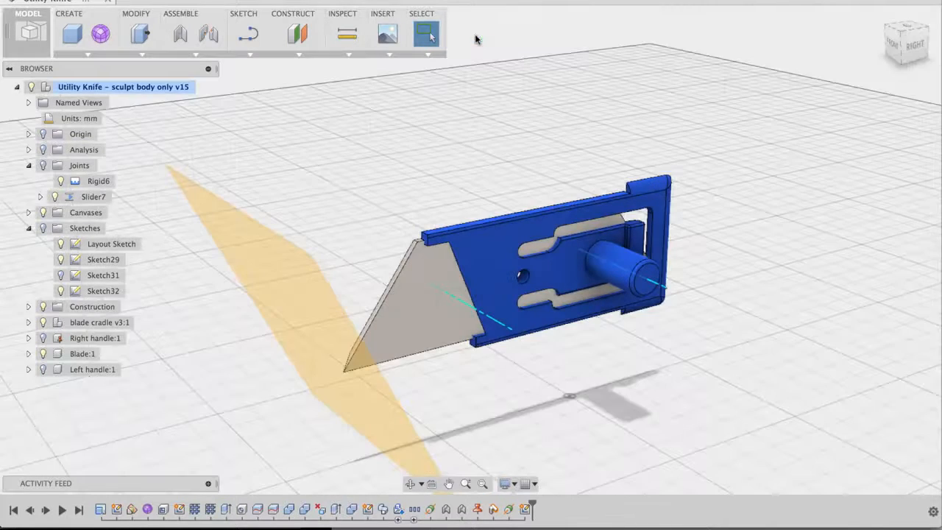
- Start another projection sketch on the same origin plane and project the button's extended and retracted axes into it
left_click(250, 55)
mouse_move(280, 328)
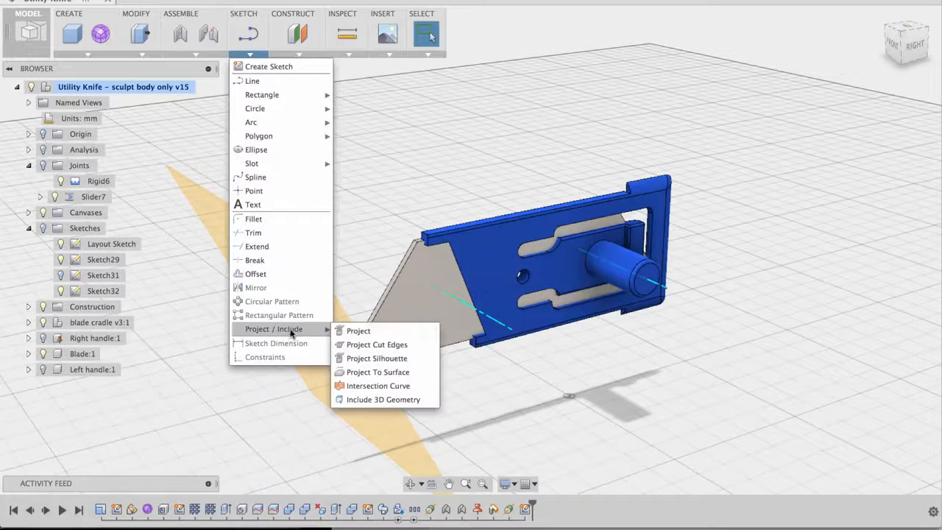
left_click(357, 331)
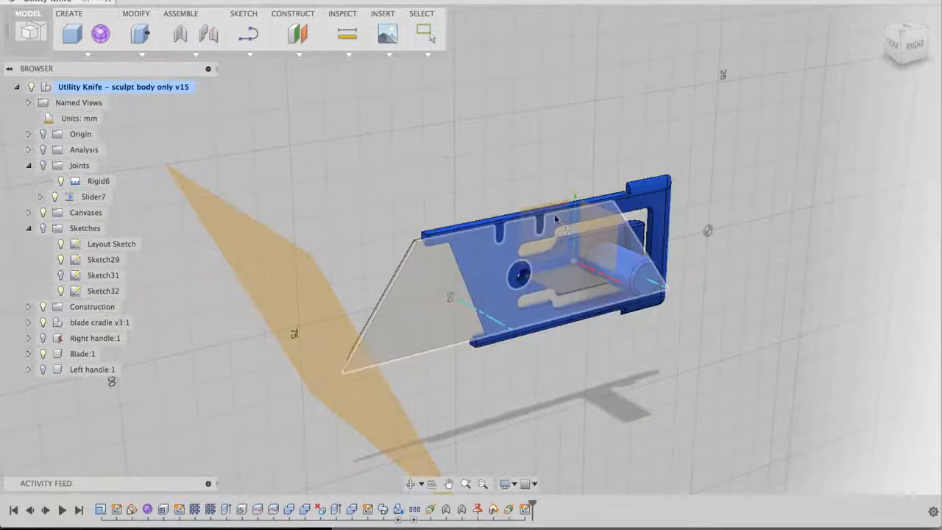
left_click(542, 212)
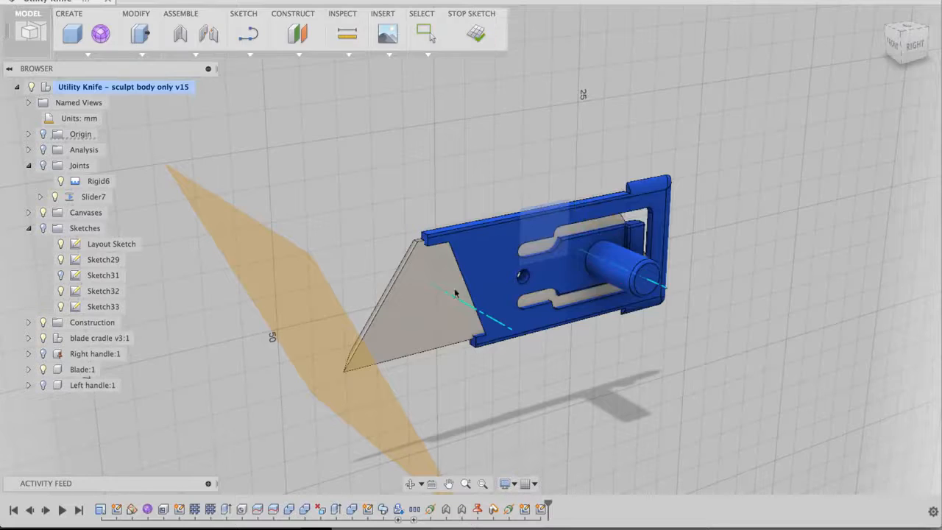
left_click(464, 303)
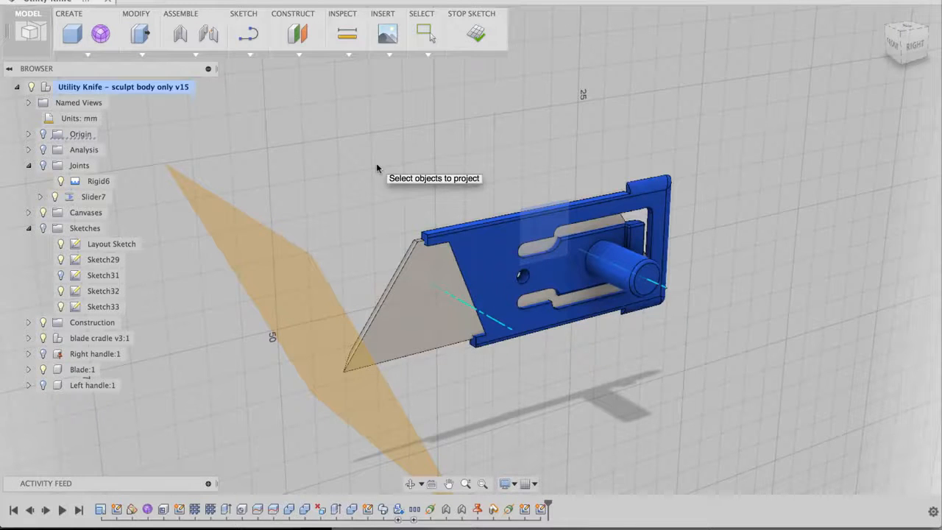
- Make the Sketches folder visible and look straight at the sketch from the right side
left_click(28, 322)
left_click(29, 323)
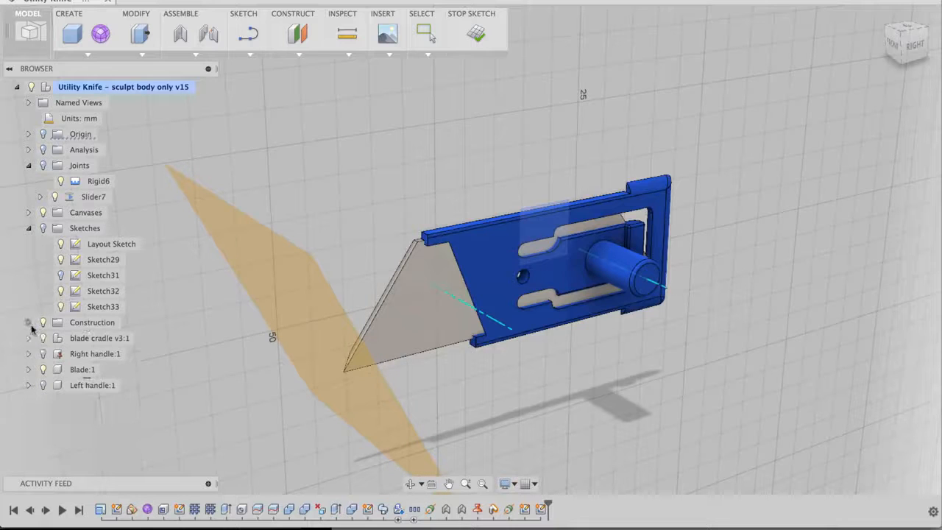
left_click(42, 228)
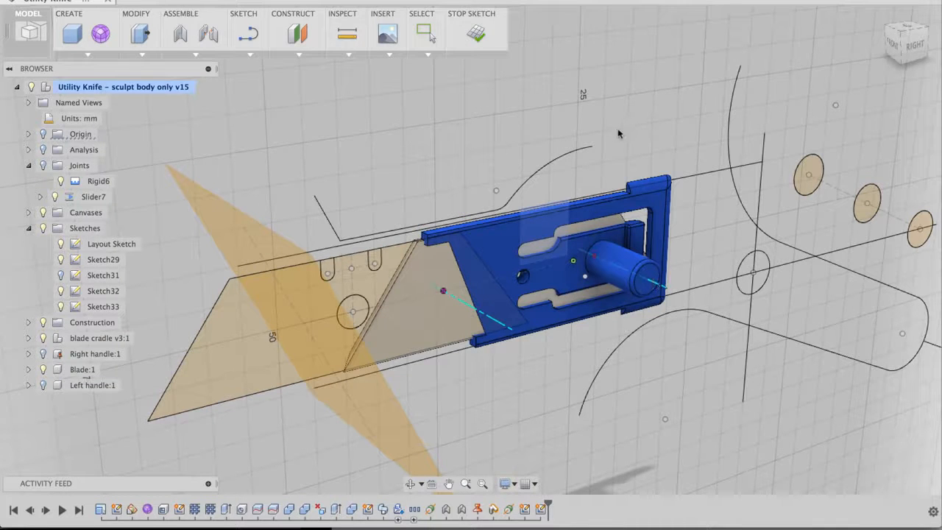
middle_click_drag(631, 117, 662, 117, "shift")
left_click(910, 44)
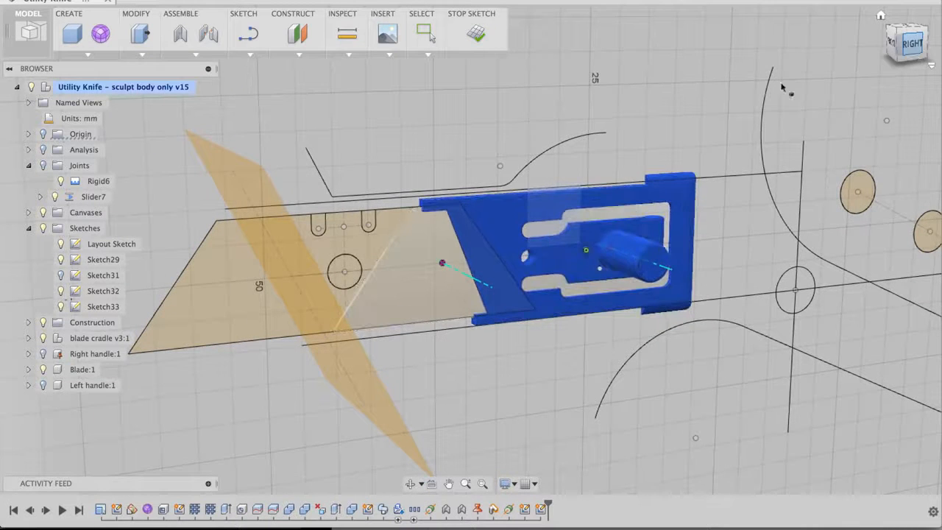
mouse_move(442, 120)
middle_mouse_down()
mouse_move(463, 168)
mouse_move(427, 111)
mouse_move(461, 112)
mouse_move(435, 99)
mouse_move(409, 101)
mouse_move(427, 101)
middle_mouse_up()
scroll(437, 243, "up", 1)
scroll(440, 150, "up", 3)
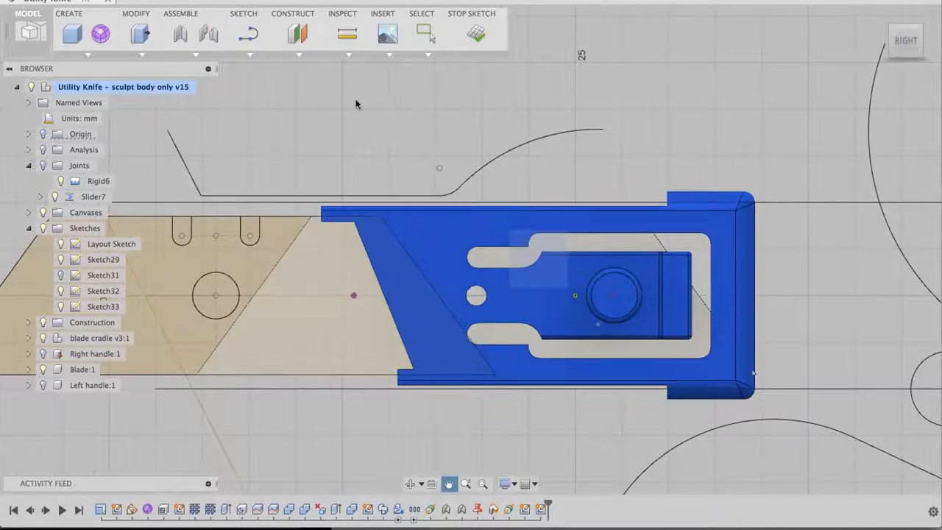
- Draw a 6.2 mm center-diameter circle on the projected point at the button's retracted position
left_click(243, 54)
mouse_move(312, 108)
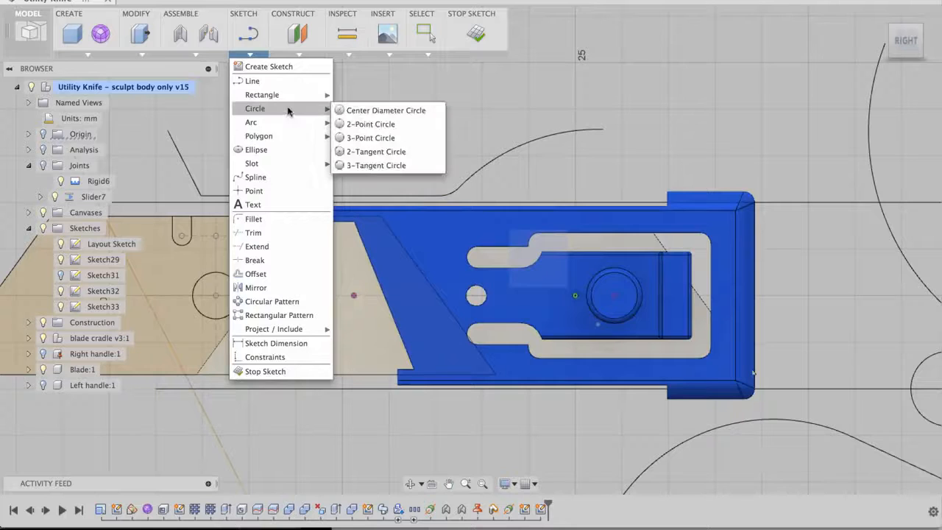
left_click(385, 112)
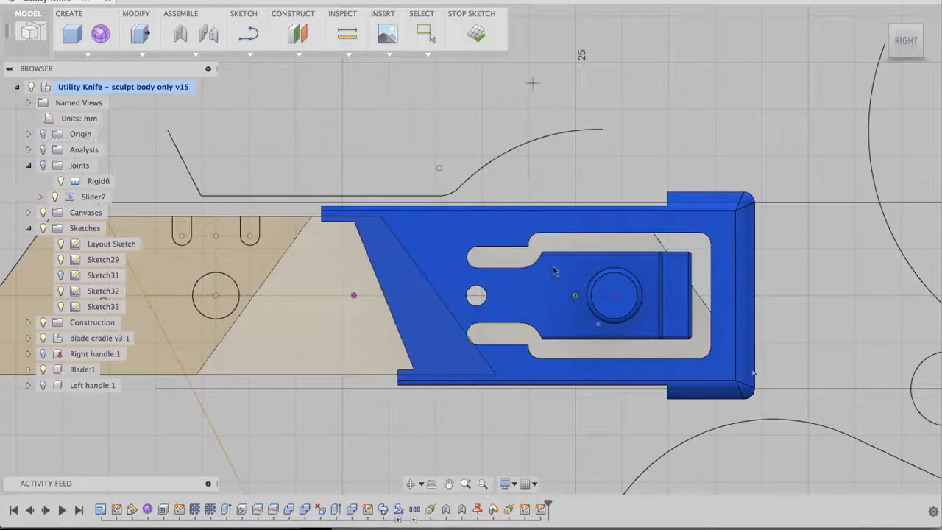
left_click(614, 296)
scroll(644, 299, "up", 2)
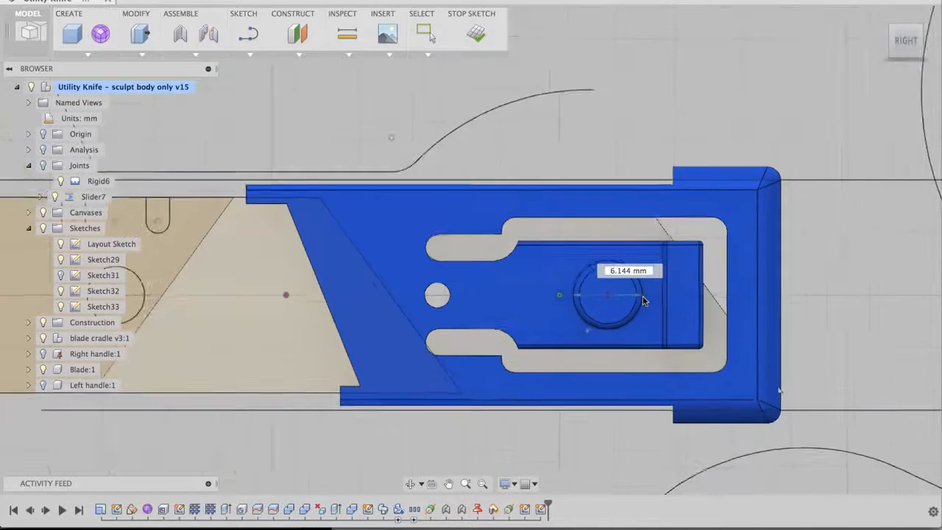
scroll(643, 300, "up", 2)
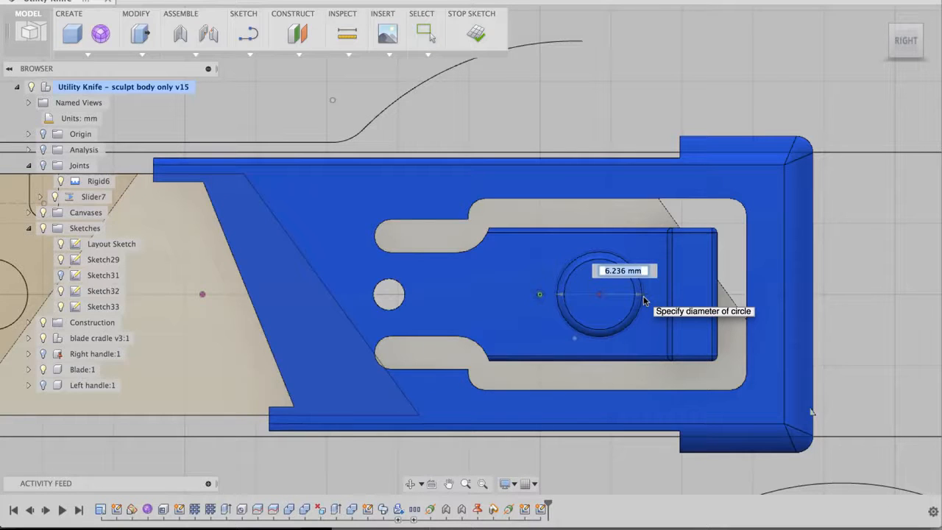
type("6.2")
key("Tab")
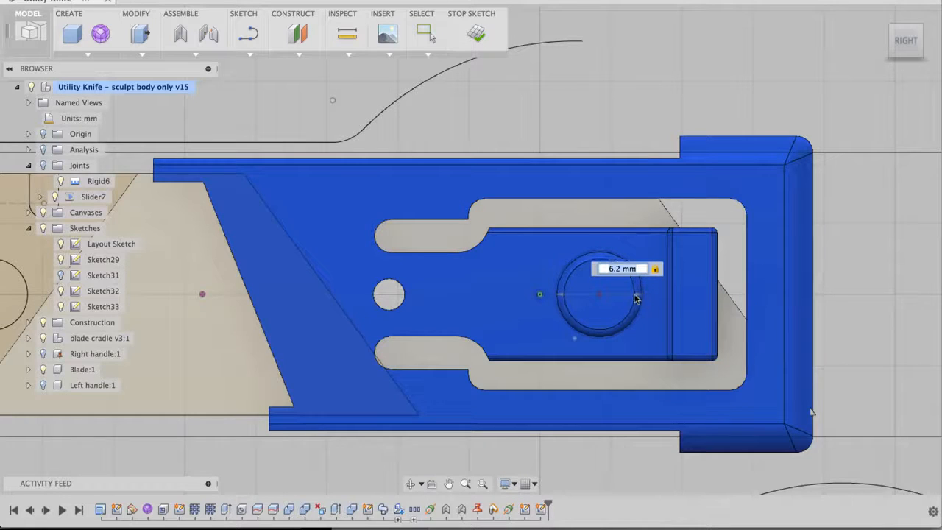
left_click(640, 298)
key("Escape")
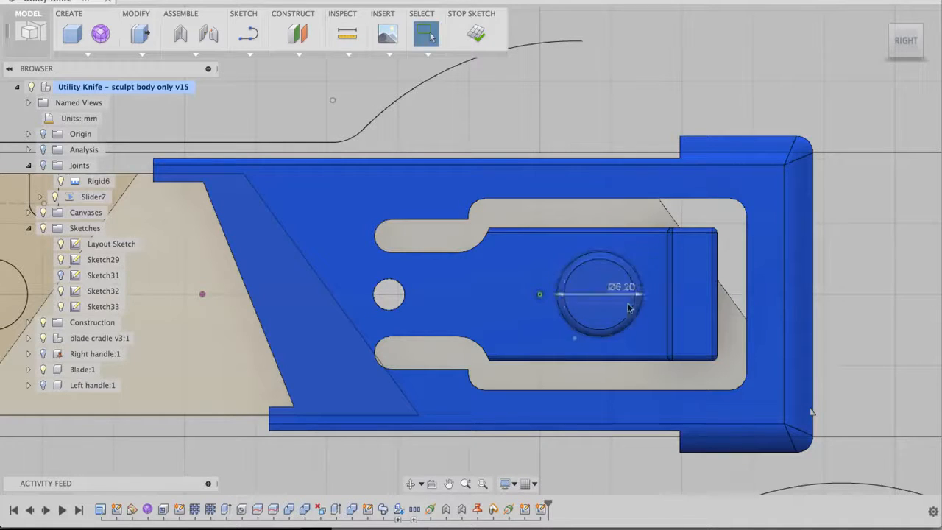
- Draw a second 6.2 mm center-diameter circle on the projected point at the button's extended position
right_click(264, 134)
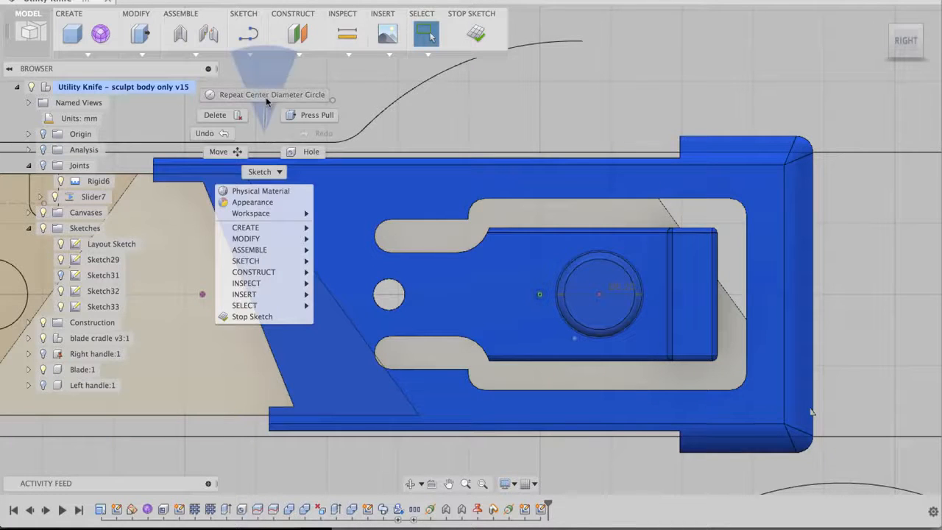
left_click(266, 95)
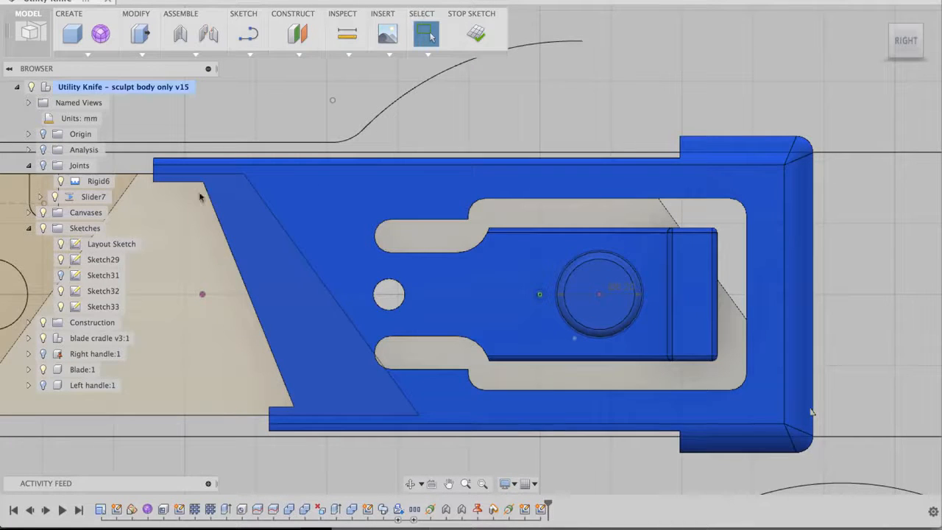
left_click(202, 294)
type("6.")
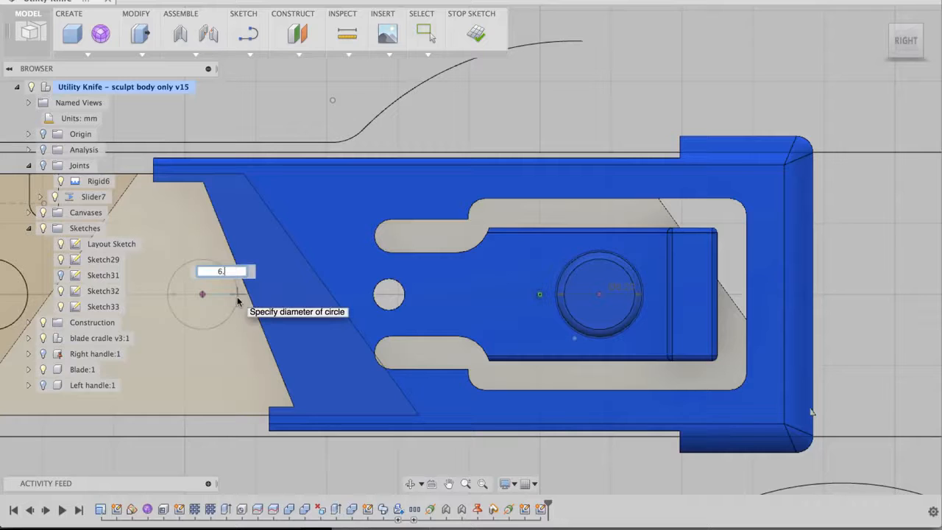
type("2")
key("Return")
key("Escape")
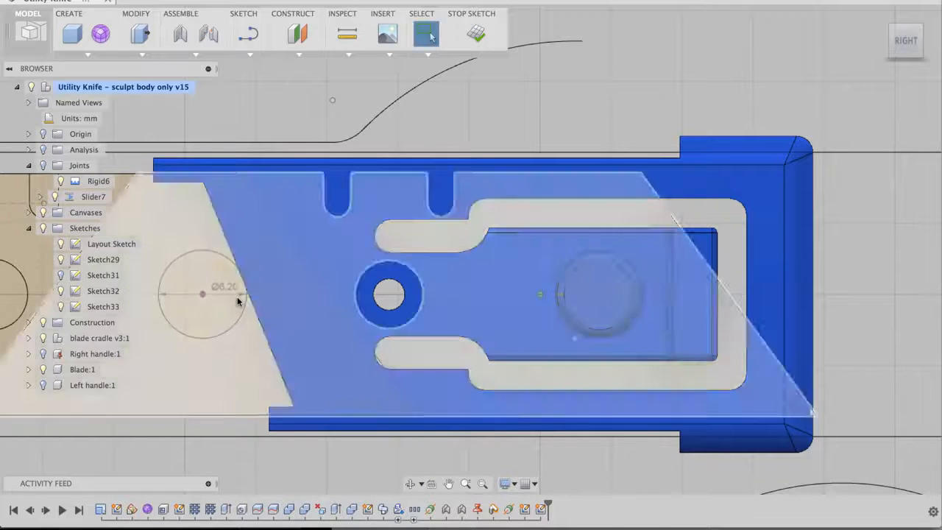
- Hide the blade cradle component to expose both sketched circles
scroll(506, 101, "down", 2)
middle_click_drag(506, 101, 571, 117)
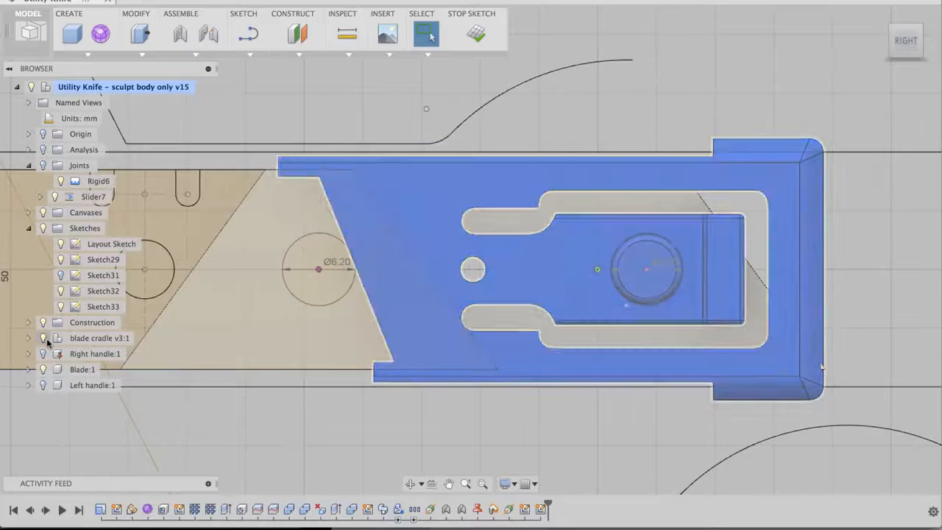
left_click(45, 339)
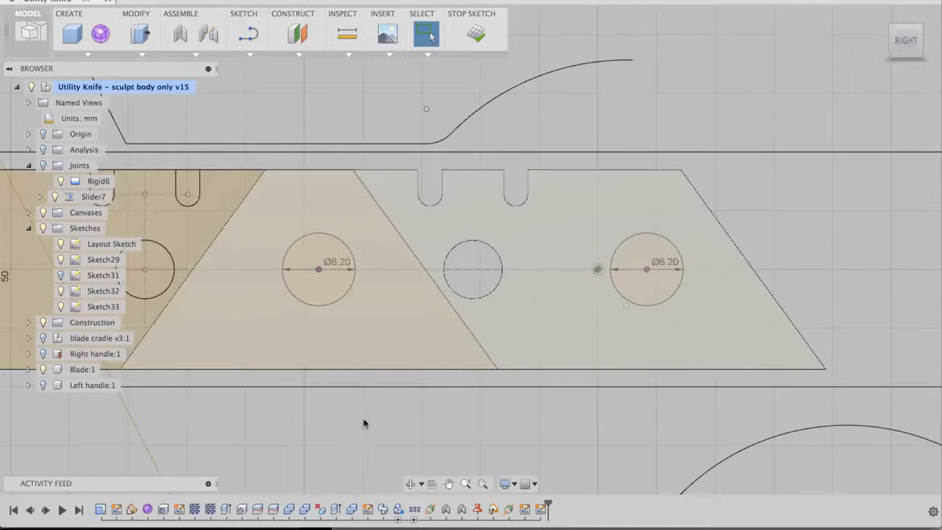
- Connect the two 6.2 mm circles with upper and lower horizontal tangent lines to outline a slot, and finish the sketch
left_click(256, 43)
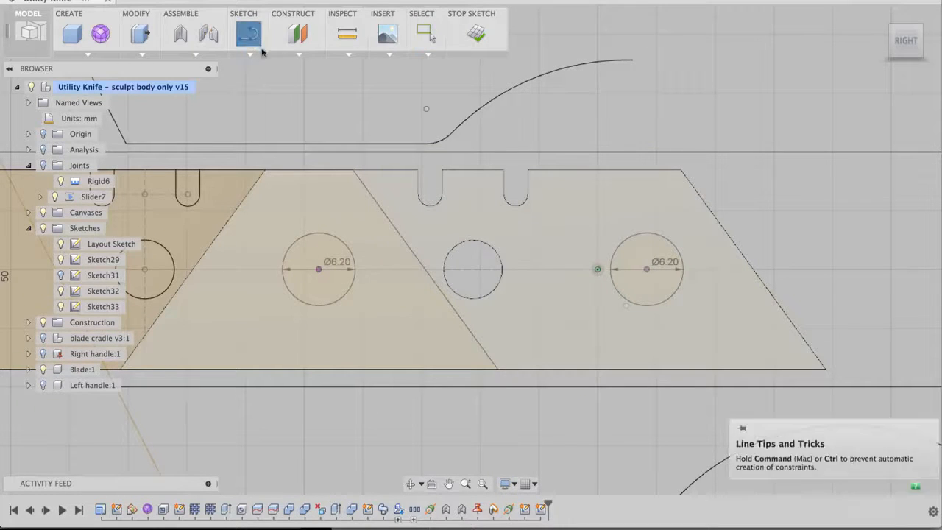
left_click(317, 233)
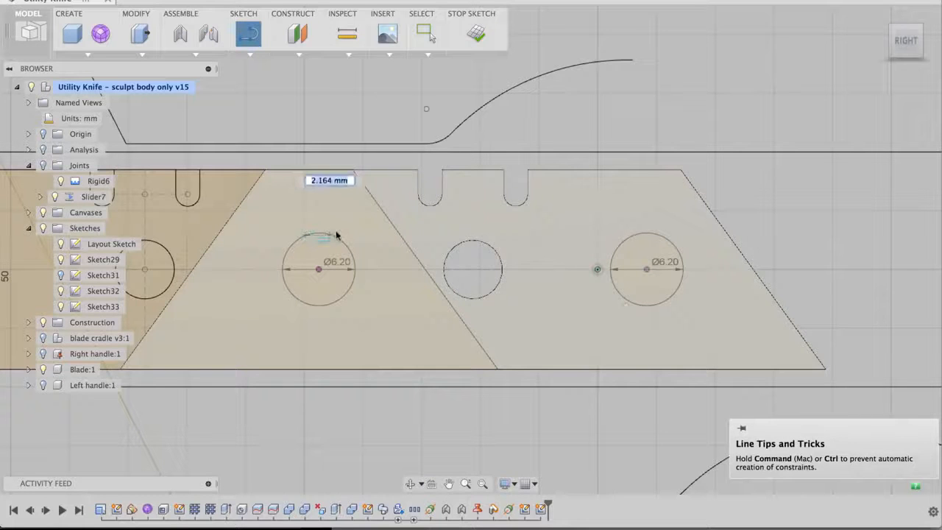
left_click(647, 234)
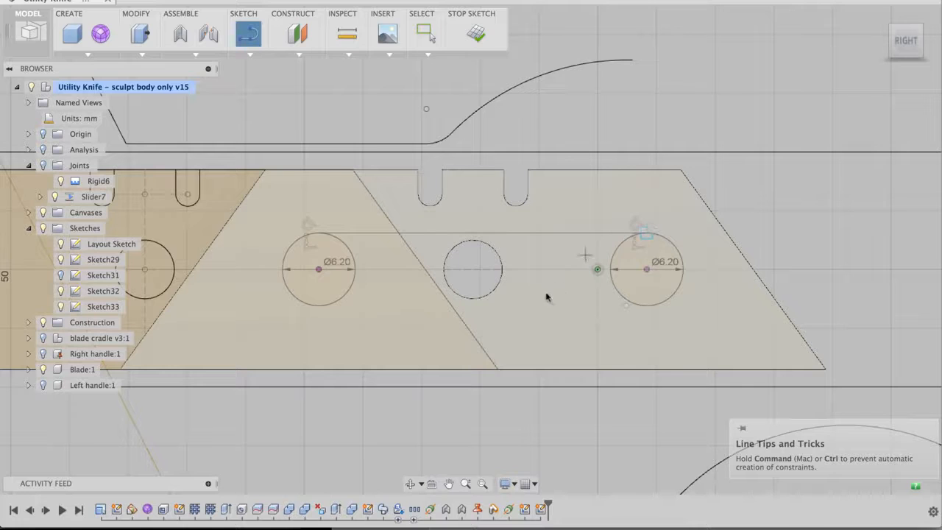
left_click(645, 306)
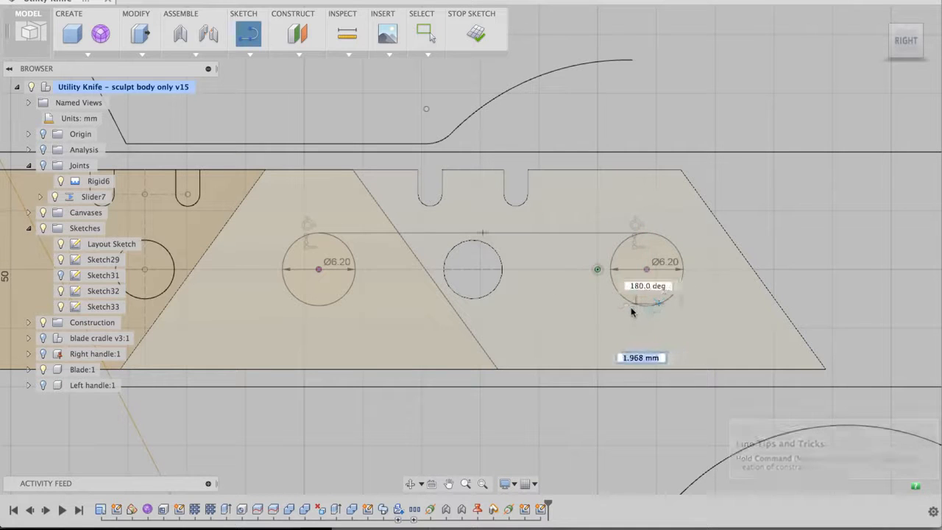
left_click(319, 309)
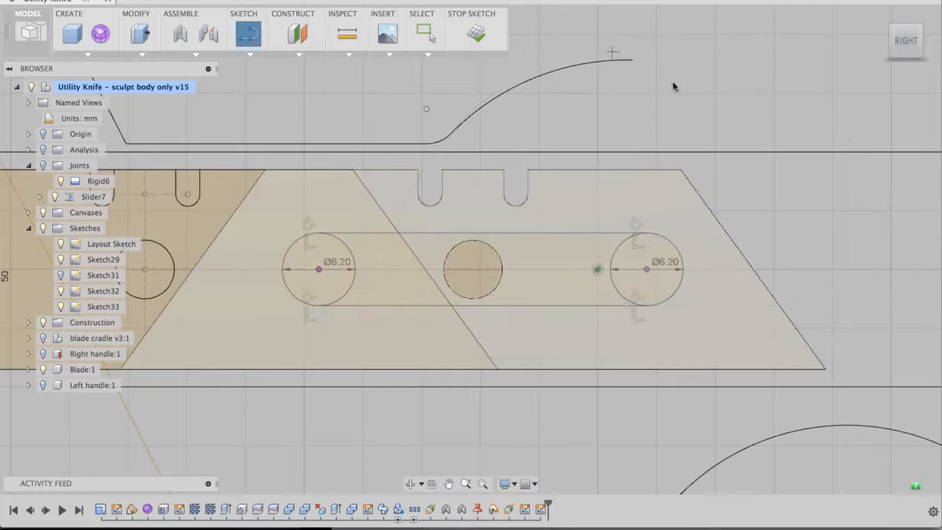
scroll(686, 85, "down", 2)
mouse_move(685, 87)
middle_mouse_down("shift")
mouse_move(752, 91)
mouse_move(692, 95)
middle_mouse_up("shift")
left_click_drag(690, 97, 651, 99, "shift")
scroll(442, 97, "down", 2)
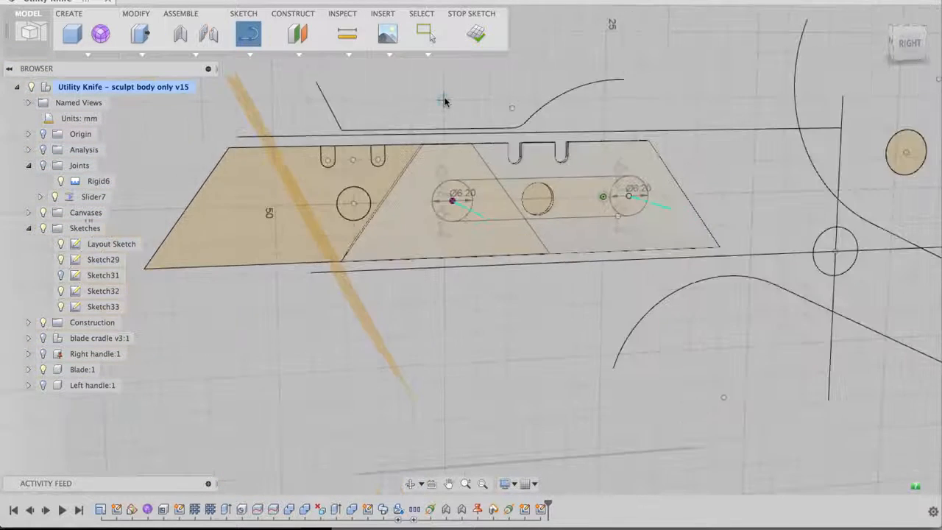
middle_click_drag(446, 100, 455, 110)
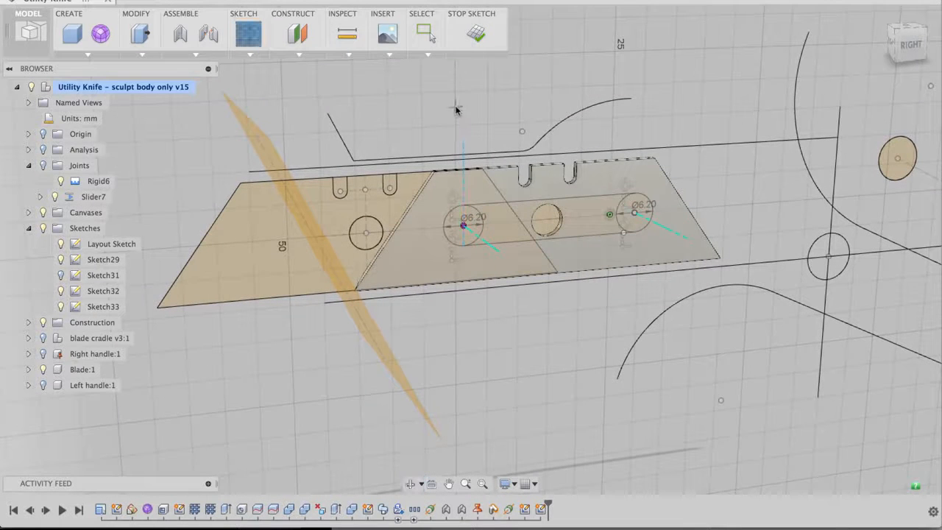
left_click(476, 33)
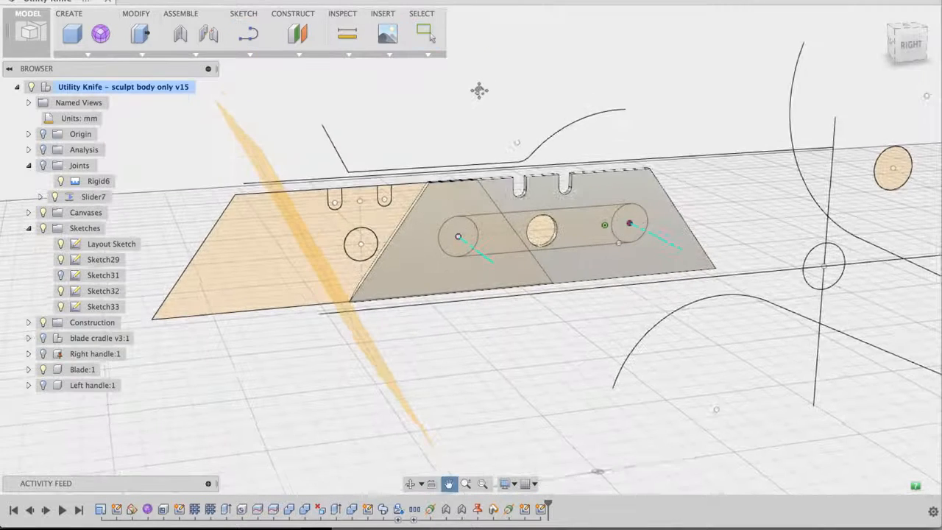
- Show the right handle and hide the blade to expose the slot profile inside the handle
left_click(42, 353)
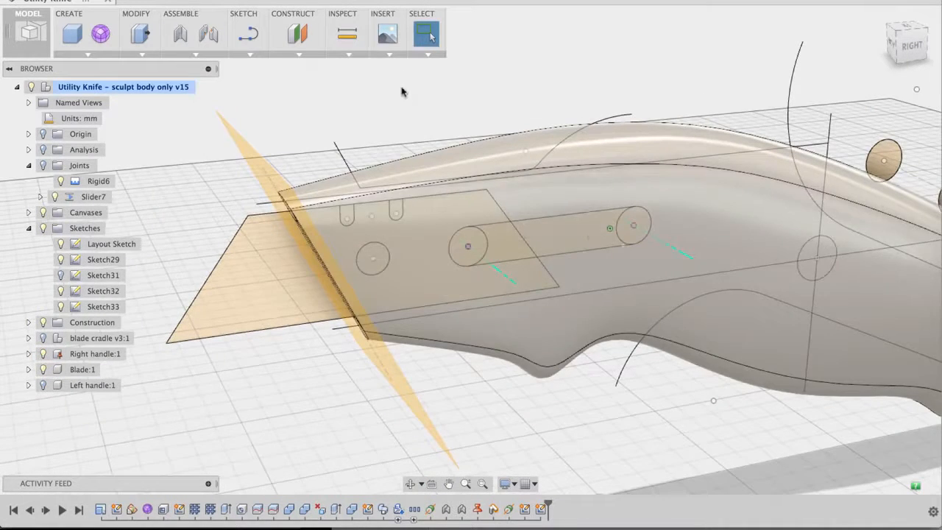
middle_click_drag(404, 89, 513, 141, "shift")
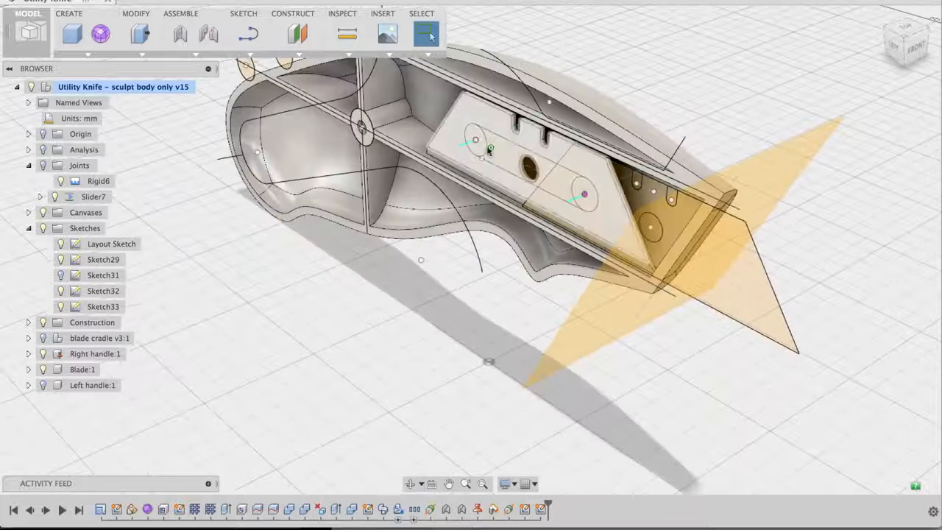
left_click(42, 369)
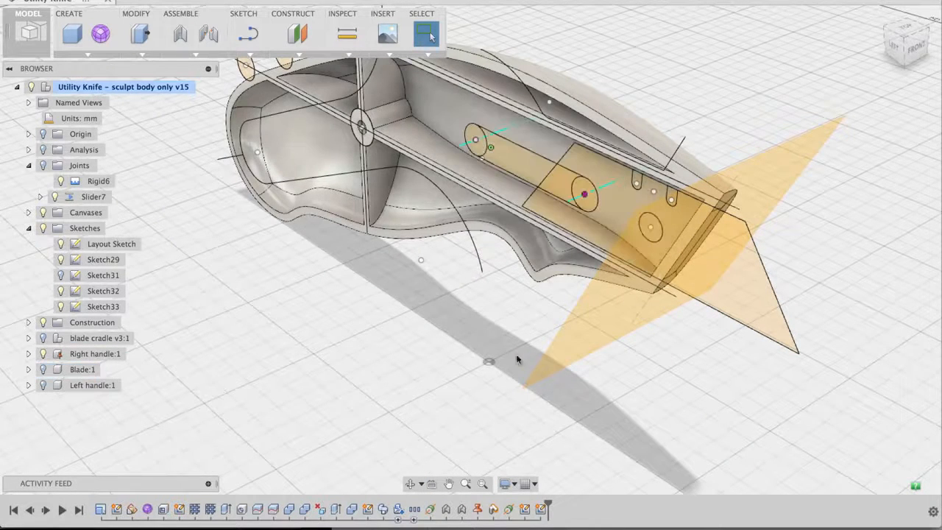
- Extrude the complete slot profile, including both end circles, 31 mm to one side as a cut through the right handle's wall
scroll(489, 339, "up", 2)
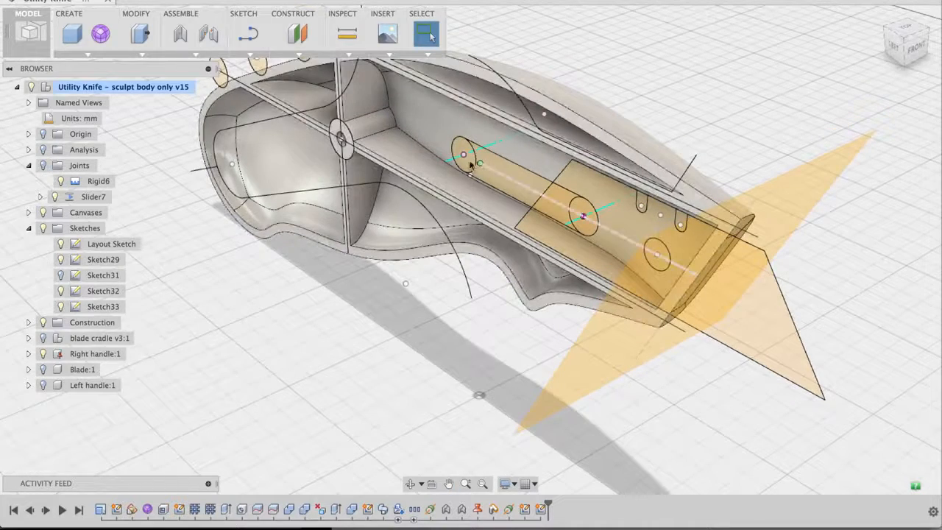
scroll(468, 162, "up", 2)
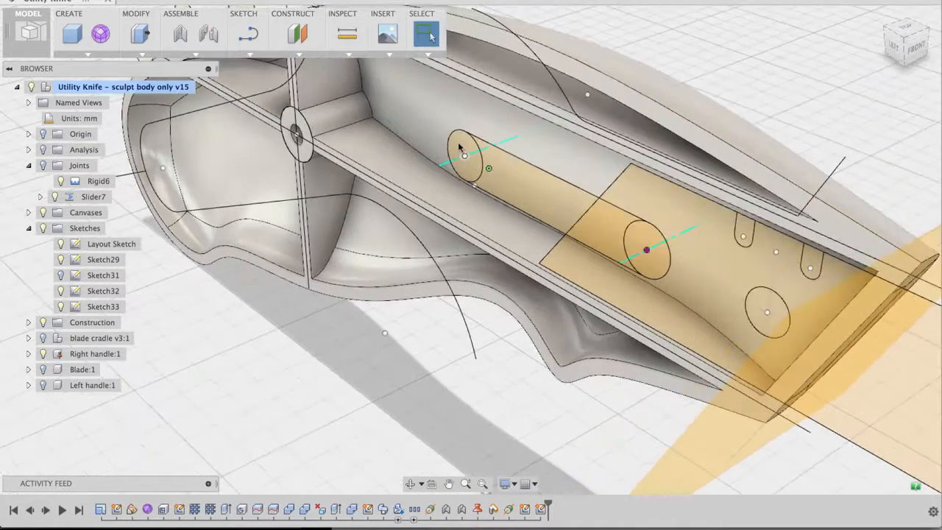
scroll(459, 147, "up", 2)
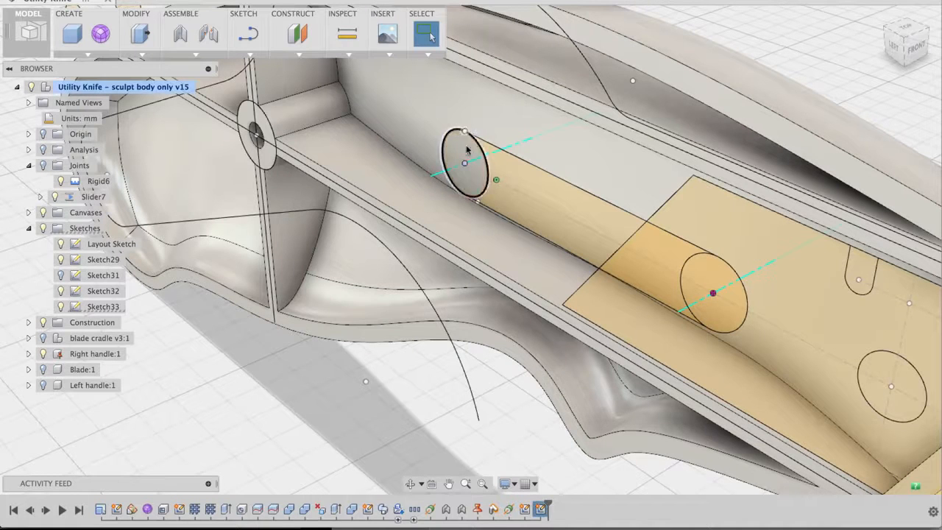
left_click(466, 150)
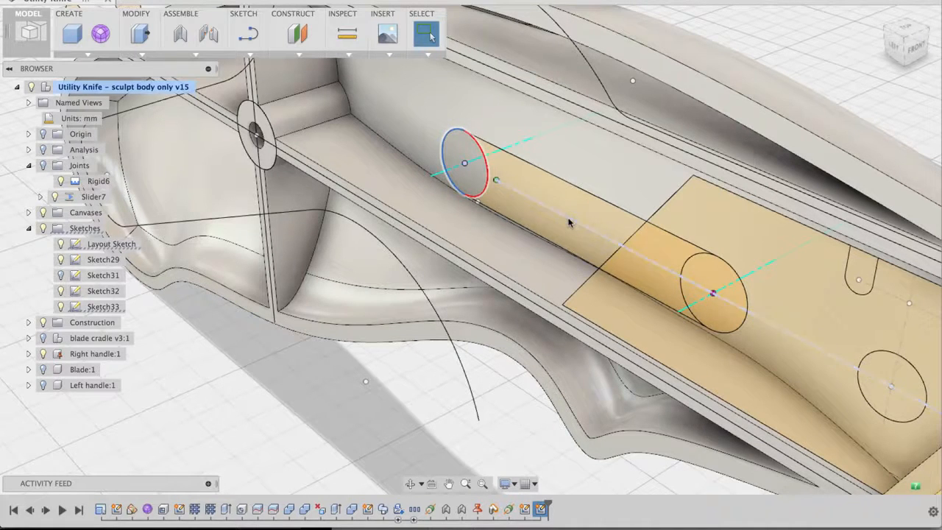
left_click(713, 270)
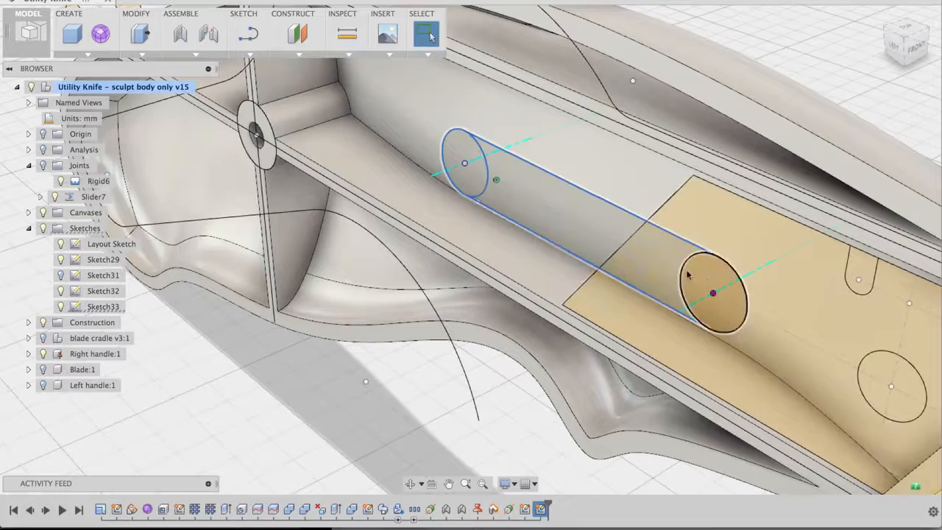
middle_click_drag(486, 269, 593, 267, "shift")
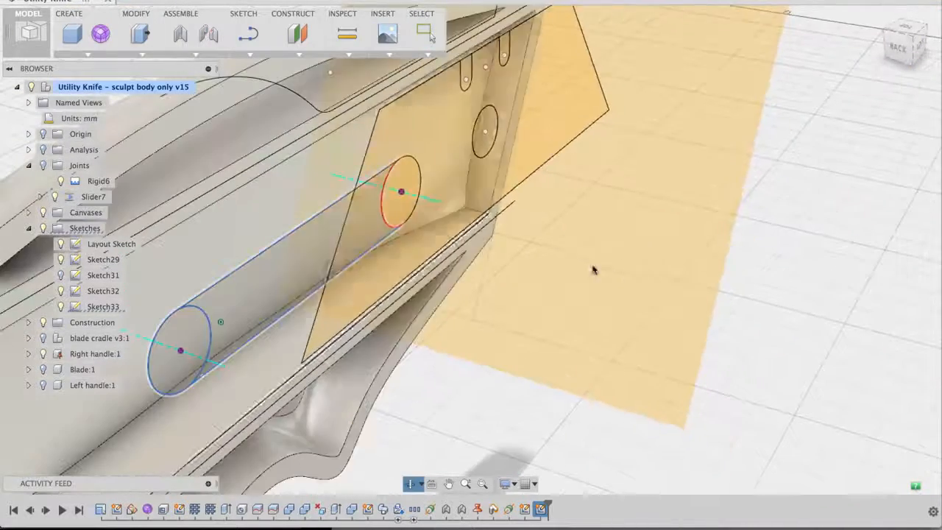
left_click(401, 211)
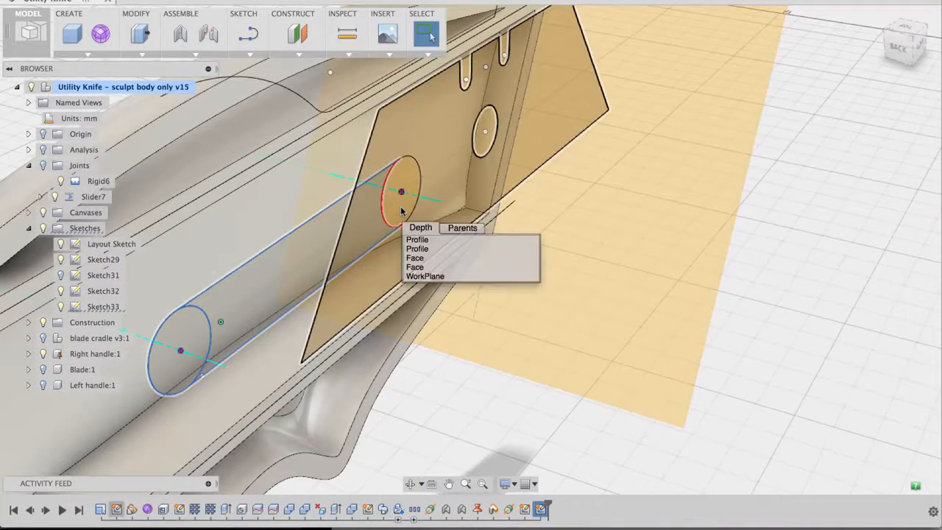
left_click(414, 250)
middle_click_drag(404, 408, 426, 410, "shift")
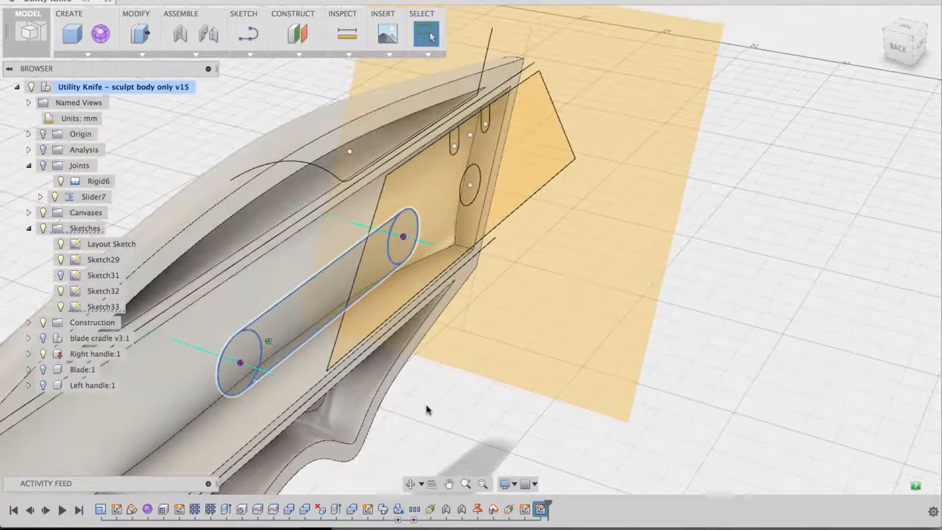
right_click(316, 292)
left_click(363, 278)
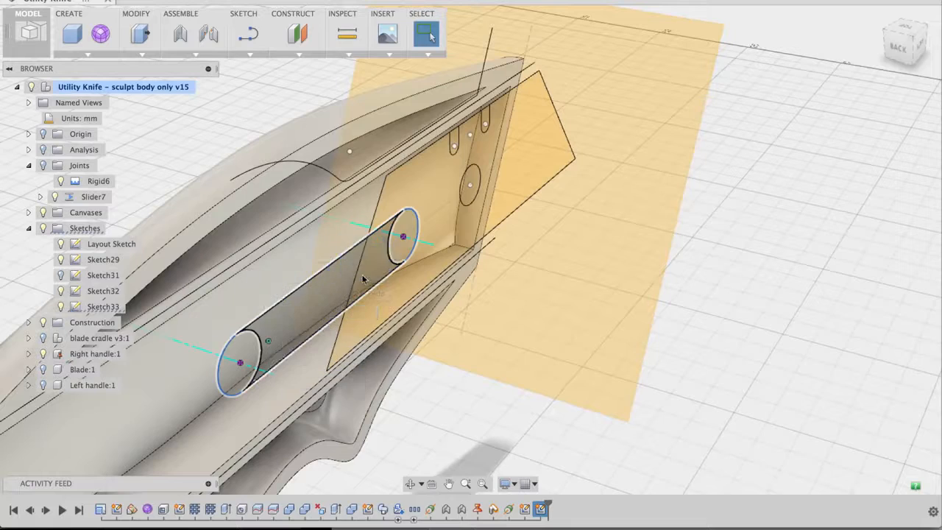
scroll(449, 417, "down", 4)
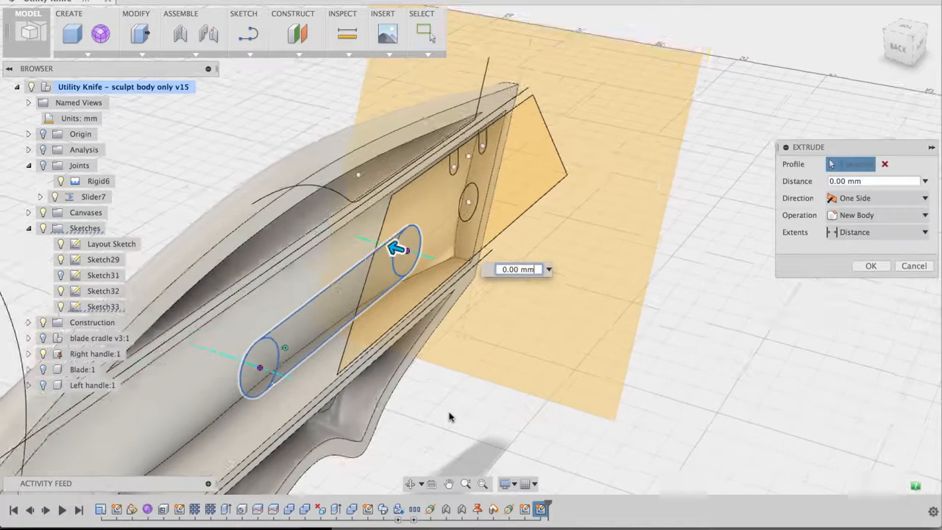
middle_click_drag(458, 400, 503, 362)
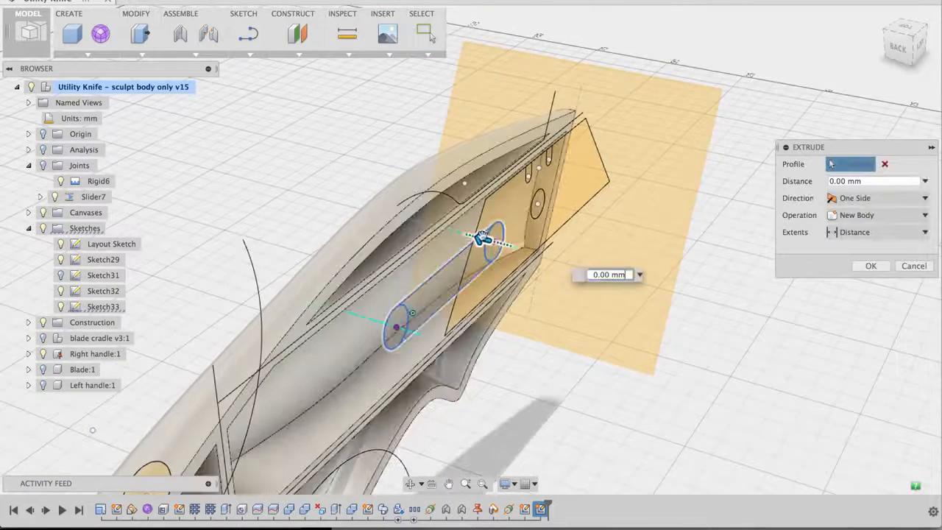
left_click_drag(446, 216, 315, 194)
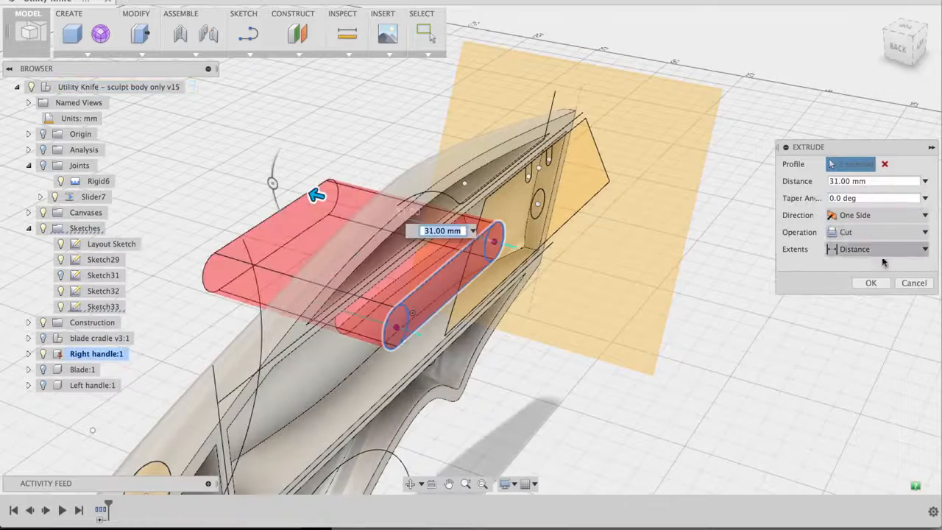
left_click(857, 283)
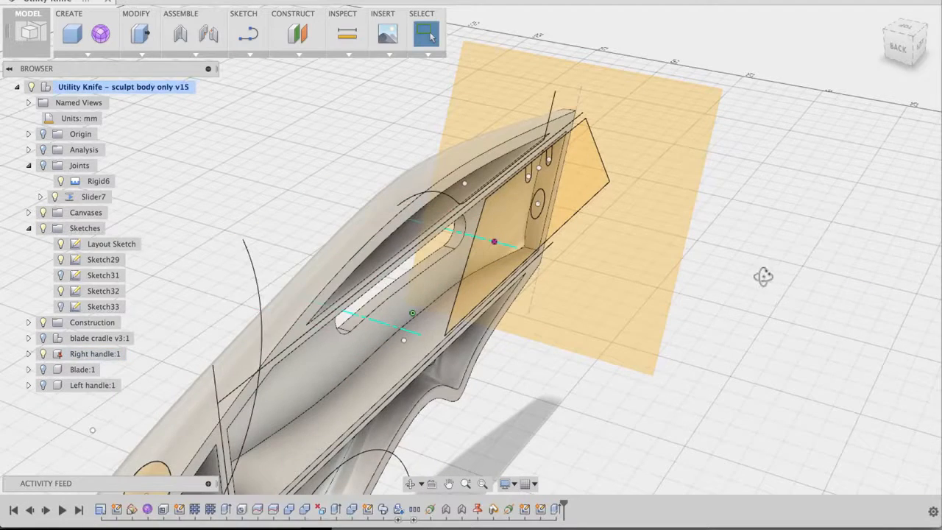
- Show the blade cradle, blade and left handle components again
middle_click_drag(763, 277, 540, 261, "shift")
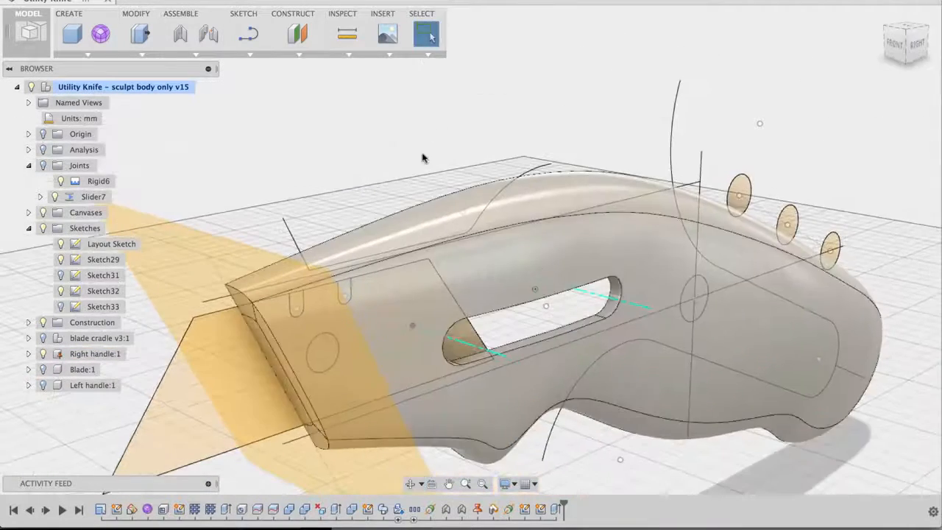
middle_click_drag(423, 158, 452, 151, "shift")
scroll(470, 149, "down", 2)
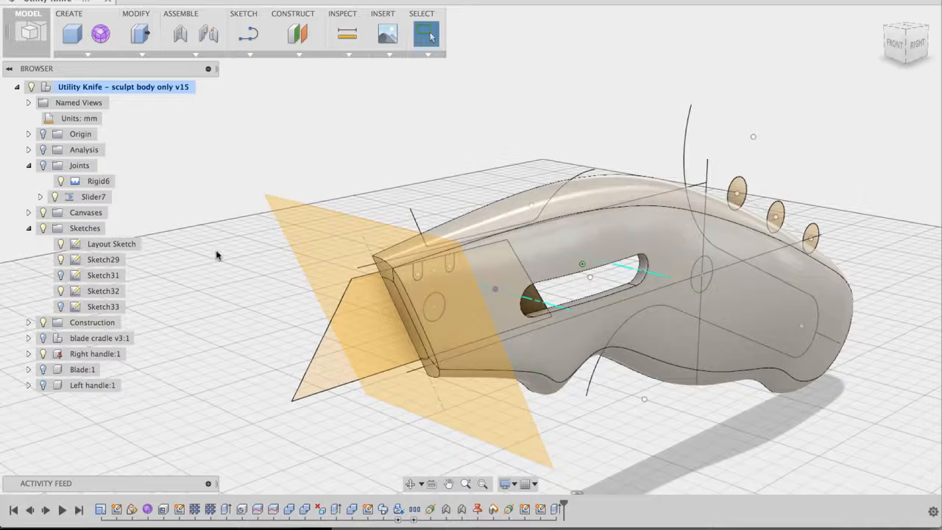
left_click(43, 337)
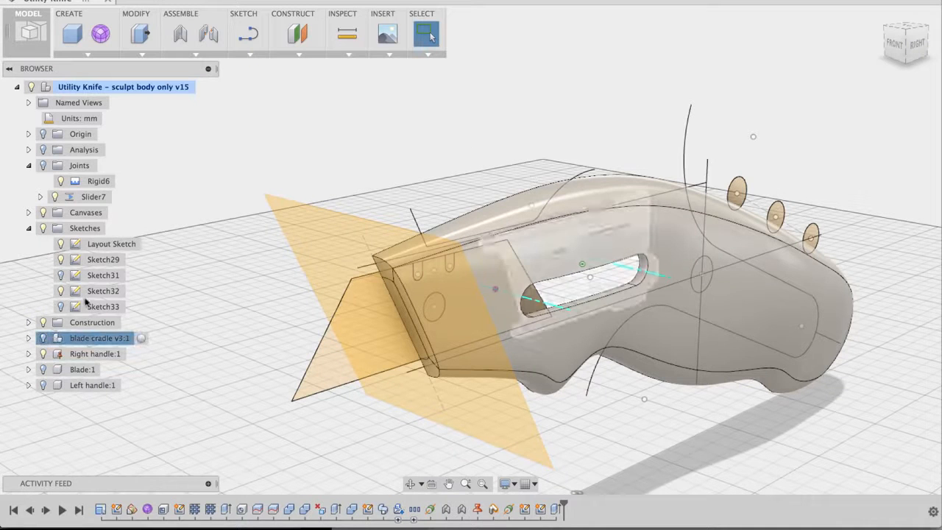
left_click(42, 370)
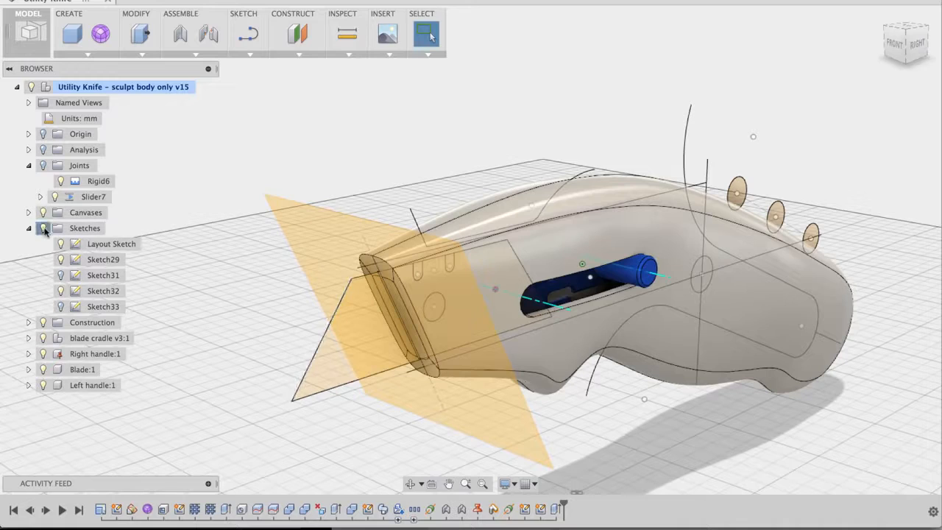
- Hide the Sketches and Construction folders to leave only the knife's components displayed
left_click(43, 228)
middle_click_drag(572, 141, 557, 129, "shift")
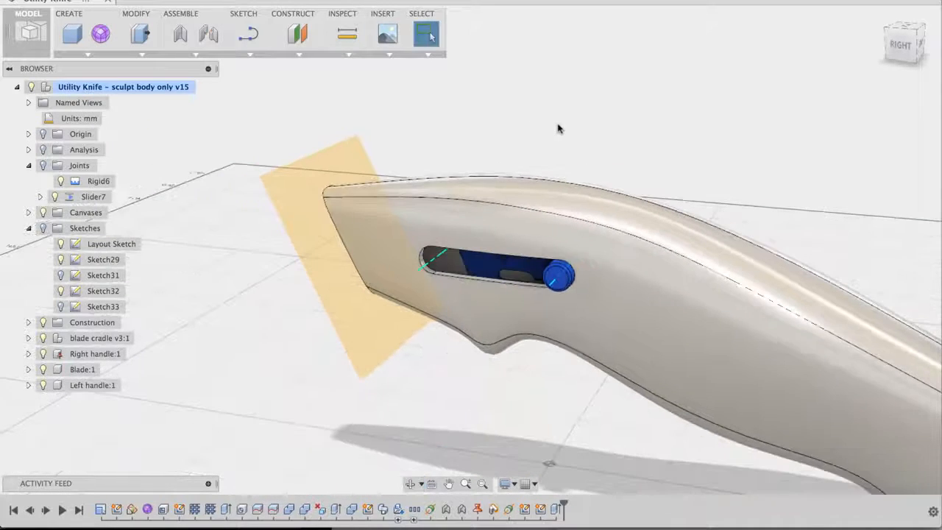
middle_click_drag(603, 102, 544, 118, "shift")
scroll(608, 120, "down", 5)
scroll(522, 162, "up", 5)
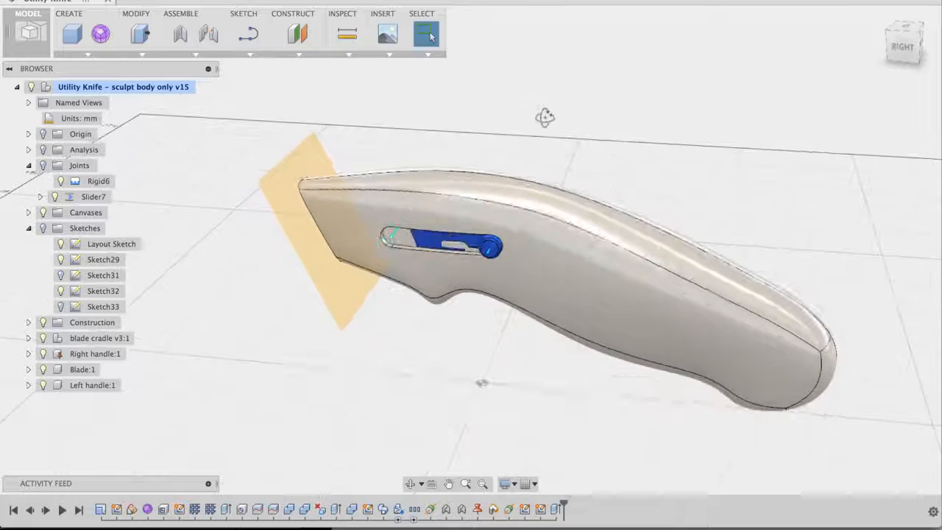
left_click(43, 322)
middle_click_drag(249, 356, 294, 343, "shift")
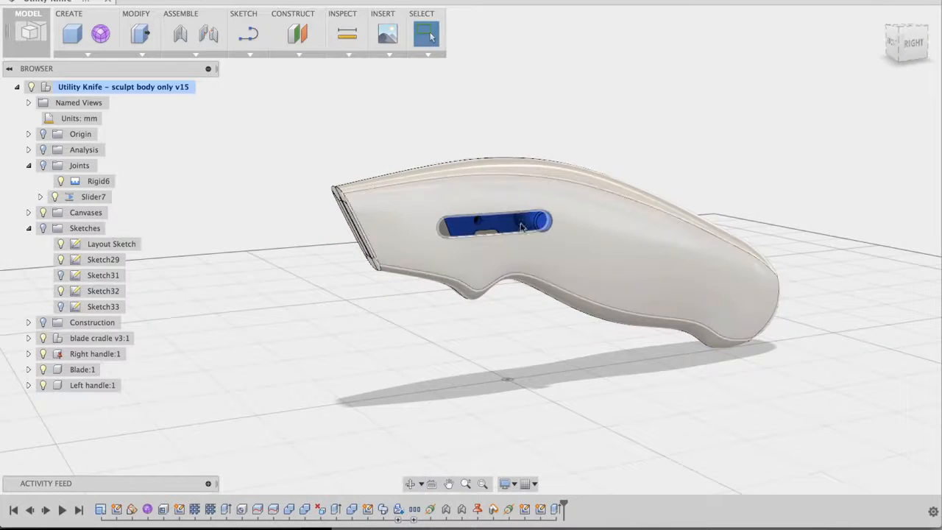
- Slide the blade cradle forward until the button reaches the slot's front end, and capture that position
left_click_drag(514, 224, 445, 227)
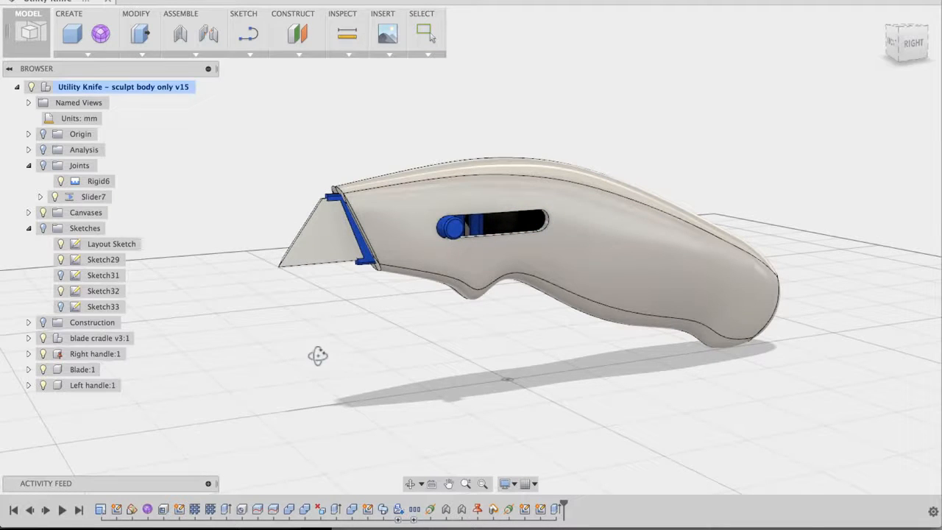
scroll(318, 356, "up", 8)
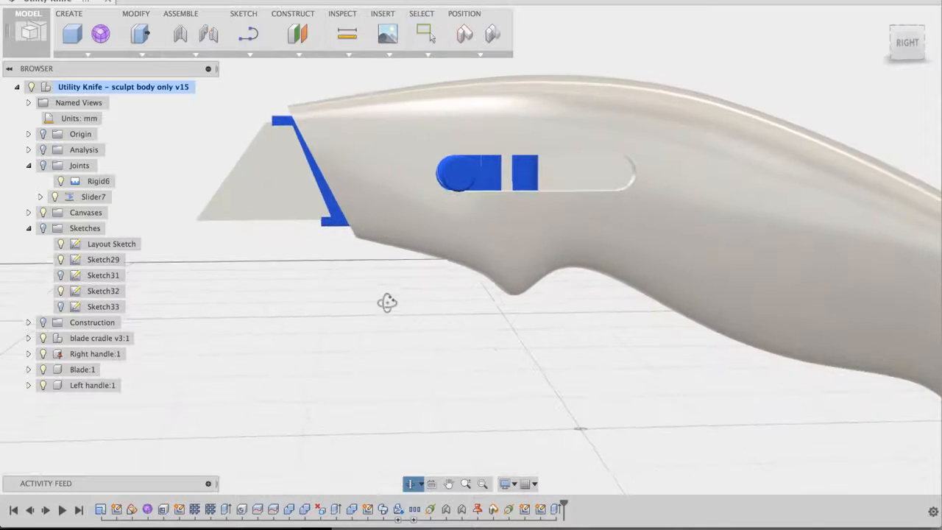
scroll(387, 302, "down", 5)
middle_click_drag(358, 316, 592, 409, "shift")
middle_click_drag(592, 409, 557, 410)
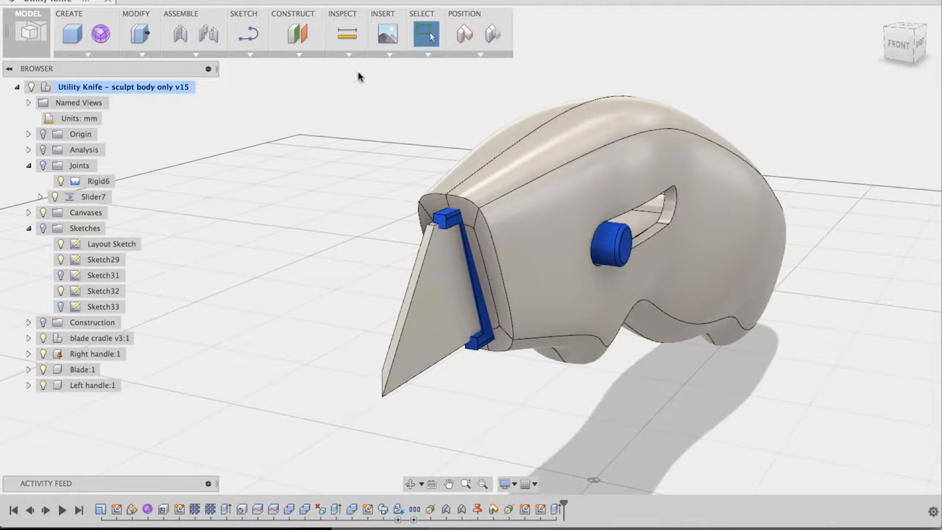
left_click(464, 34)
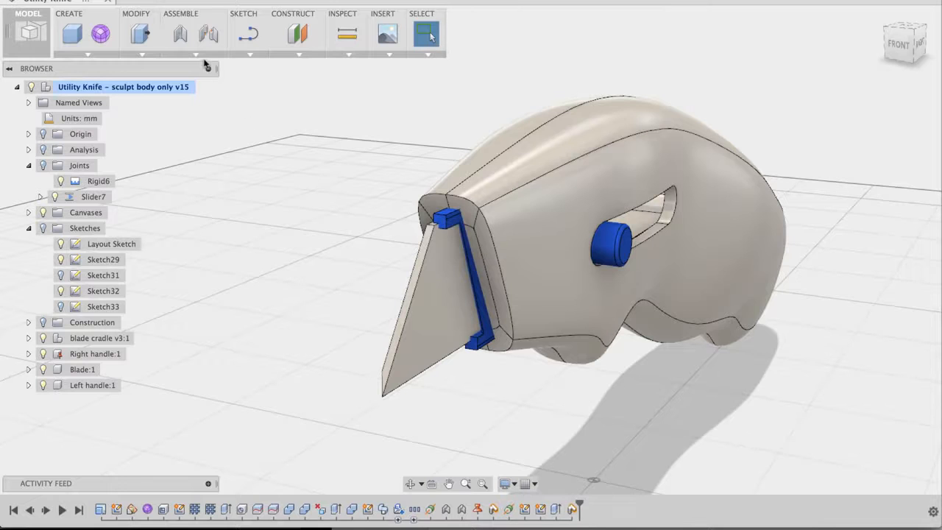
- Combine the right handle with the blade cradle as a cut, keeping the cradle as the tool body
left_click(152, 55)
left_click(158, 163)
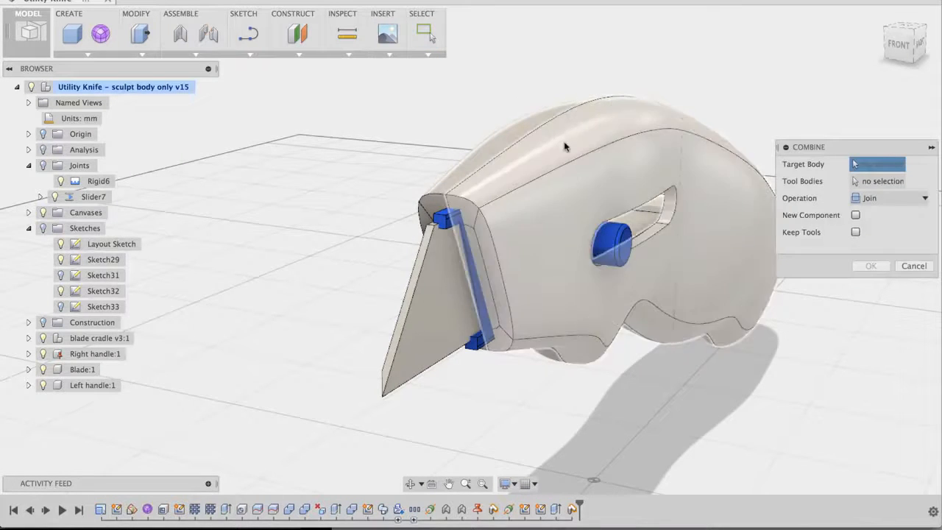
left_click(564, 148)
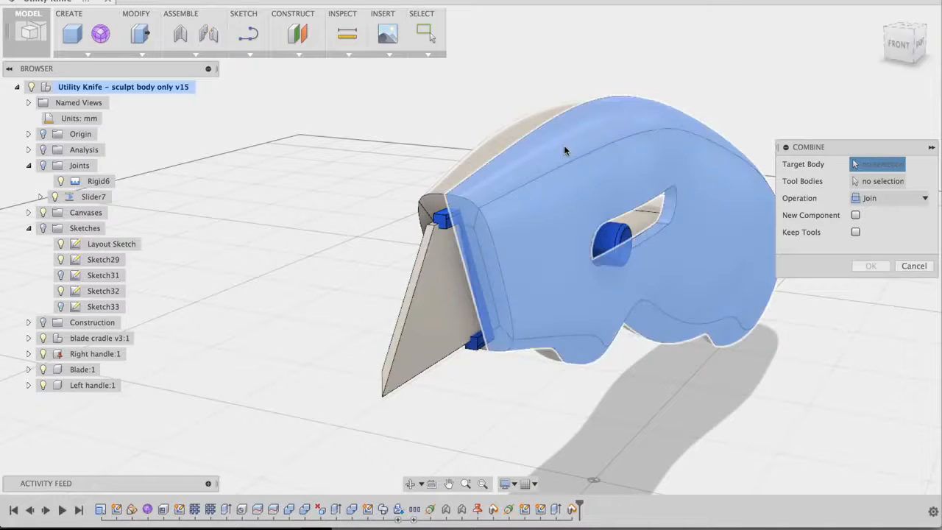
left_click(442, 219)
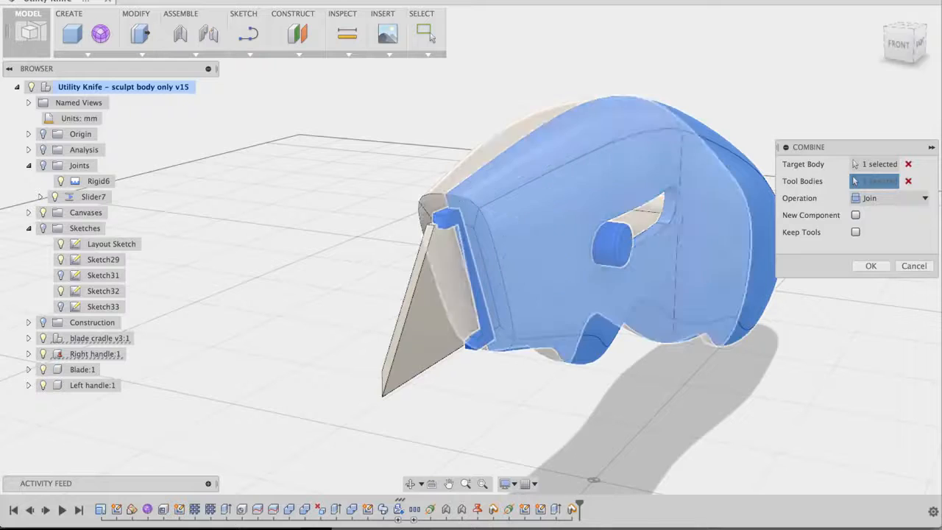
left_click(888, 198)
left_click(875, 224)
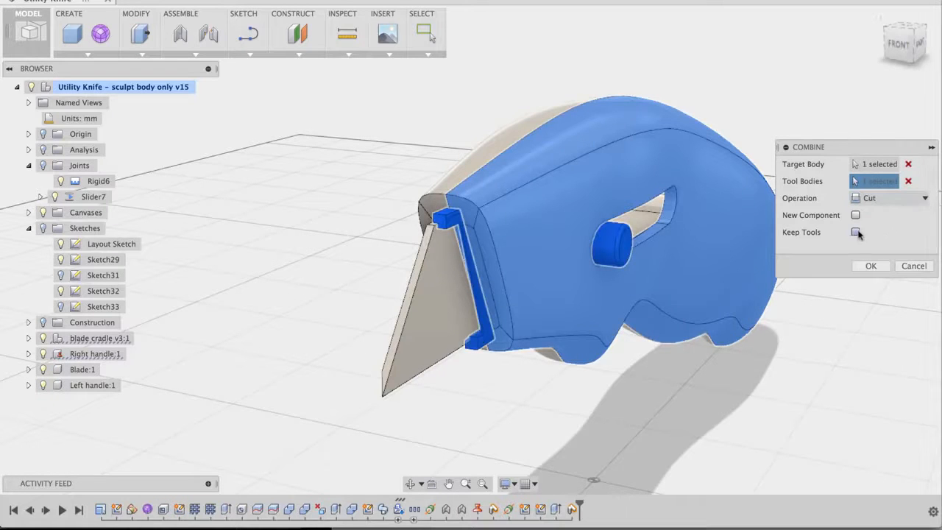
left_click(870, 266)
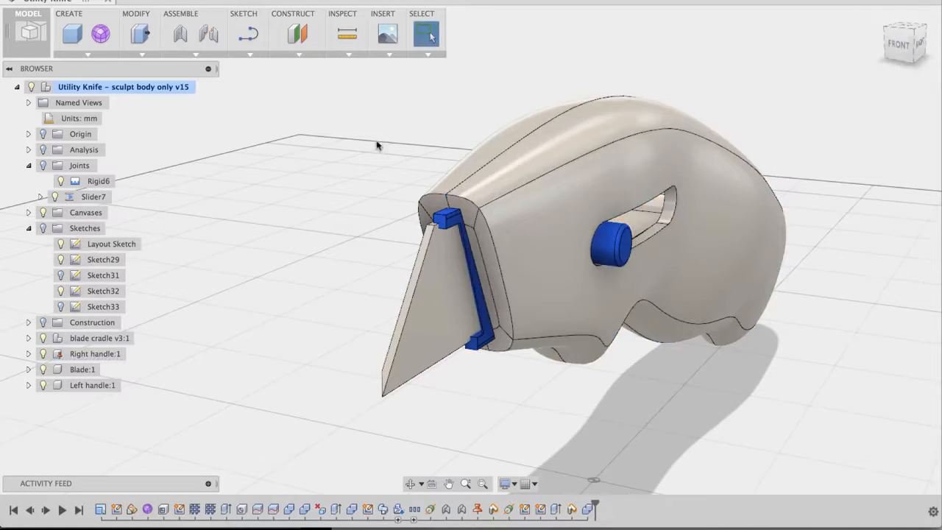
- Cut the blade cradle's shape out of the left handle with Combine, keeping the cradle body
middle_click_drag(339, 153, 373, 153, "shift")
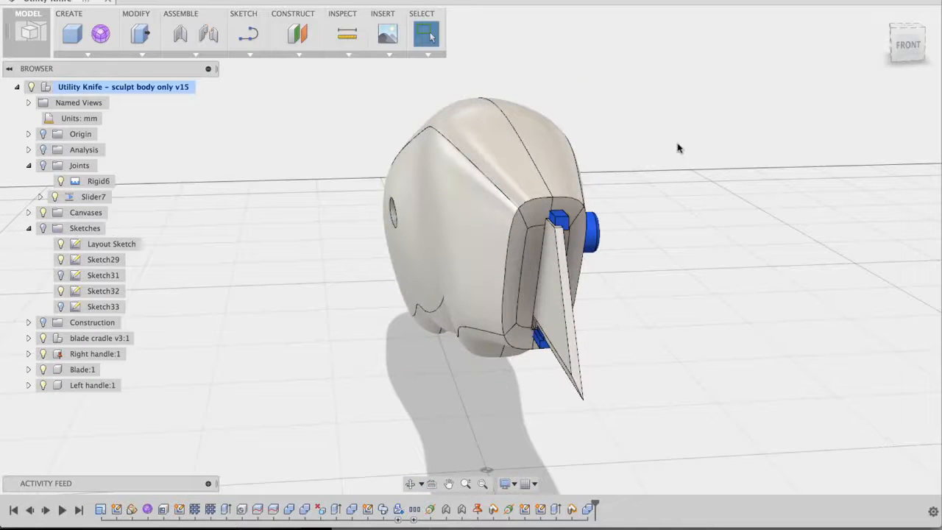
scroll(692, 198, "up", 2)
scroll(692, 199, "up", 2)
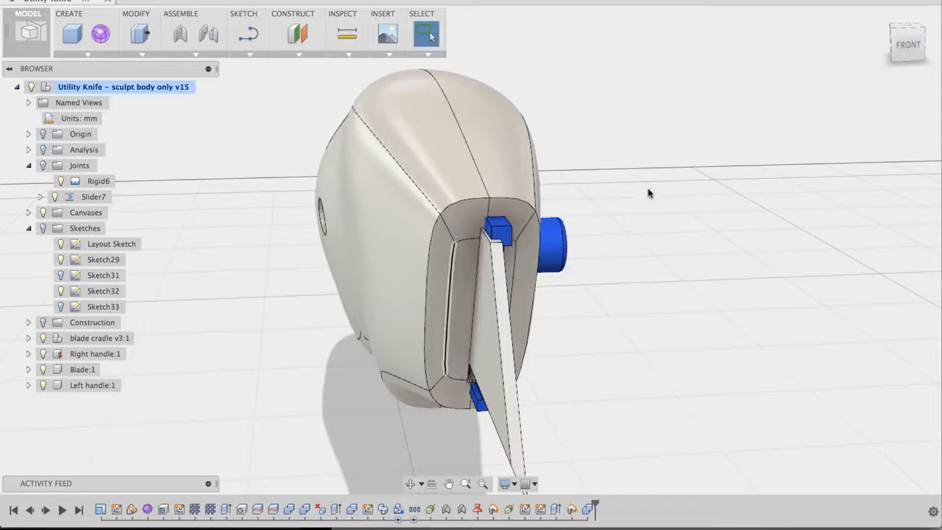
right_click(692, 168)
left_click(691, 128)
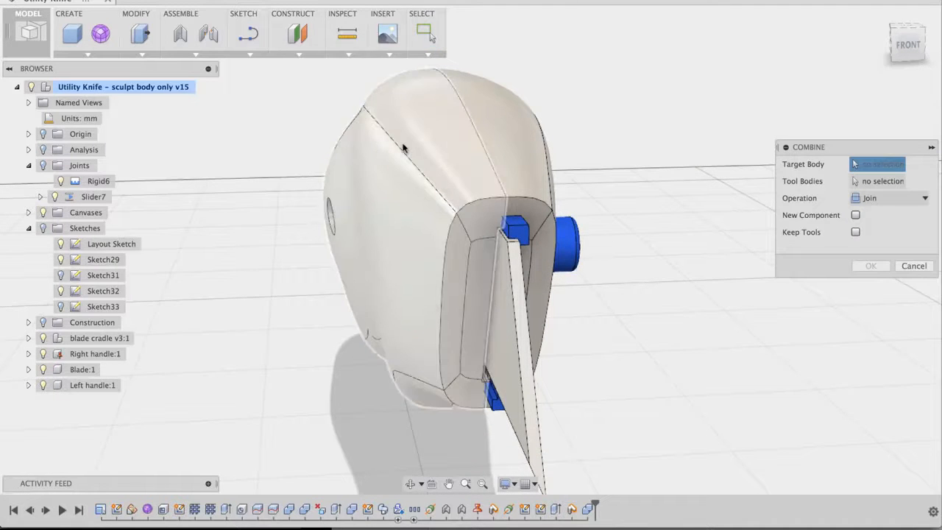
left_click(403, 149)
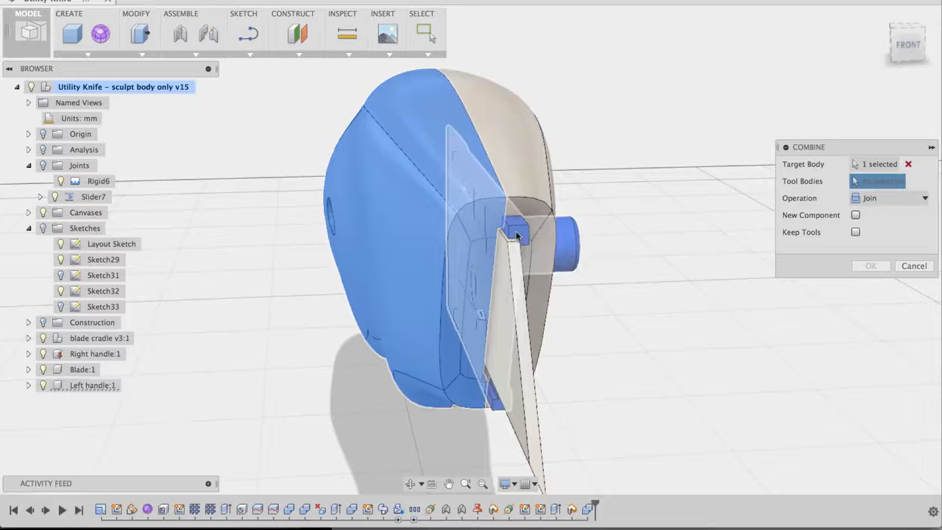
left_click(516, 235)
left_click(863, 198)
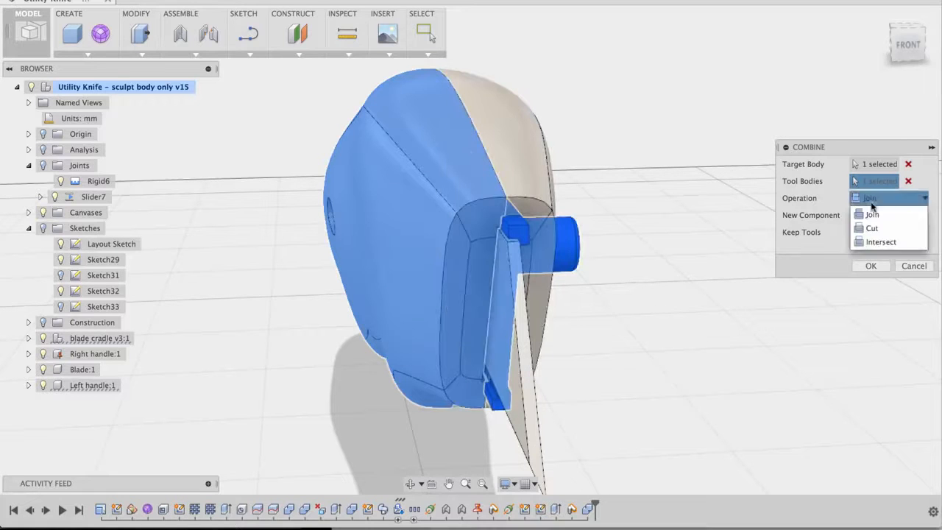
left_click(862, 228)
left_click(855, 232)
left_click(869, 265)
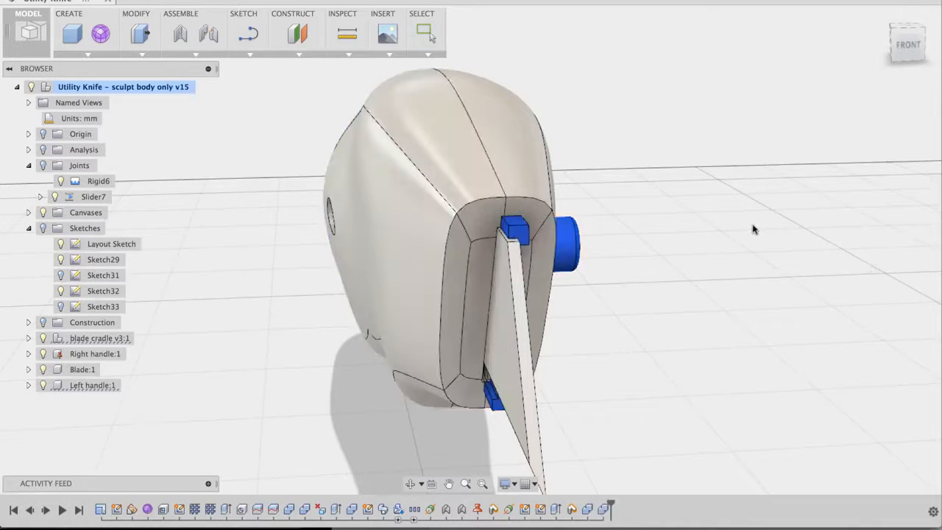
middle_click_drag(729, 267, 615, 123, "shift")
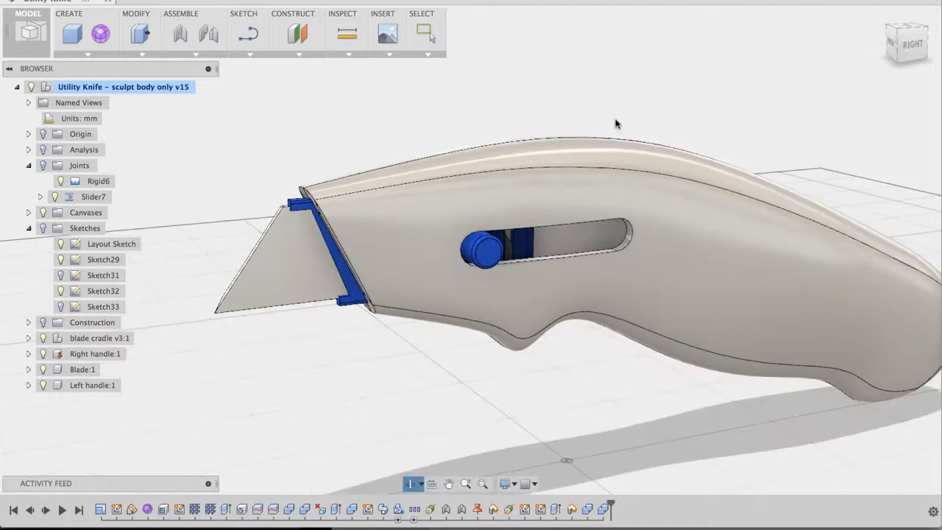
scroll(618, 123, "up", 3)
scroll(618, 124, "down", 5)
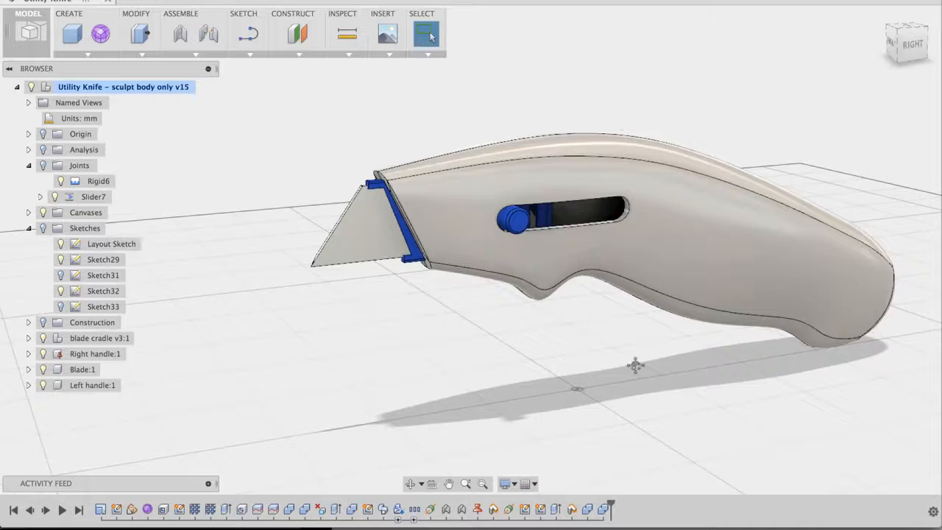
middle_click_drag(634, 365, 628, 381)
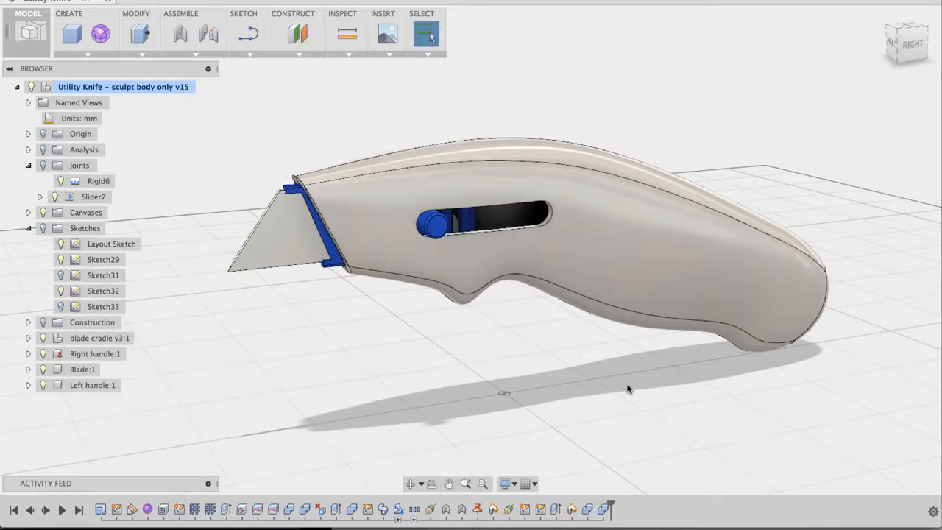